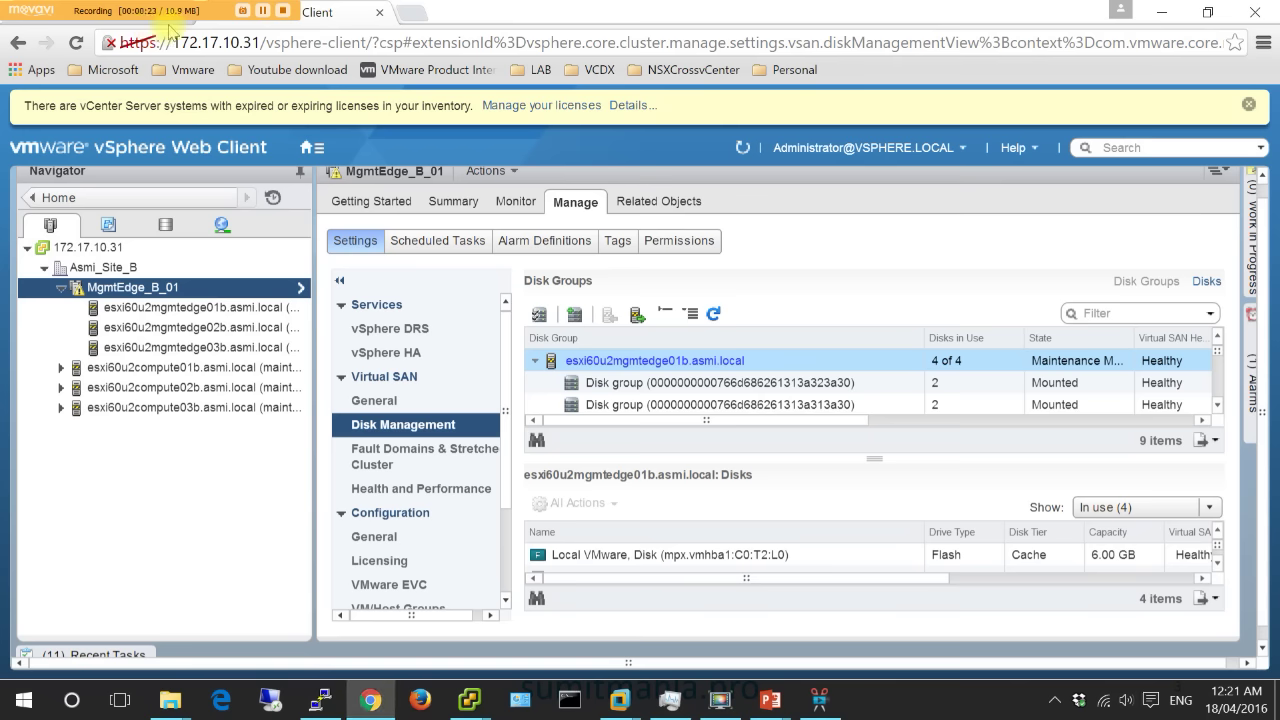
- Switch to the 172.16.10.31 vCenter and examine the hosts in the Compute_A_01 and MgmtEdge_A_01 clusters
{"action": "left_click", "coordinate": [176, 22]}
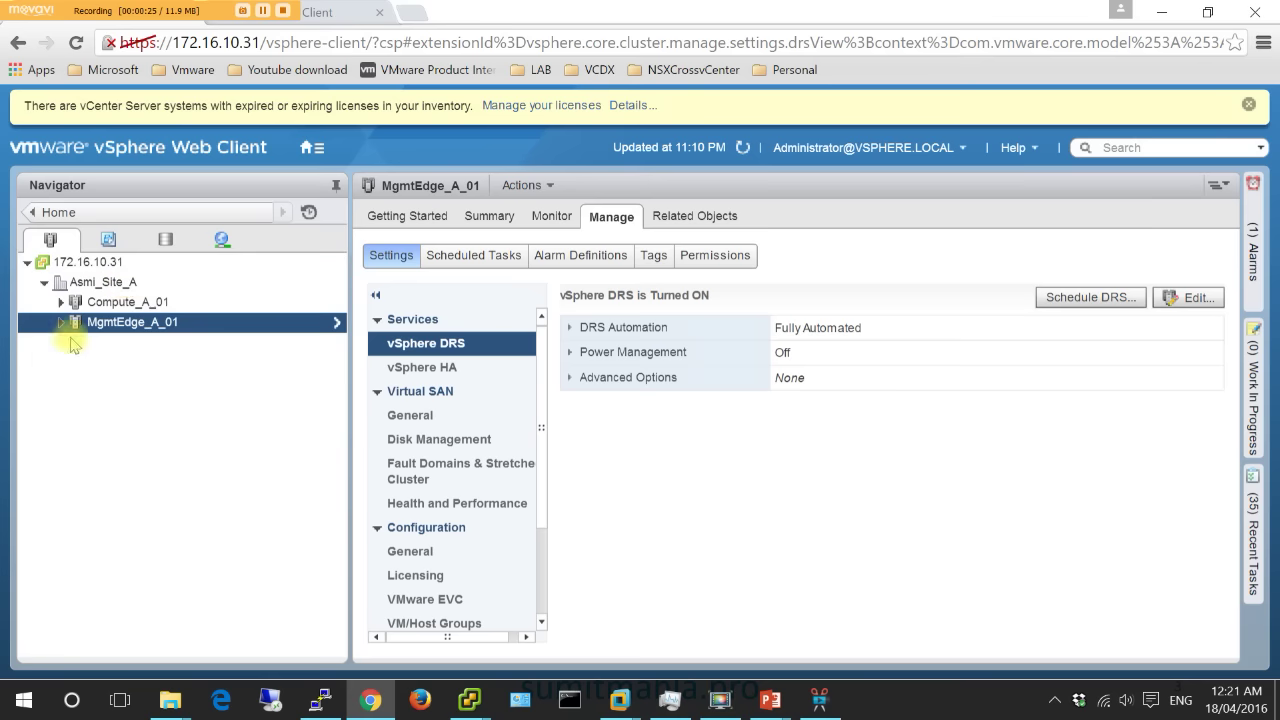
{"action": "left_click", "coordinate": [61, 304]}
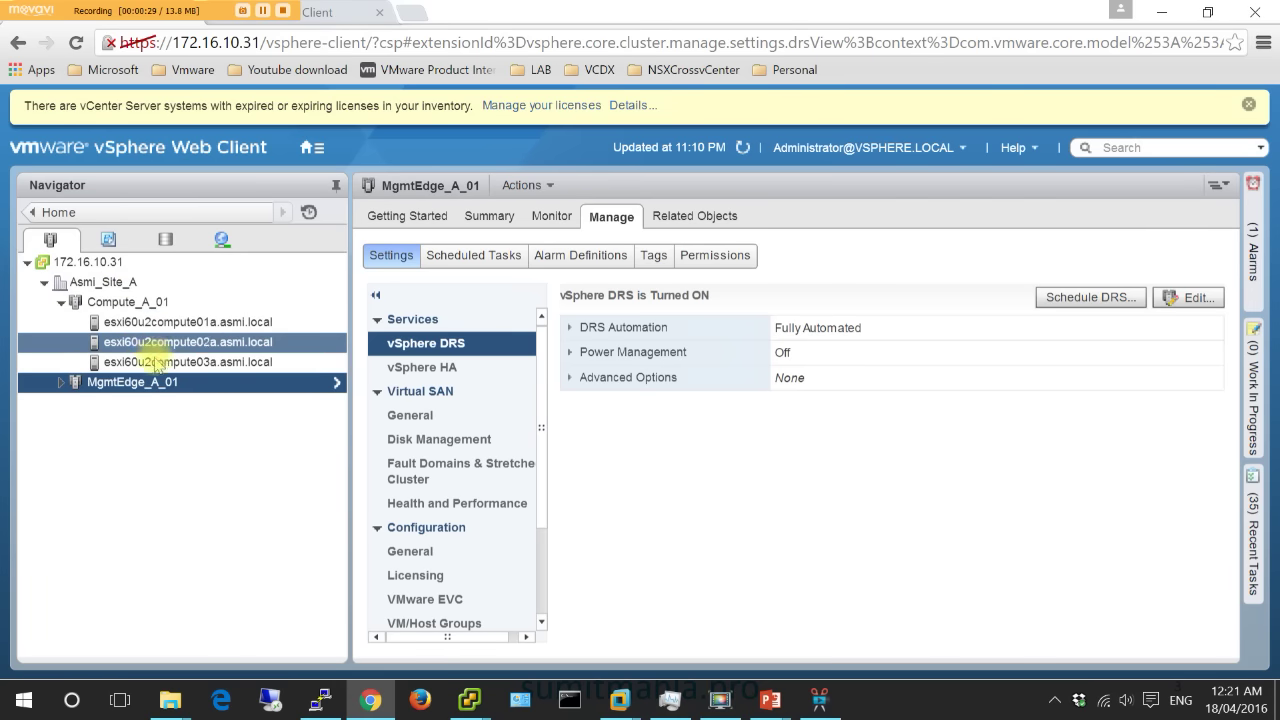
{"action": "left_click", "coordinate": [61, 382]}
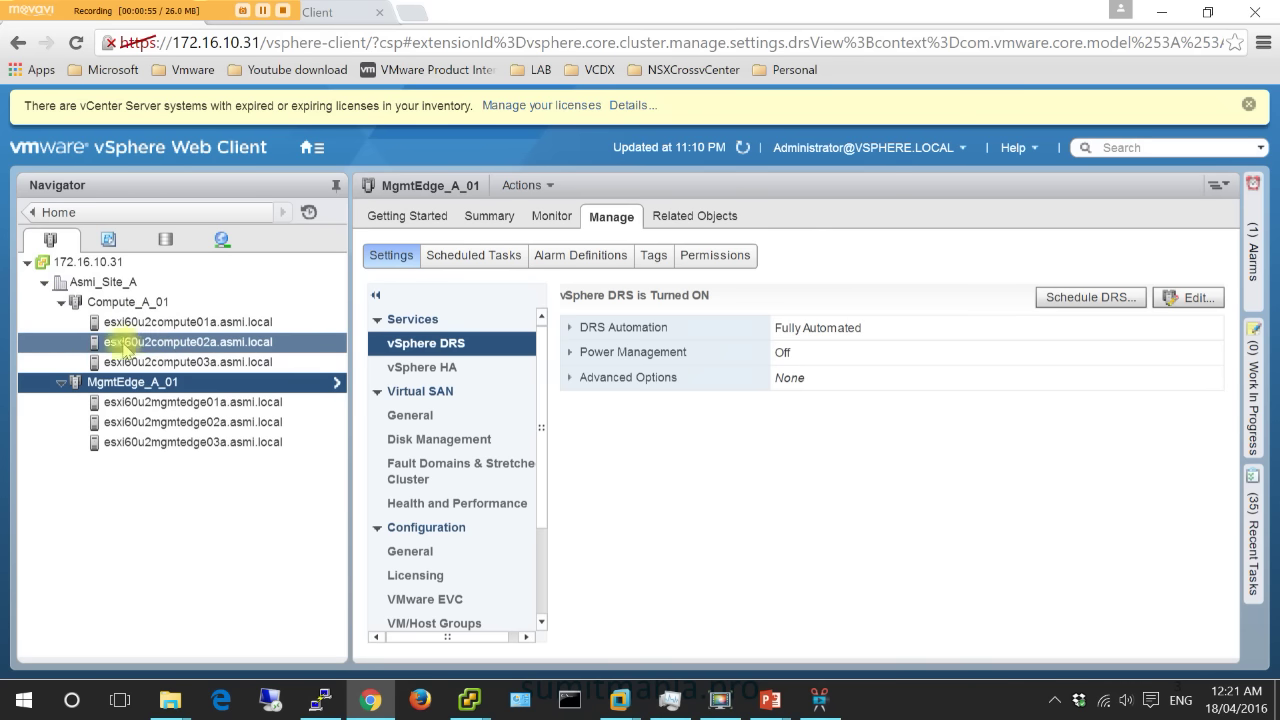
{"action": "left_click", "coordinate": [62, 384]}
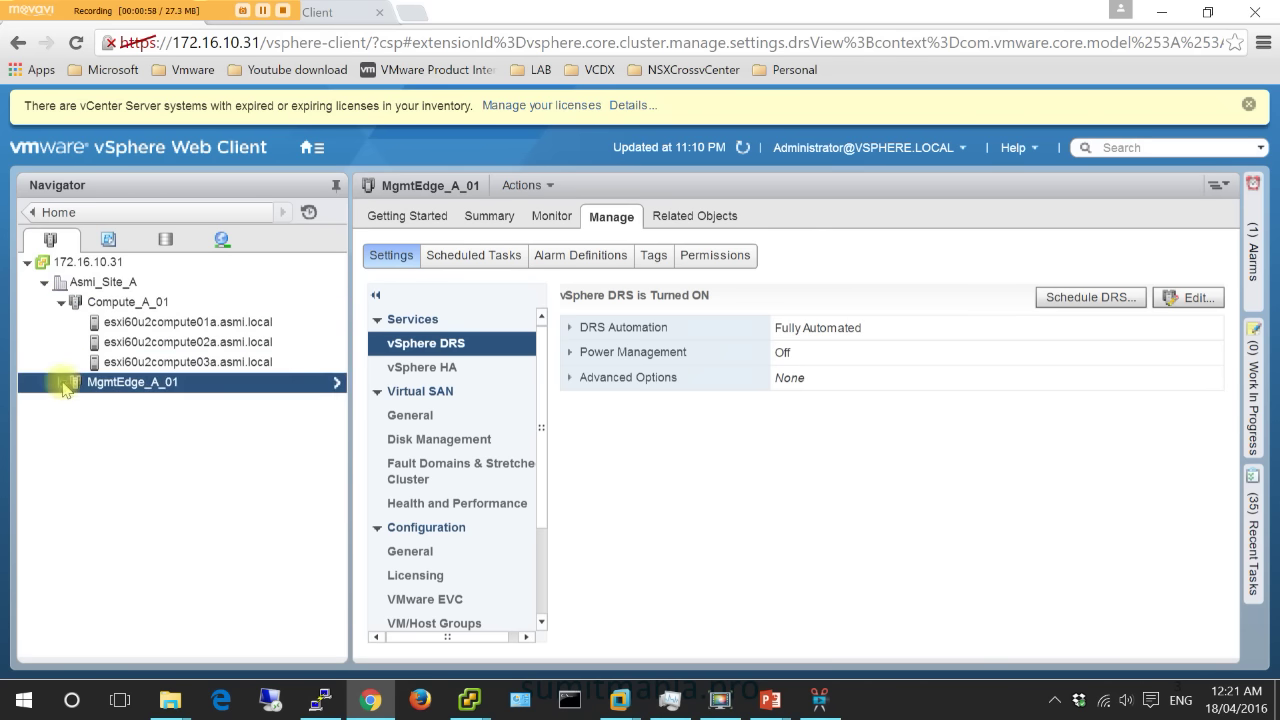
{"action": "left_click", "coordinate": [61, 302]}
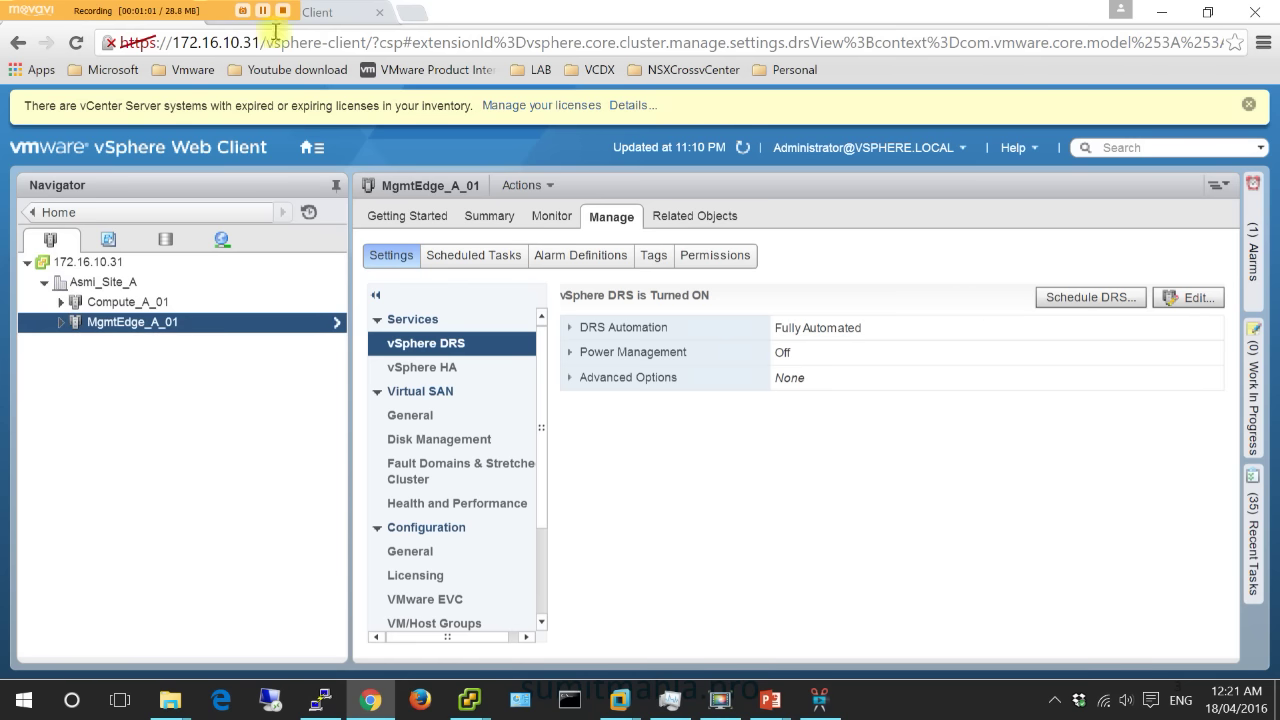
- Return to the 172.17.10.31 vCenter, refresh it, and inspect the second disk group of host esxi60u2mgmtedge01b.asmi.local
{"action": "left_click", "coordinate": [326, 14]}
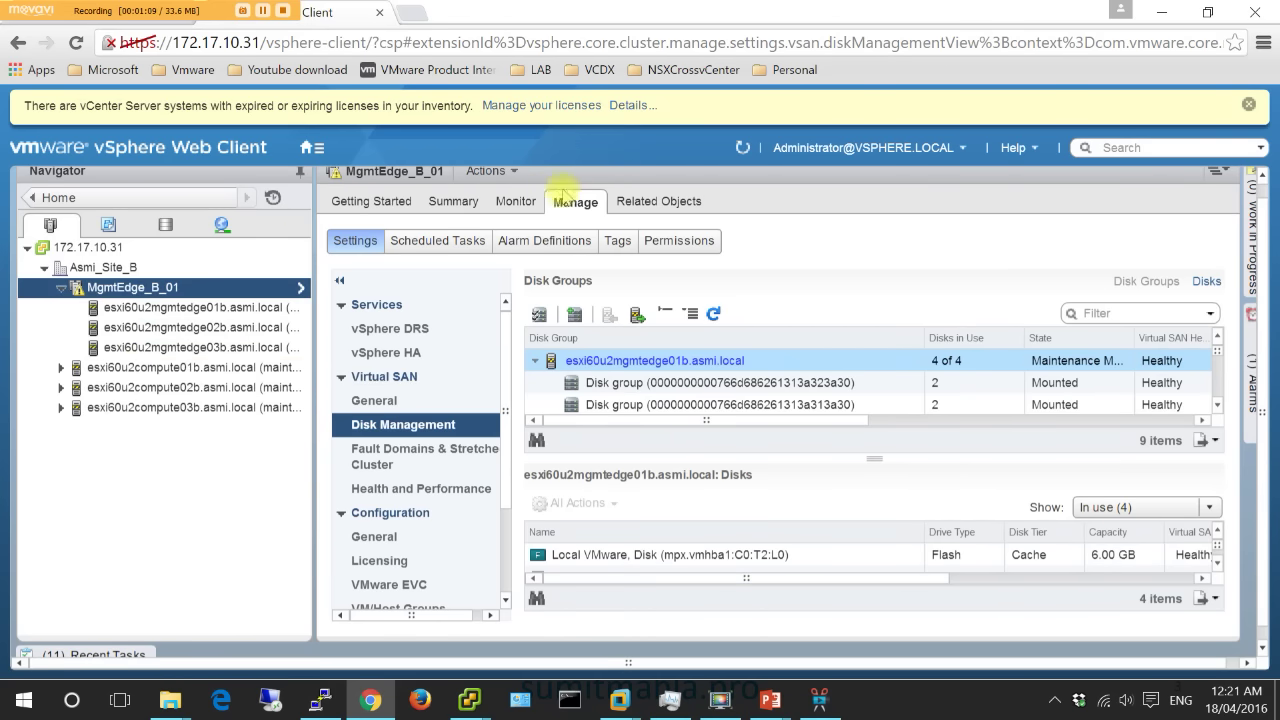
{"action": "left_click", "coordinate": [743, 151]}
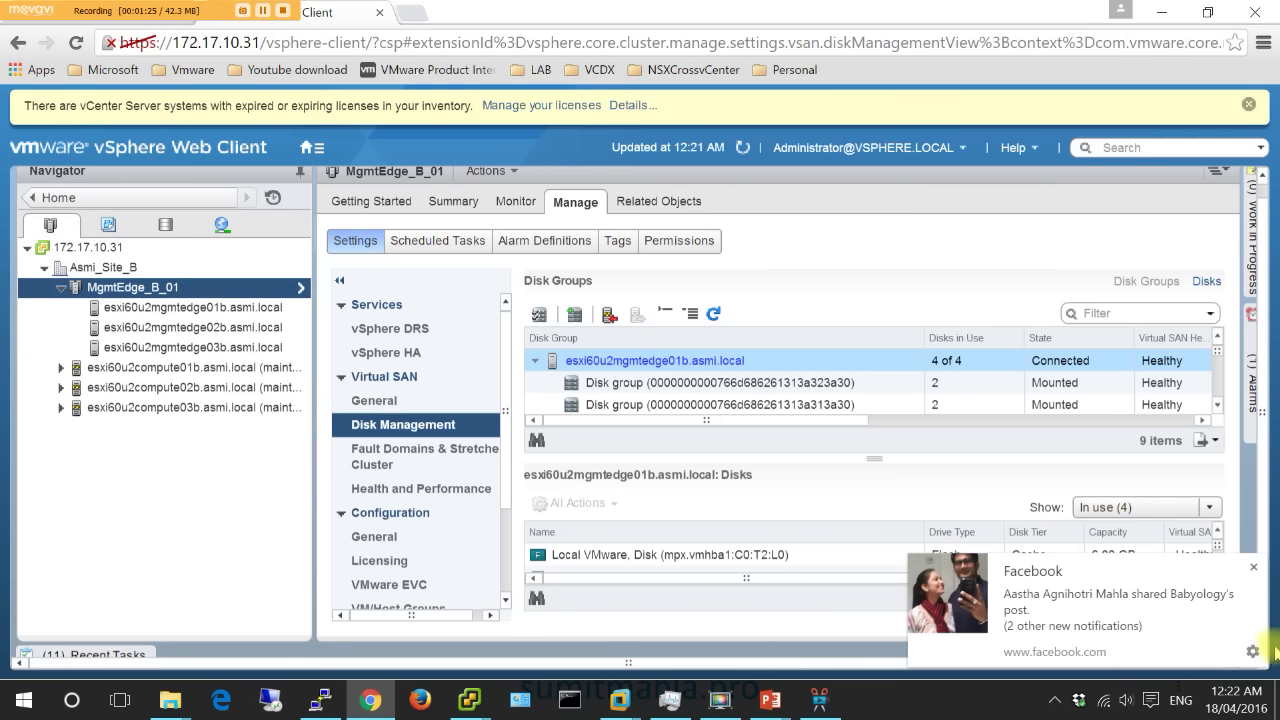
{"action": "left_click", "coordinate": [1253, 567]}
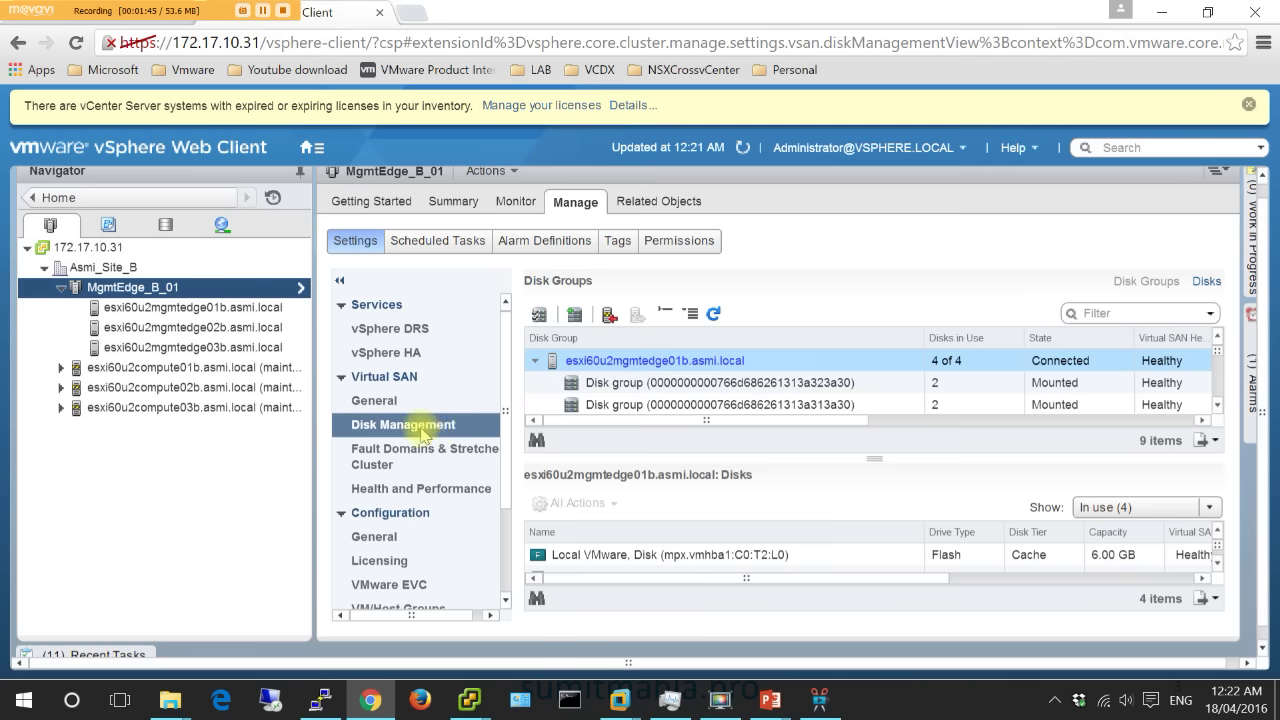
{"action": "left_click", "coordinate": [592, 404]}
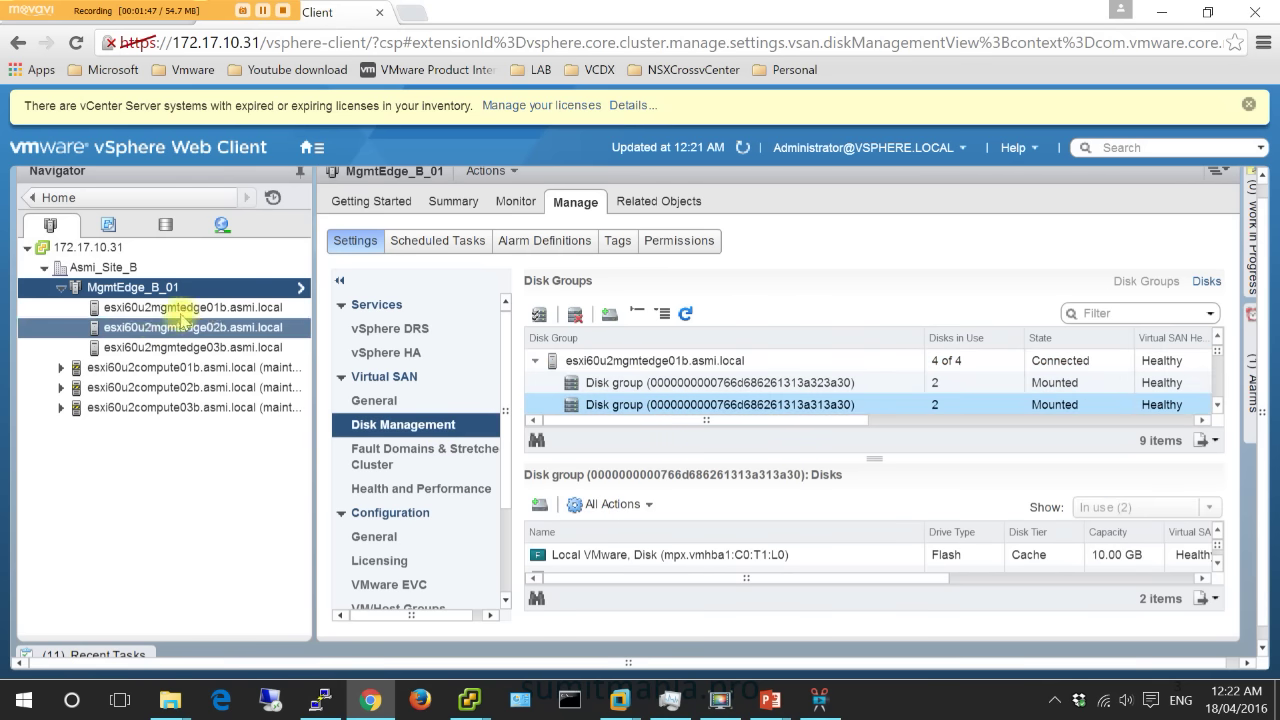
{"action": "left_click", "coordinate": [63, 290]}
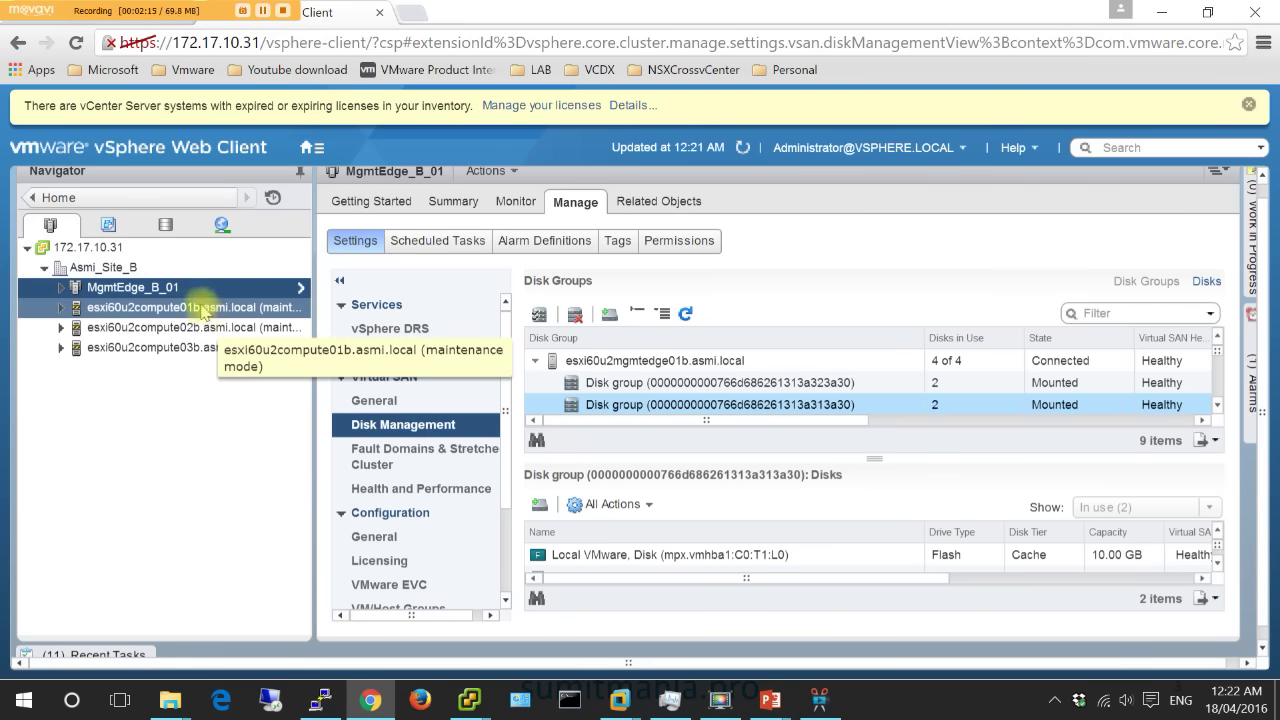
- Start a new cluster in the Asmi_Site_B datacenter with Virtual SAN turned on and disk claiming set to Manual
{"action": "left_click", "coordinate": [112, 269]}
{"action": "right_click", "coordinate": [110, 266]}
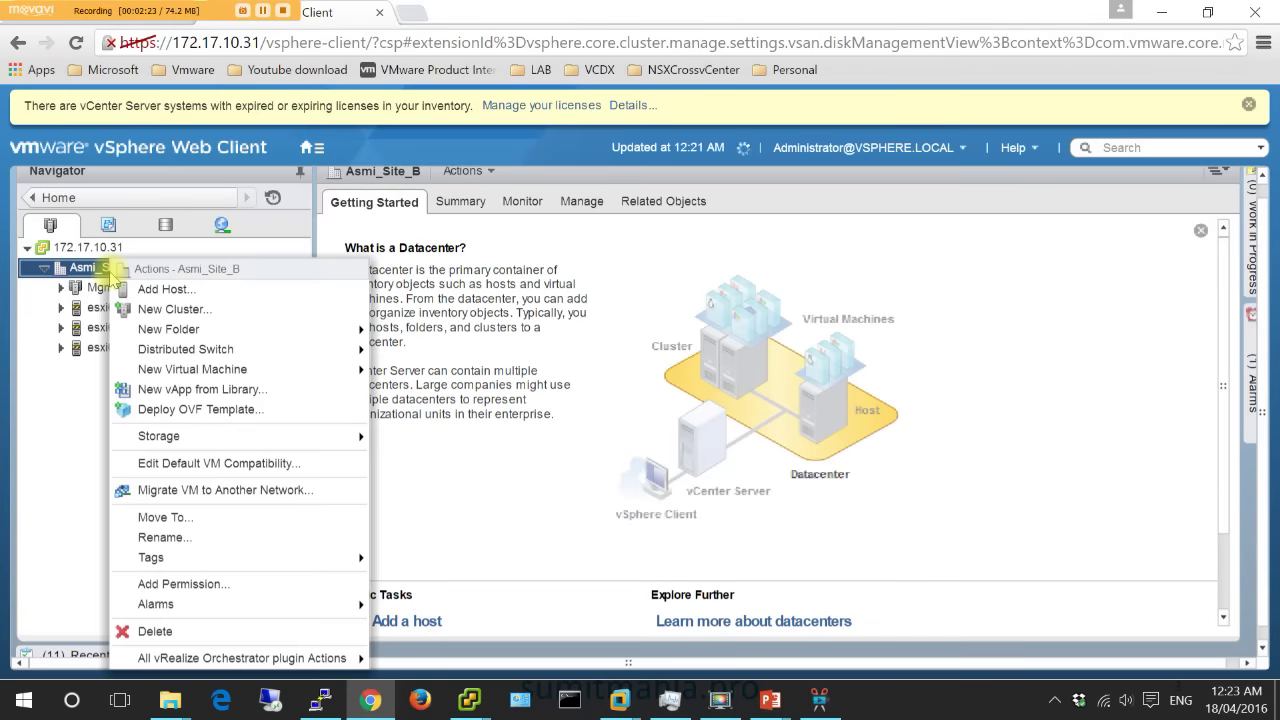
{"action": "left_click", "coordinate": [194, 314]}
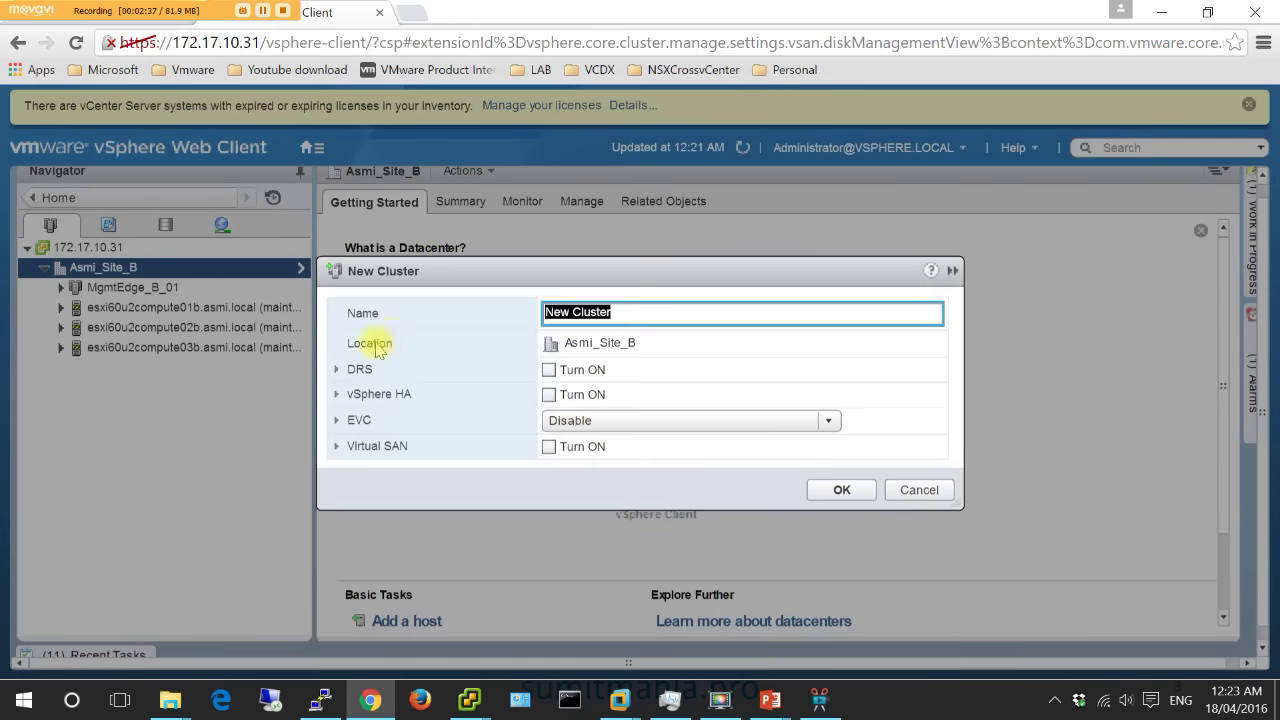
{"action": "left_click", "coordinate": [549, 447]}
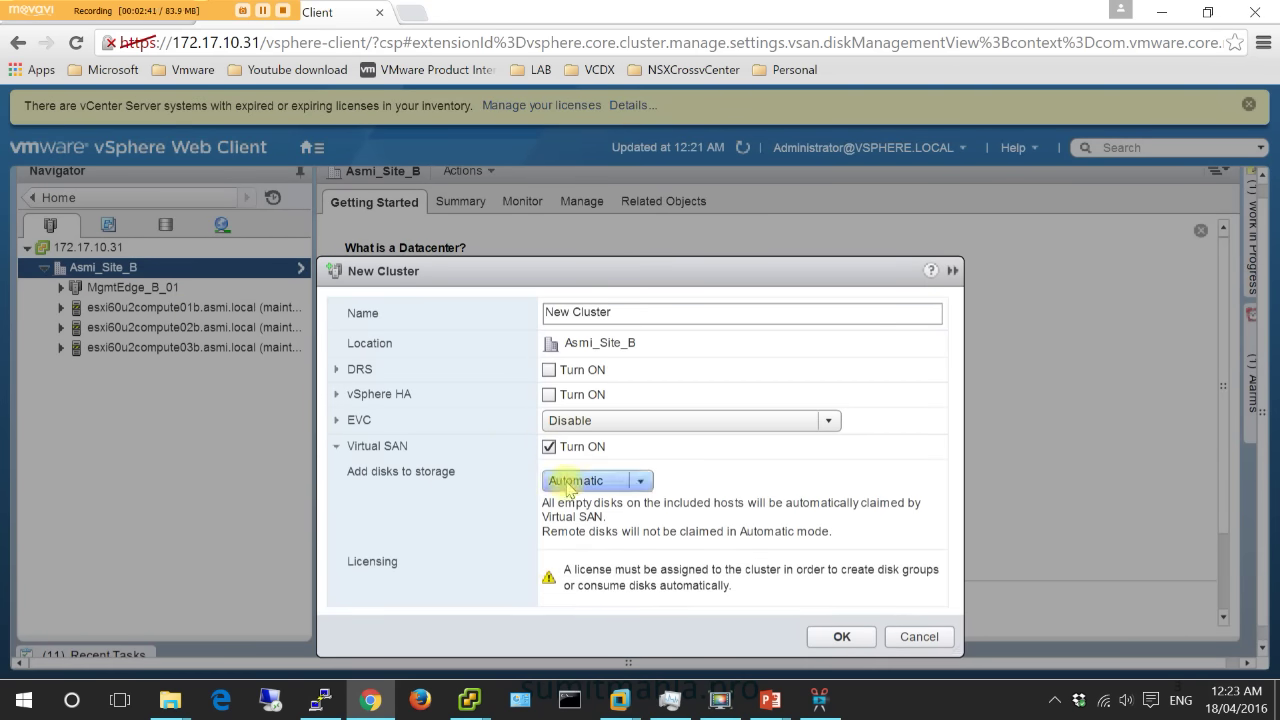
{"action": "left_click", "coordinate": [569, 485]}
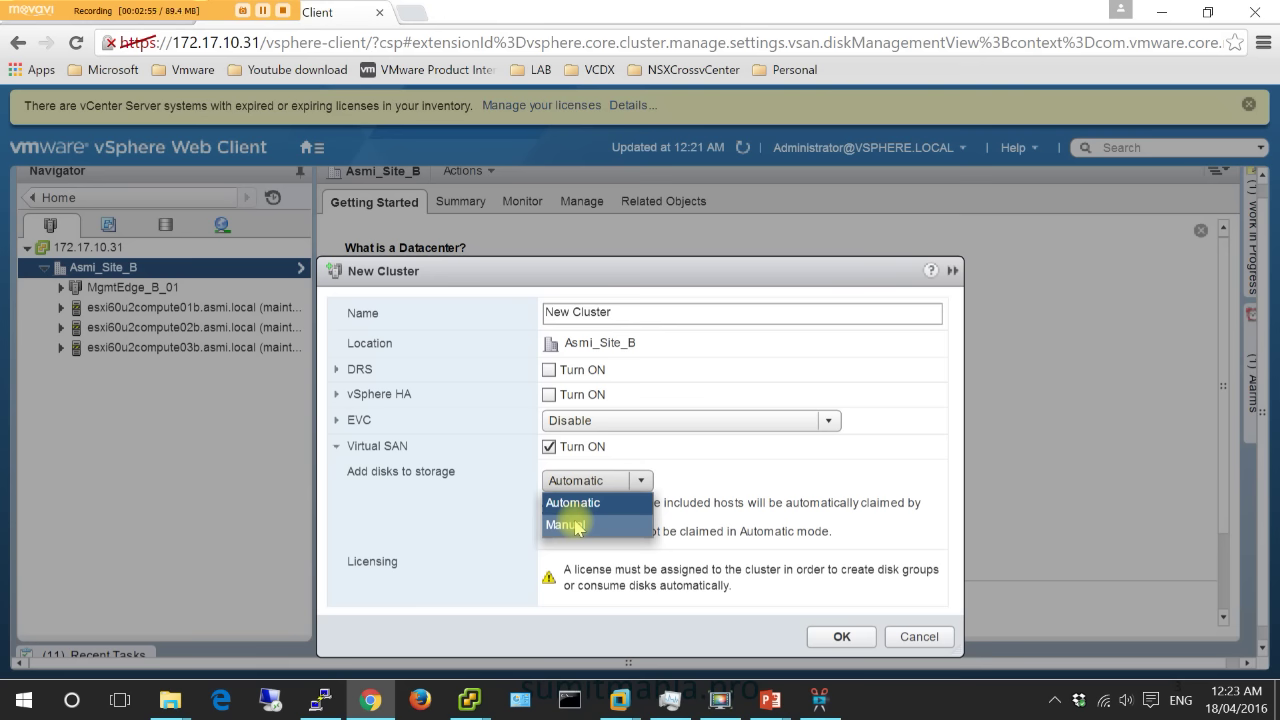
{"action": "left_click", "coordinate": [566, 525]}
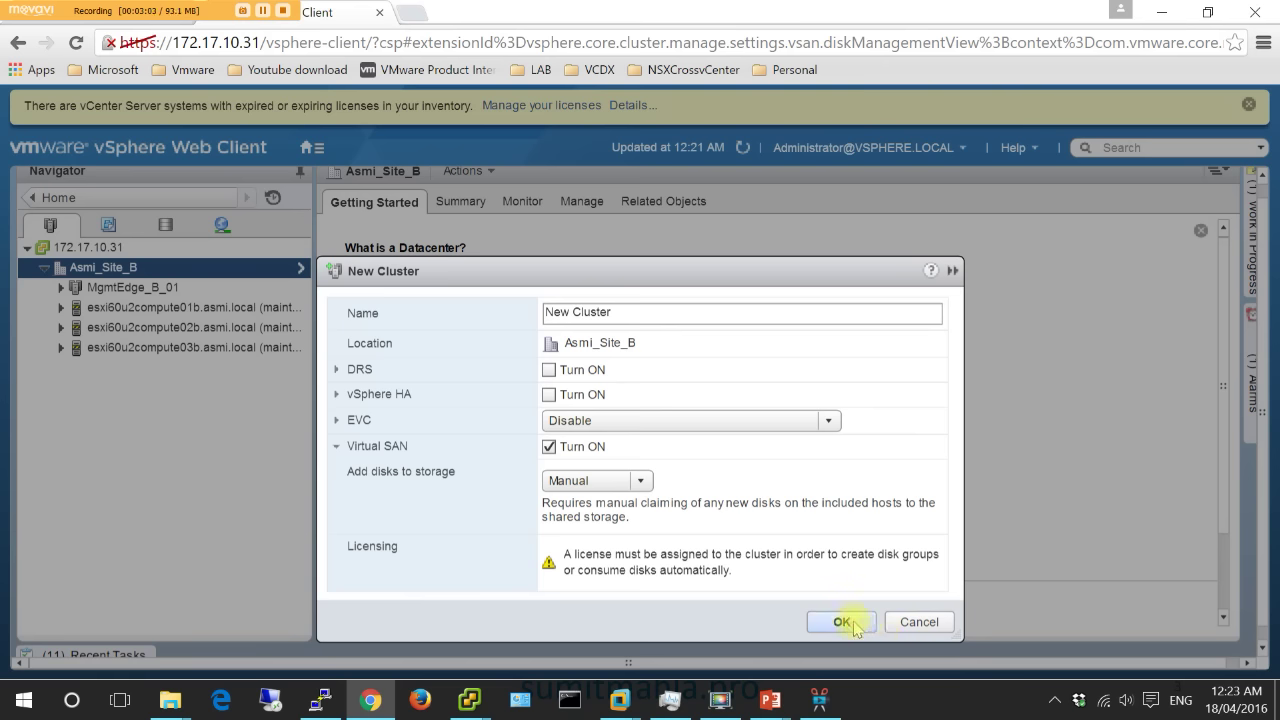
- Name the new cluster Compute_B_01 and create it
{"action": "left_click_drag", "start_coordinate": [626, 314], "coordinate": [463, 322]}
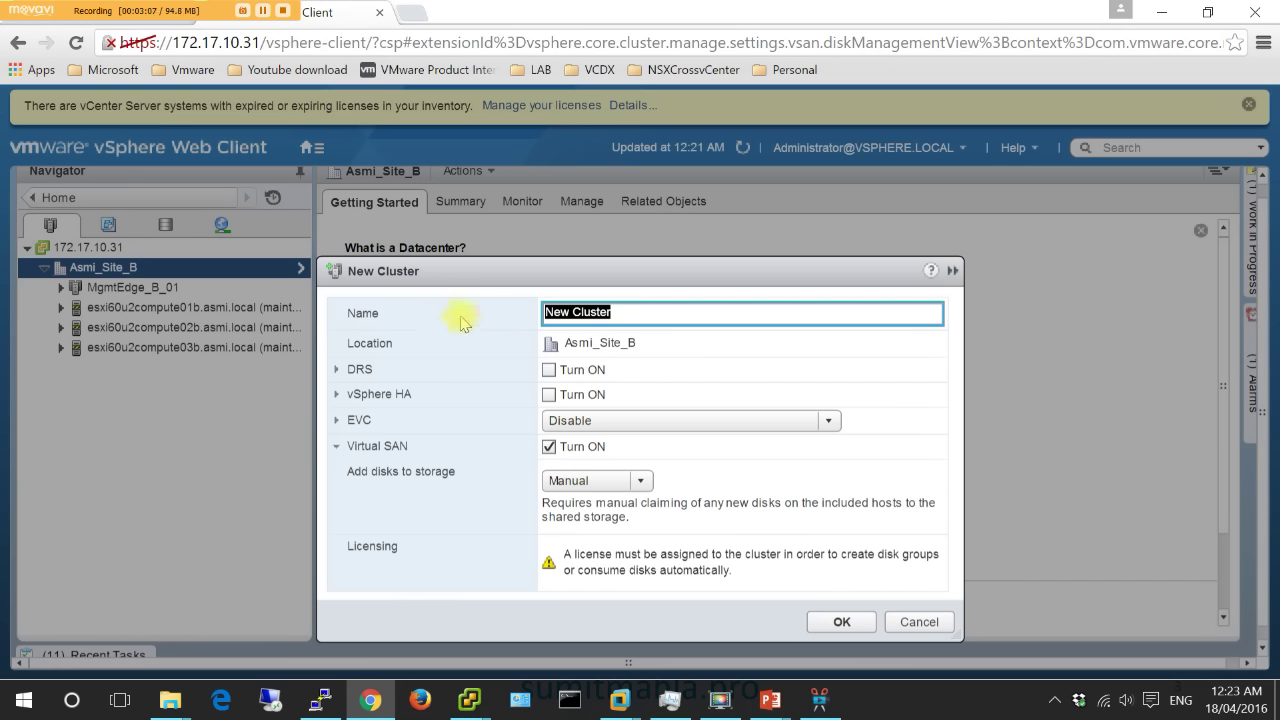
{"action": "type", "text": "Compute_B_01"}
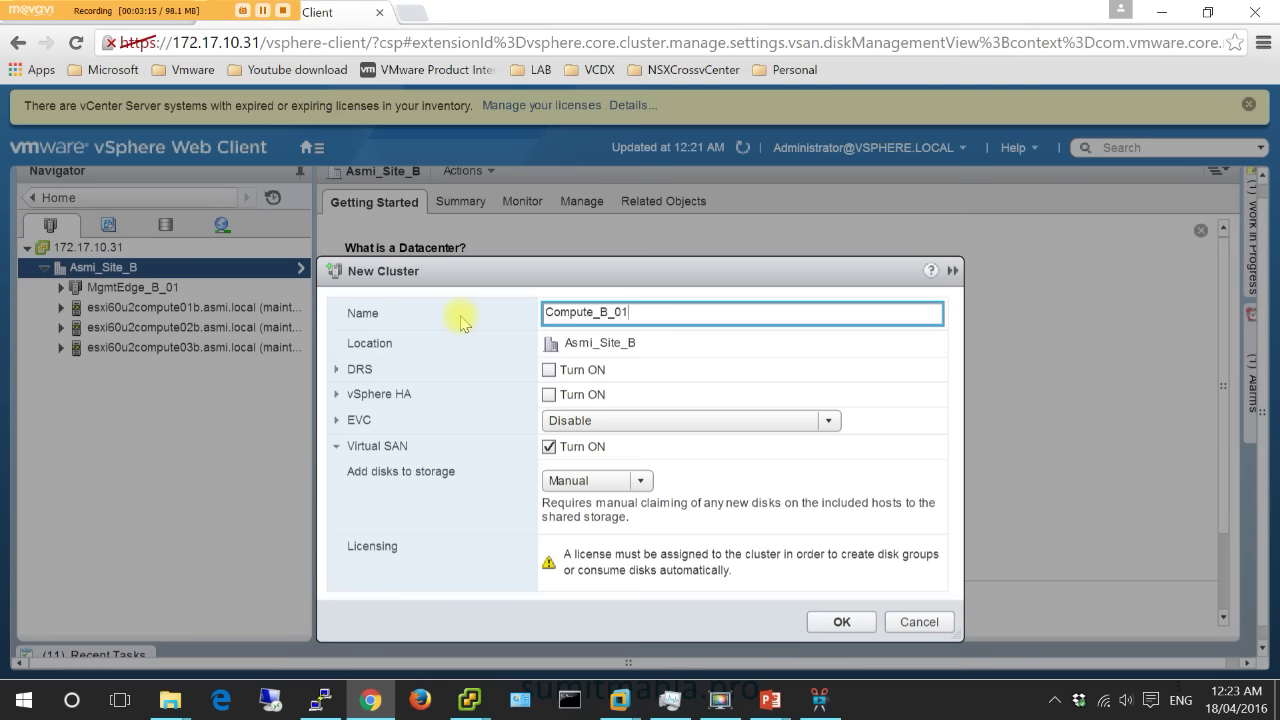
{"action": "left_click", "coordinate": [836, 621]}
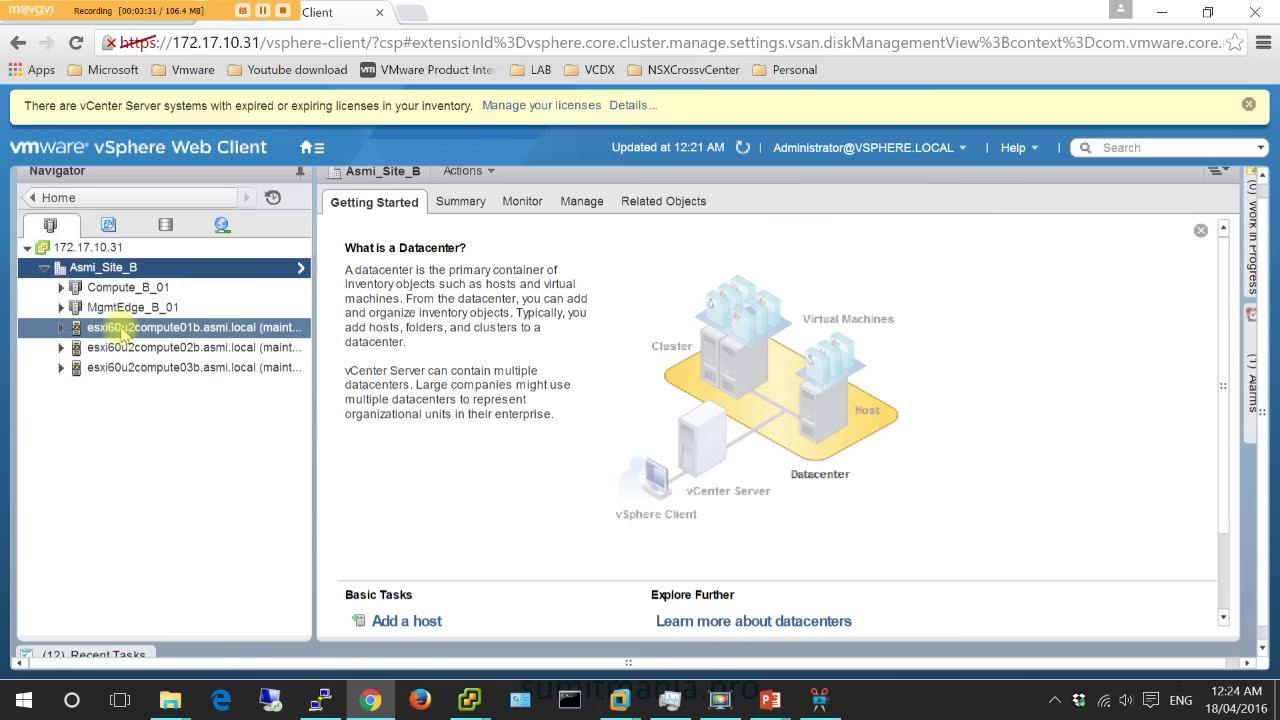
- Start adding a VMkernel network adapter on host esxi60u2compute01b.asmi.local, using a new standard switch as its target
{"action": "left_click", "coordinate": [121, 330]}
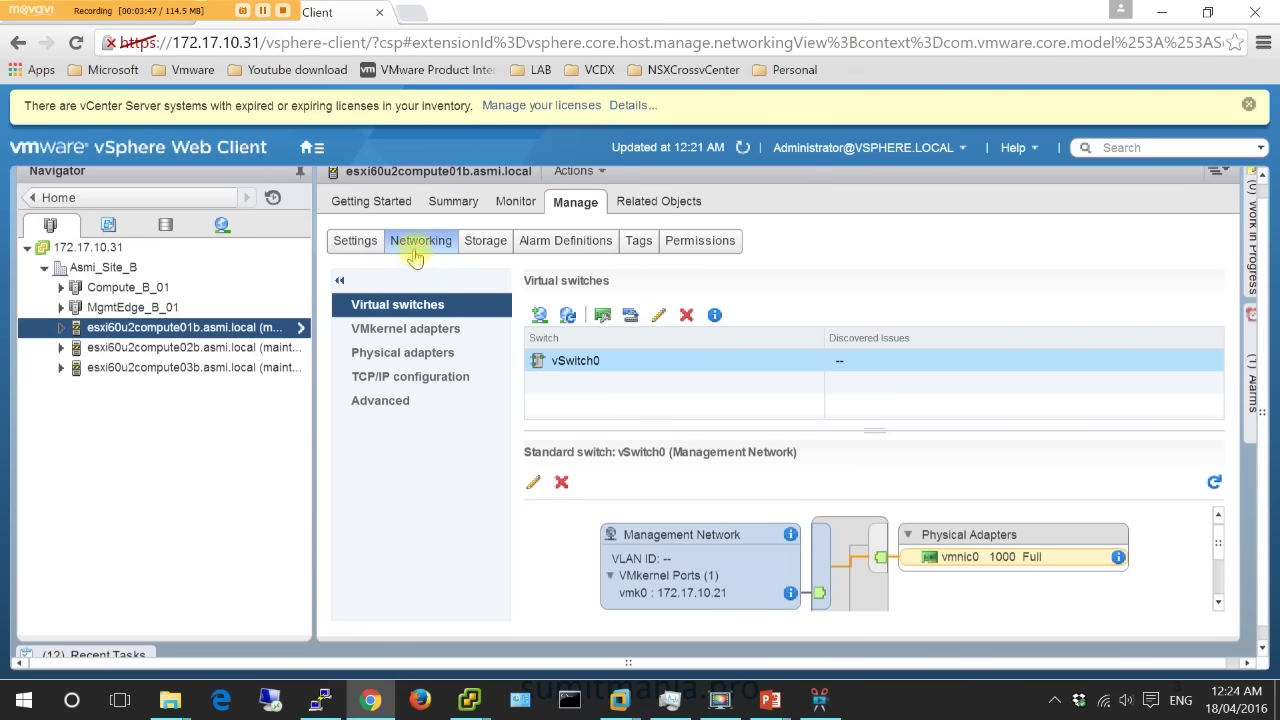
{"action": "left_click", "coordinate": [539, 314]}
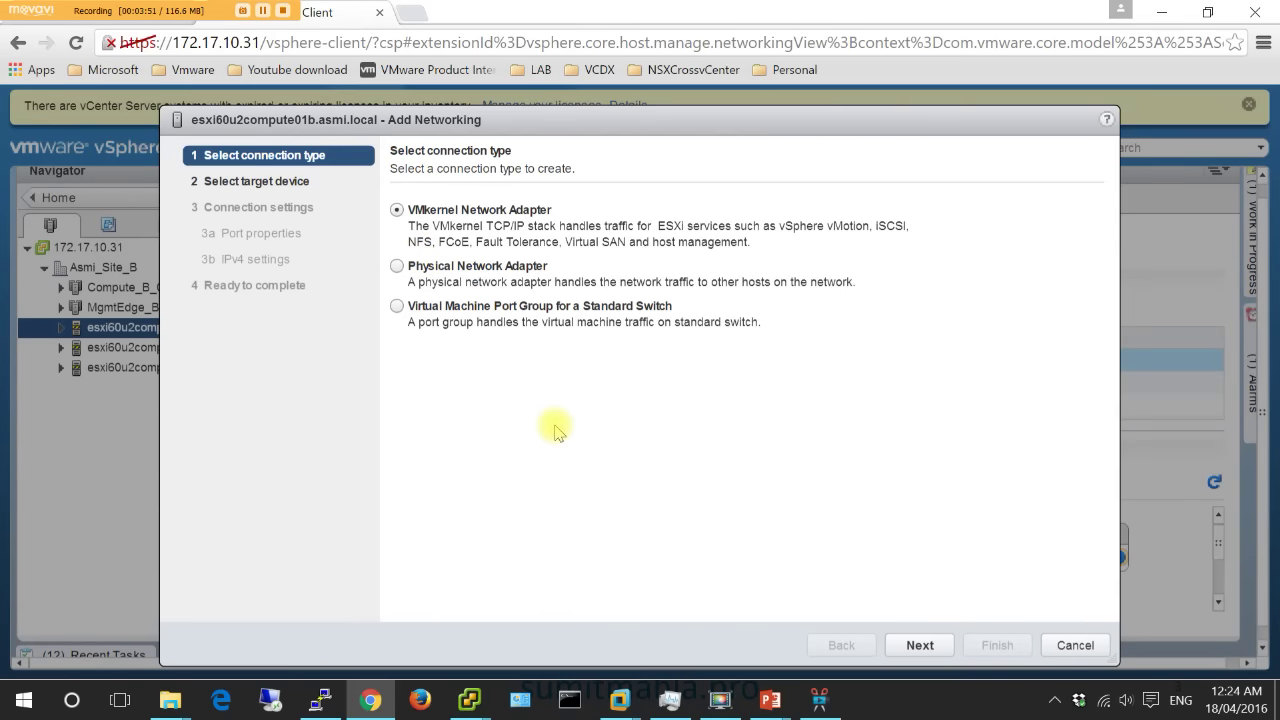
{"action": "left_click", "coordinate": [944, 655]}
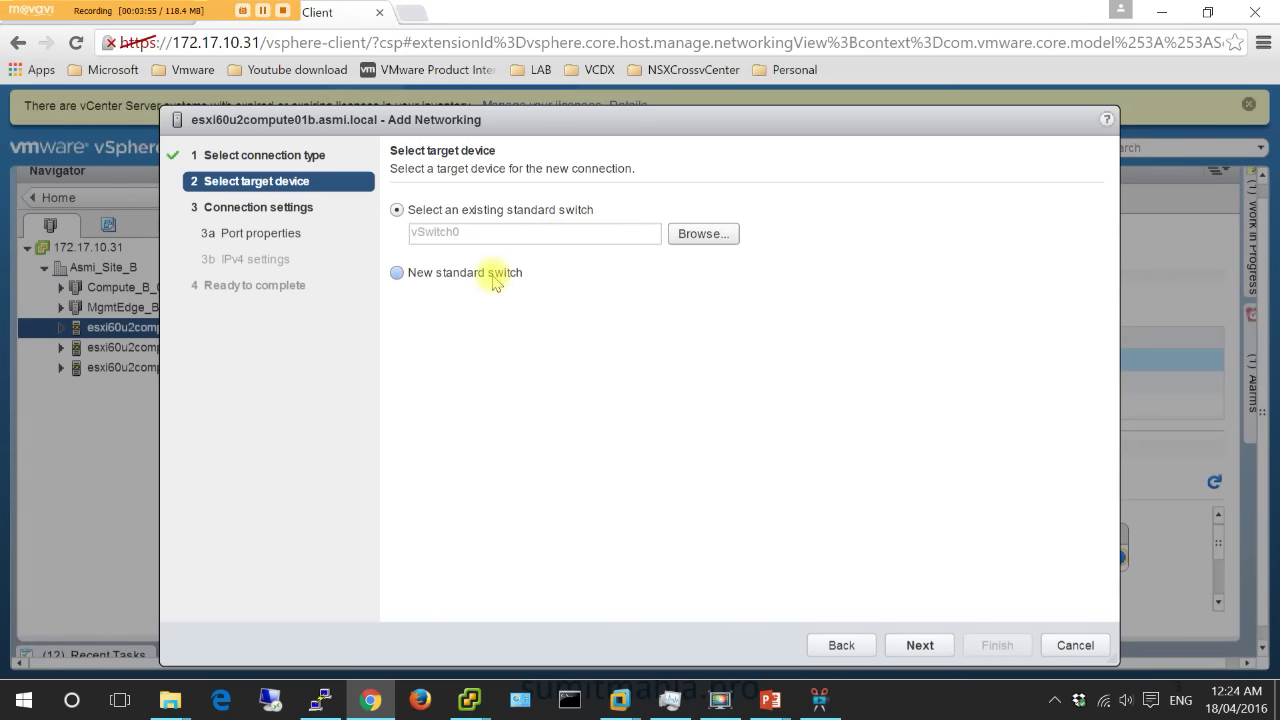
{"action": "left_click", "coordinate": [503, 274]}
{"action": "left_click", "coordinate": [920, 645]}
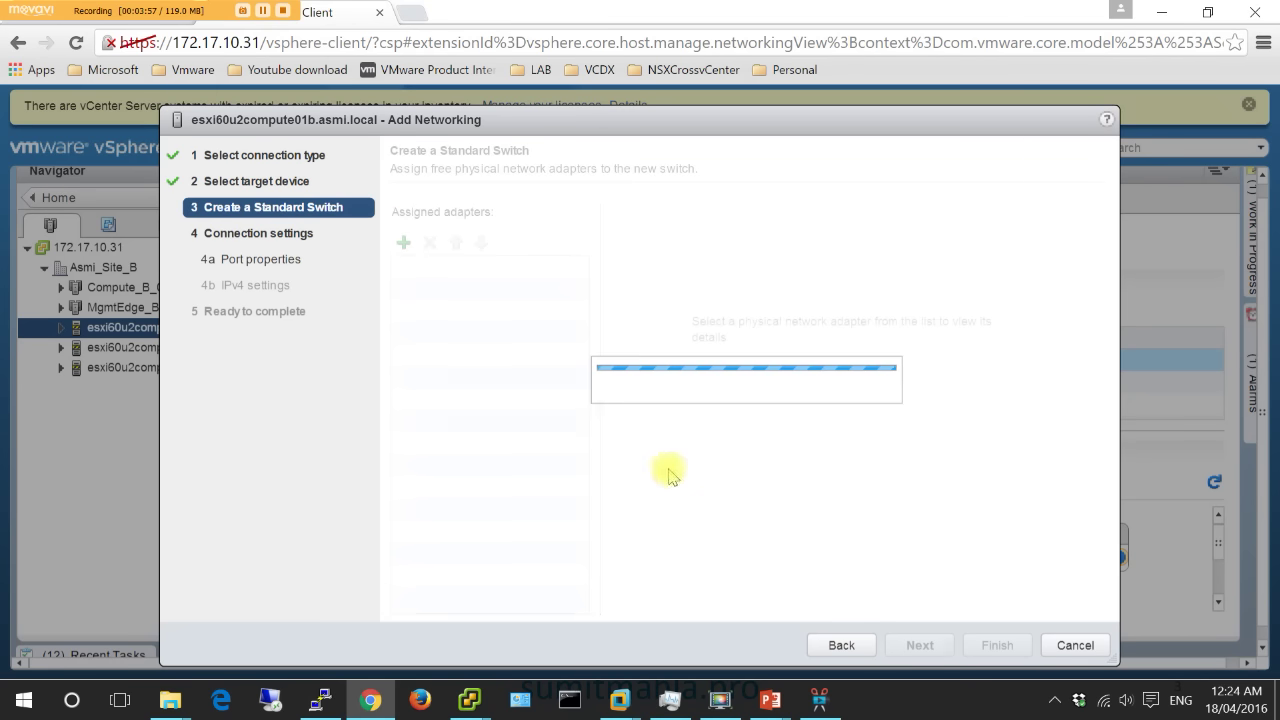
- Assign the physical adapter vmnic2 to the new standard switch as an active adapter
{"action": "left_click", "coordinate": [403, 242]}
{"action": "left_click", "coordinate": [497, 332], "text": "ctrl"}
{"action": "left_click", "coordinate": [472, 313]}
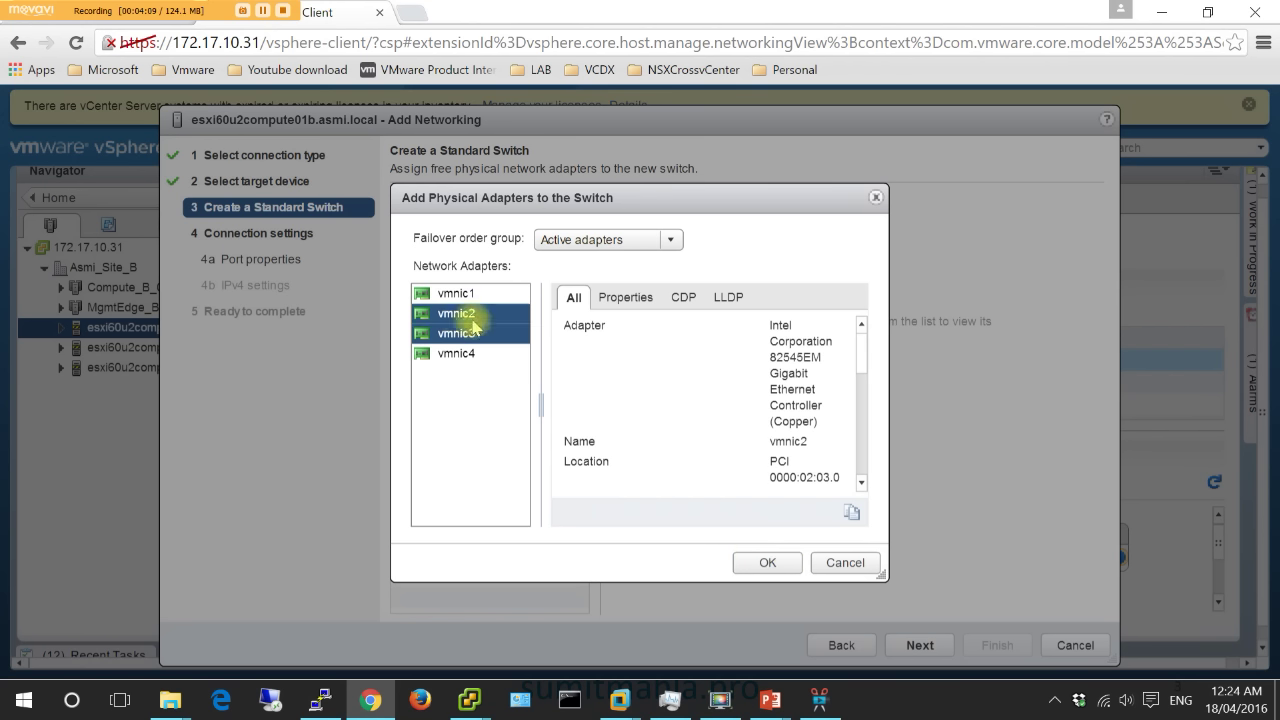
{"action": "left_click", "coordinate": [762, 557]}
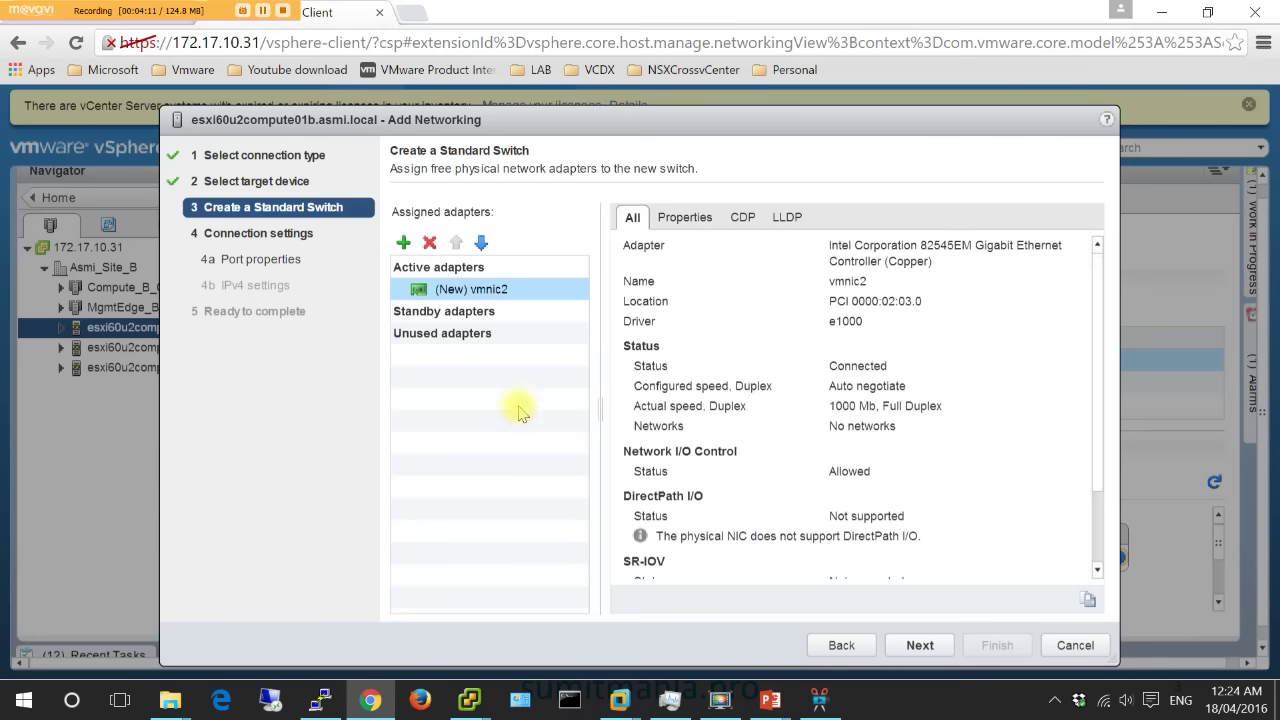
{"action": "left_click", "coordinate": [900, 645]}
- Label the VMkernel port vSAN_vmk, keep the Default TCP/IP stack, and enable vMotion and Virtual SAN traffic
{"action": "double_click", "coordinate": [694, 251]}
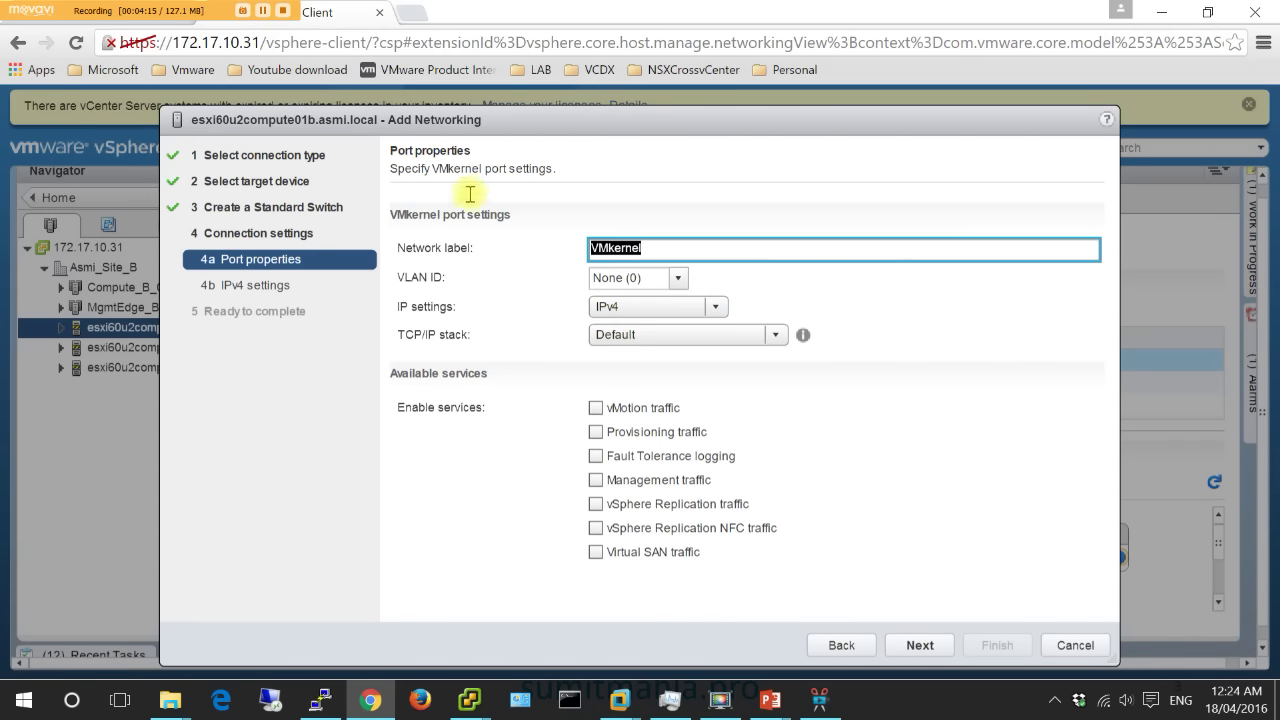
{"action": "type", "text": "vSAN_vmk"}
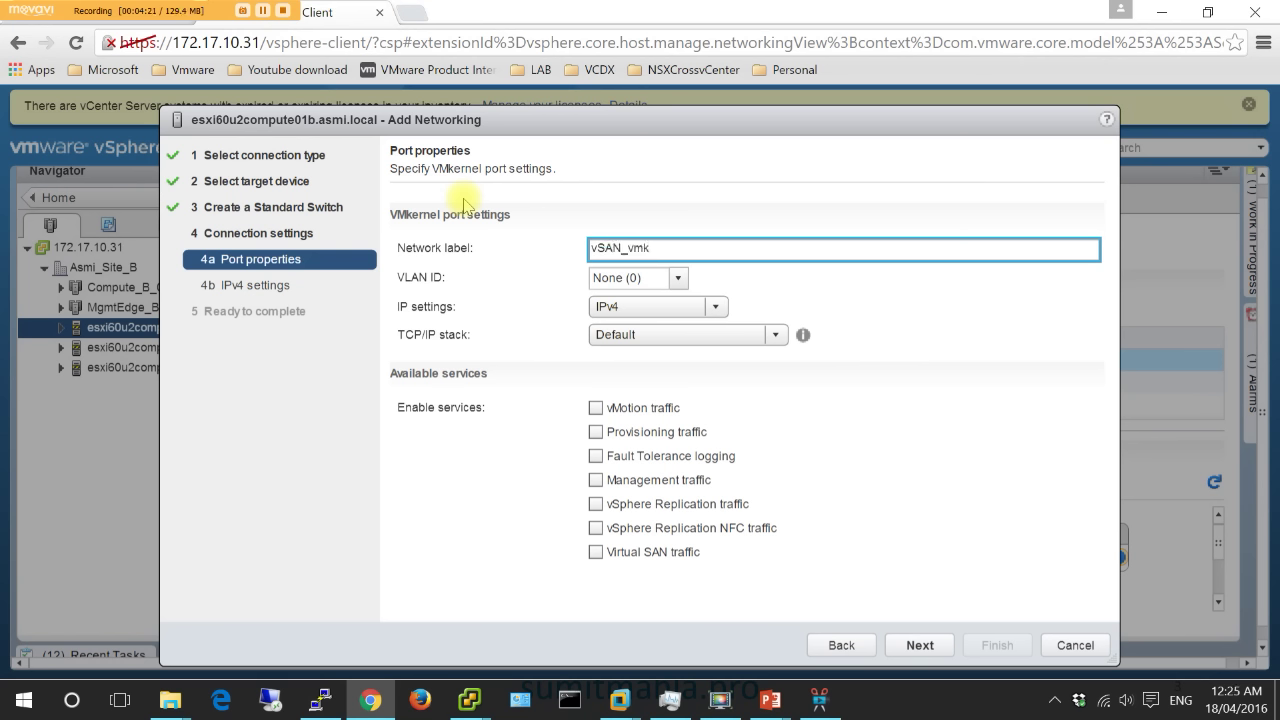
{"action": "left_click", "coordinate": [644, 340]}
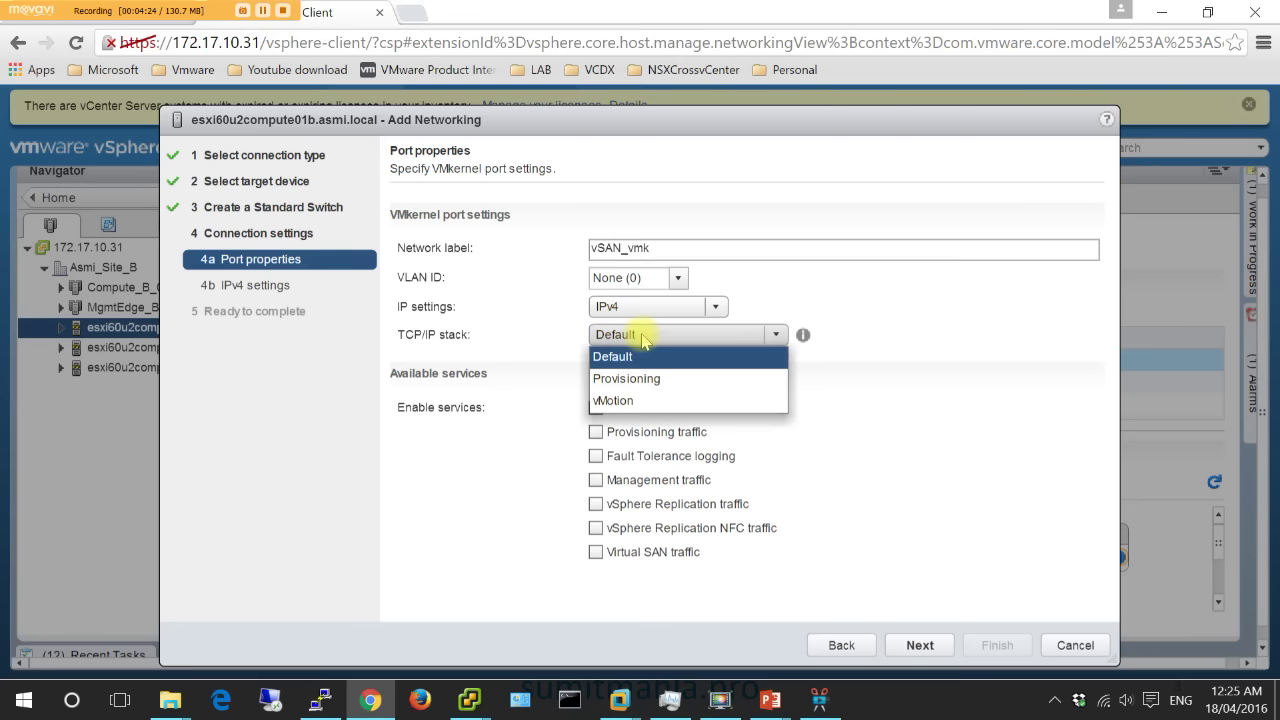
{"action": "left_click", "coordinate": [526, 342]}
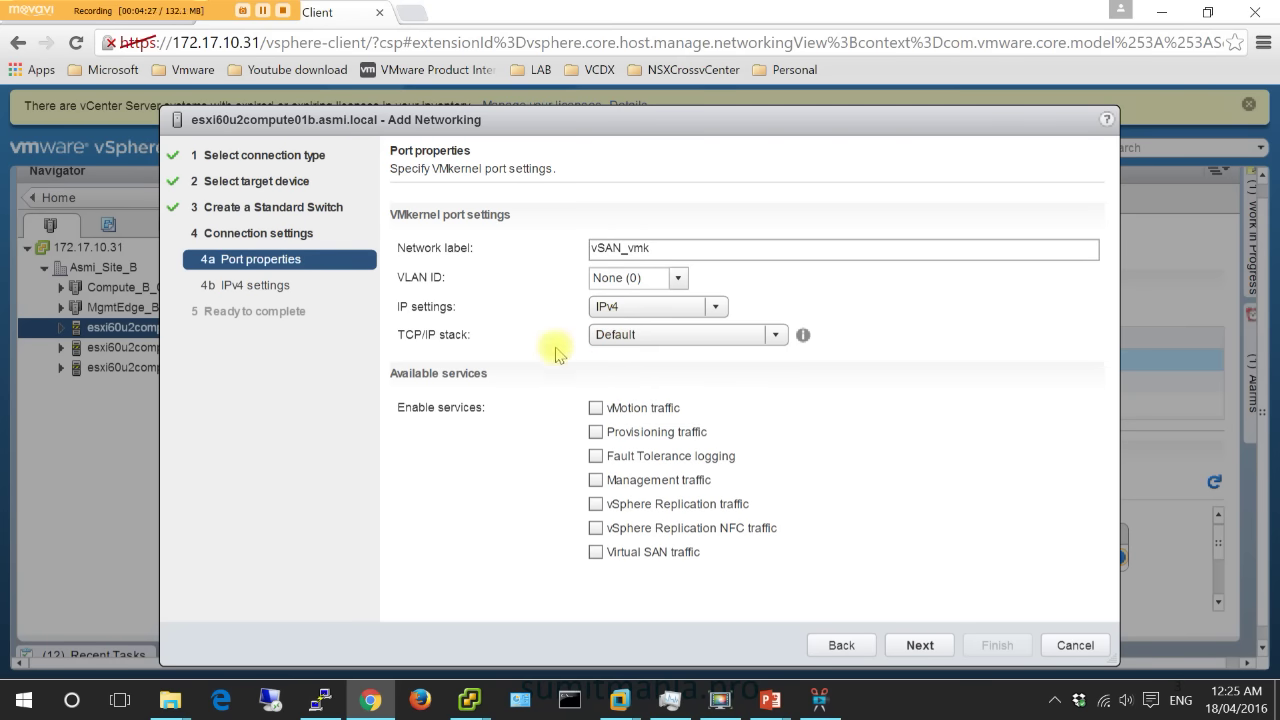
{"action": "left_click", "coordinate": [596, 408]}
{"action": "left_click", "coordinate": [596, 553]}
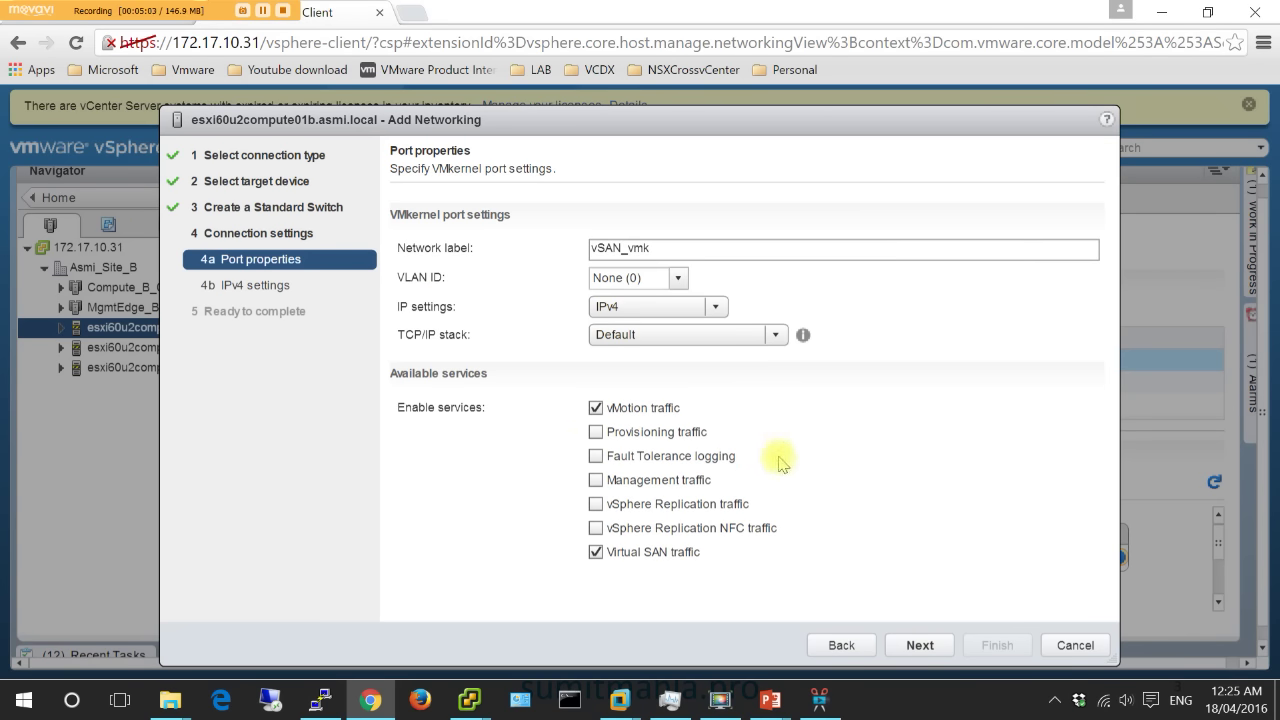
{"action": "left_click", "coordinate": [915, 646]}
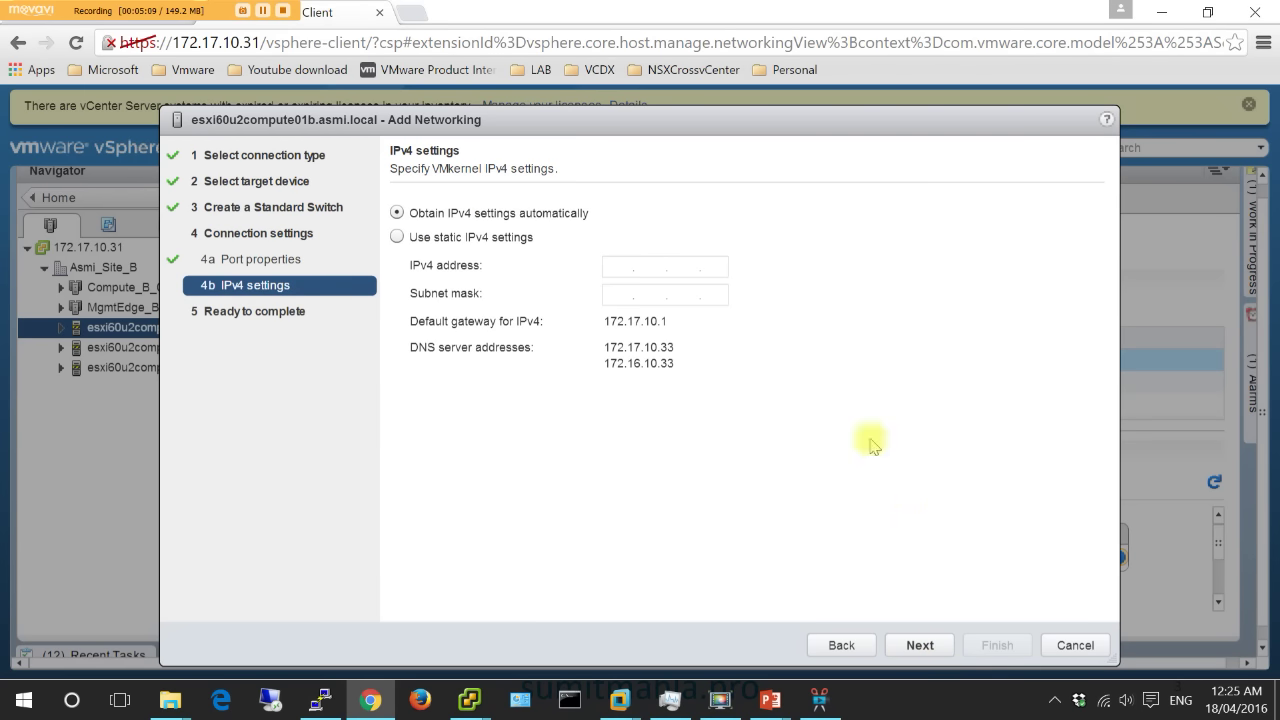
- Give the VMkernel port the static IPv4 address 172.17.30.21 with subnet mask 255.255.255.0 and proceed to the settings review
{"action": "left_click", "coordinate": [515, 241]}
{"action": "left_click", "coordinate": [612, 268]}
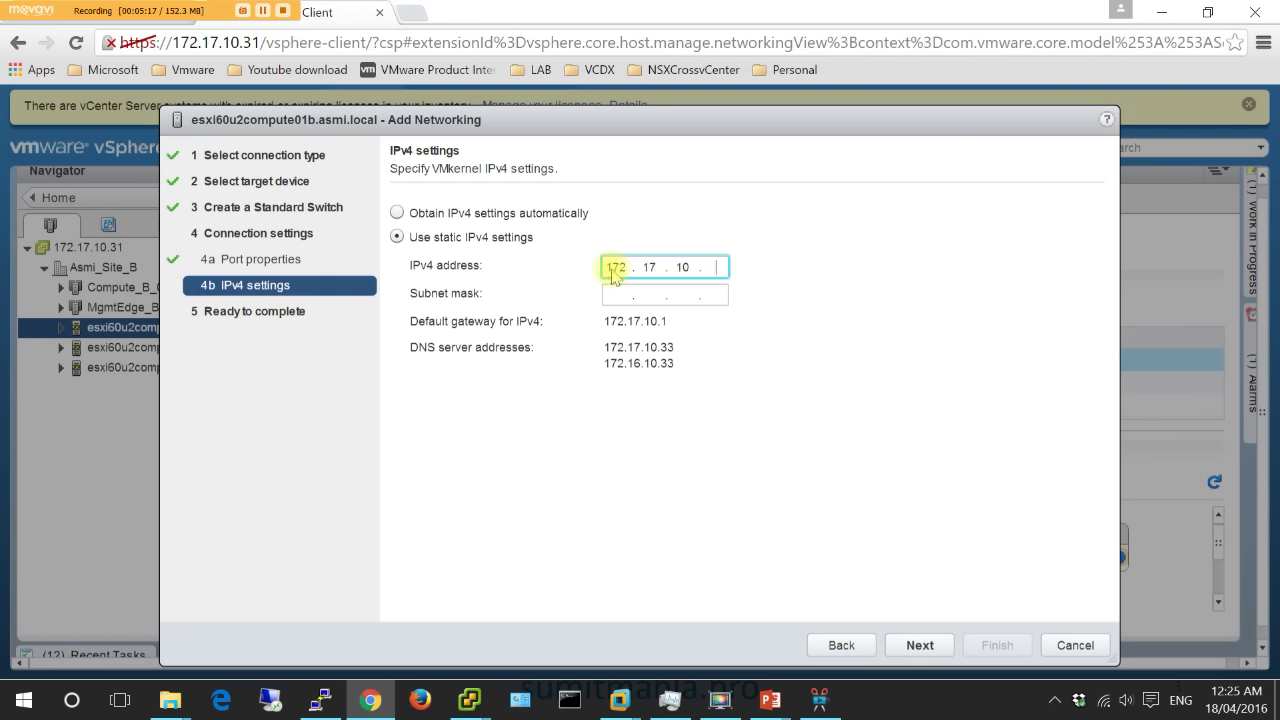
{"action": "key", "text": "Tab"}
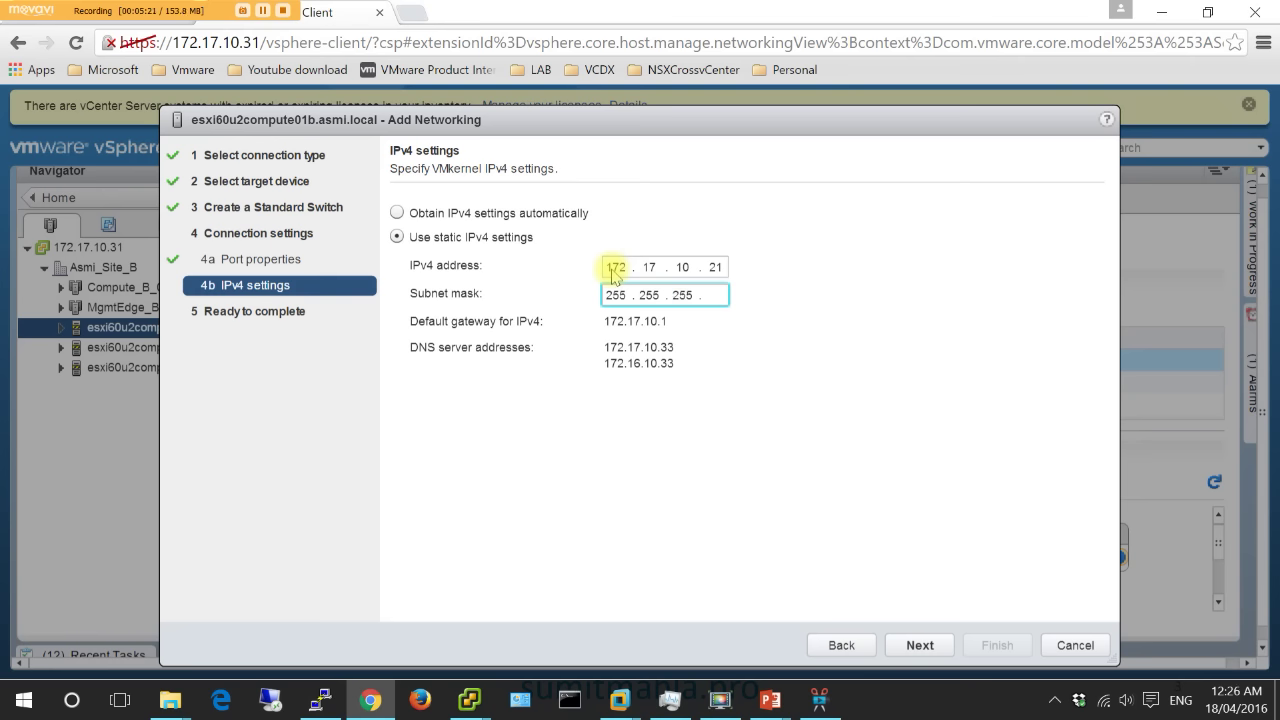
{"action": "left_click", "coordinate": [918, 646]}
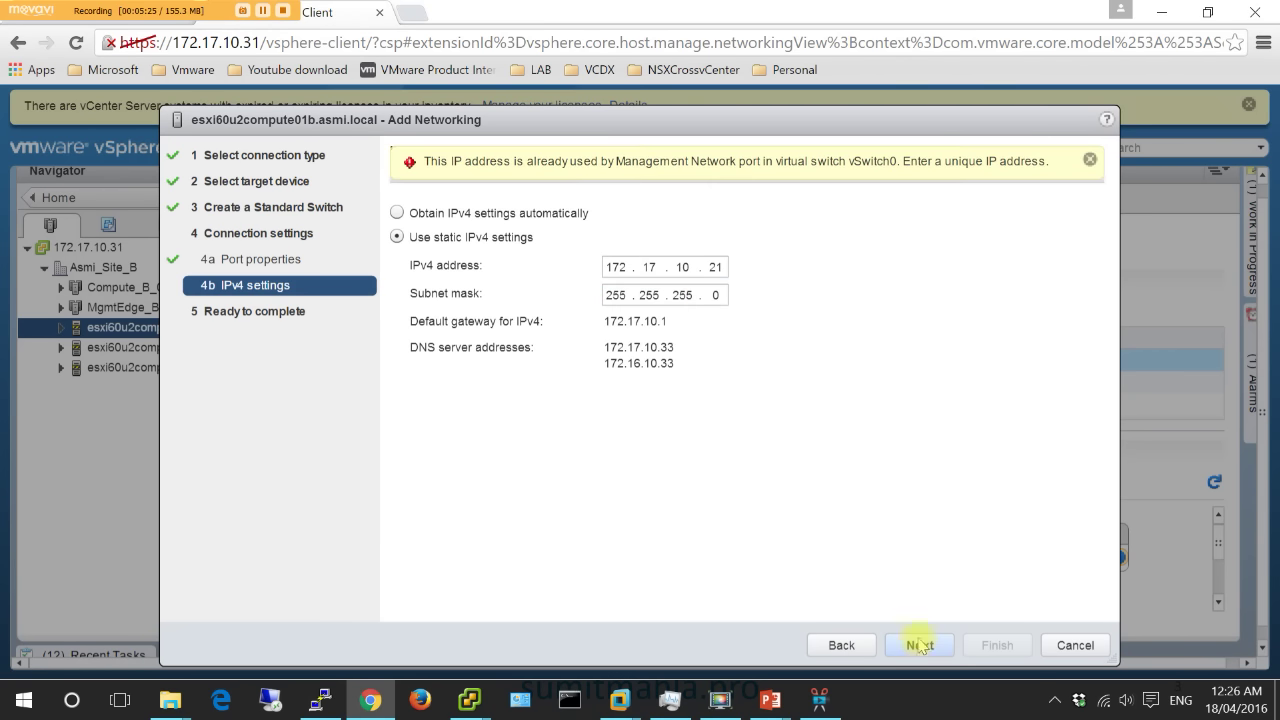
{"action": "left_click", "coordinate": [683, 267]}
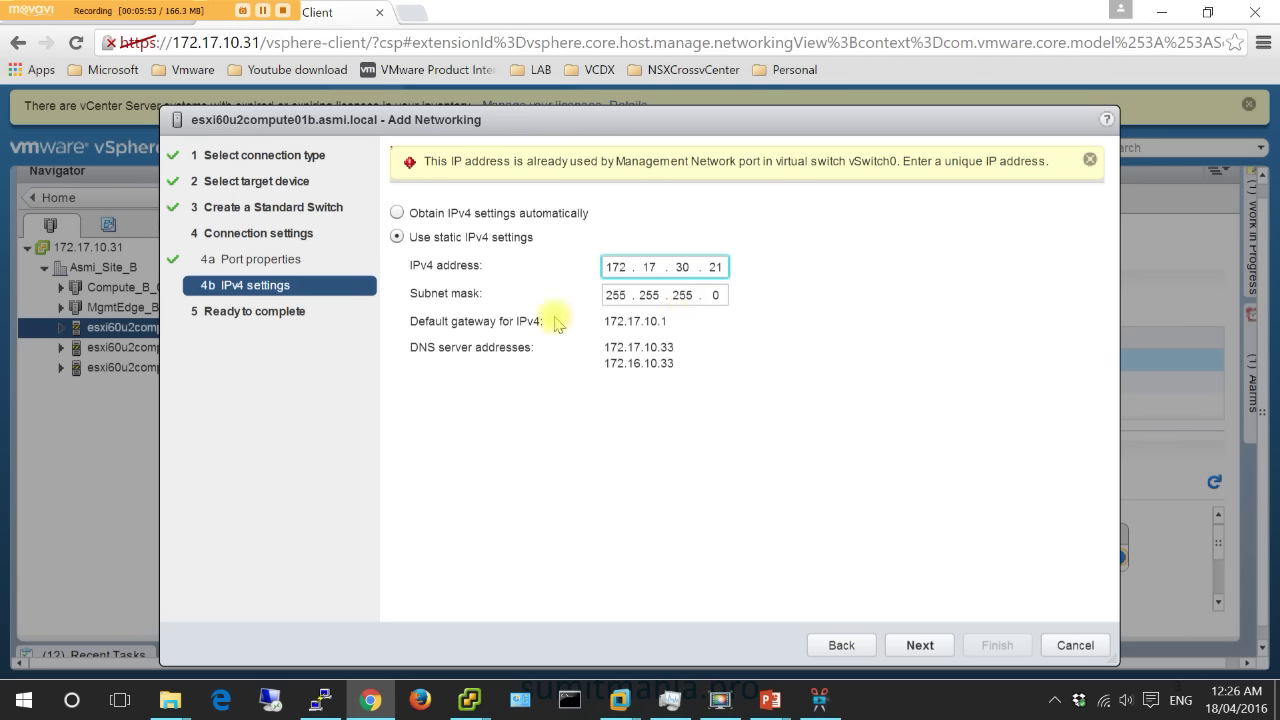
{"action": "left_click", "coordinate": [913, 648]}
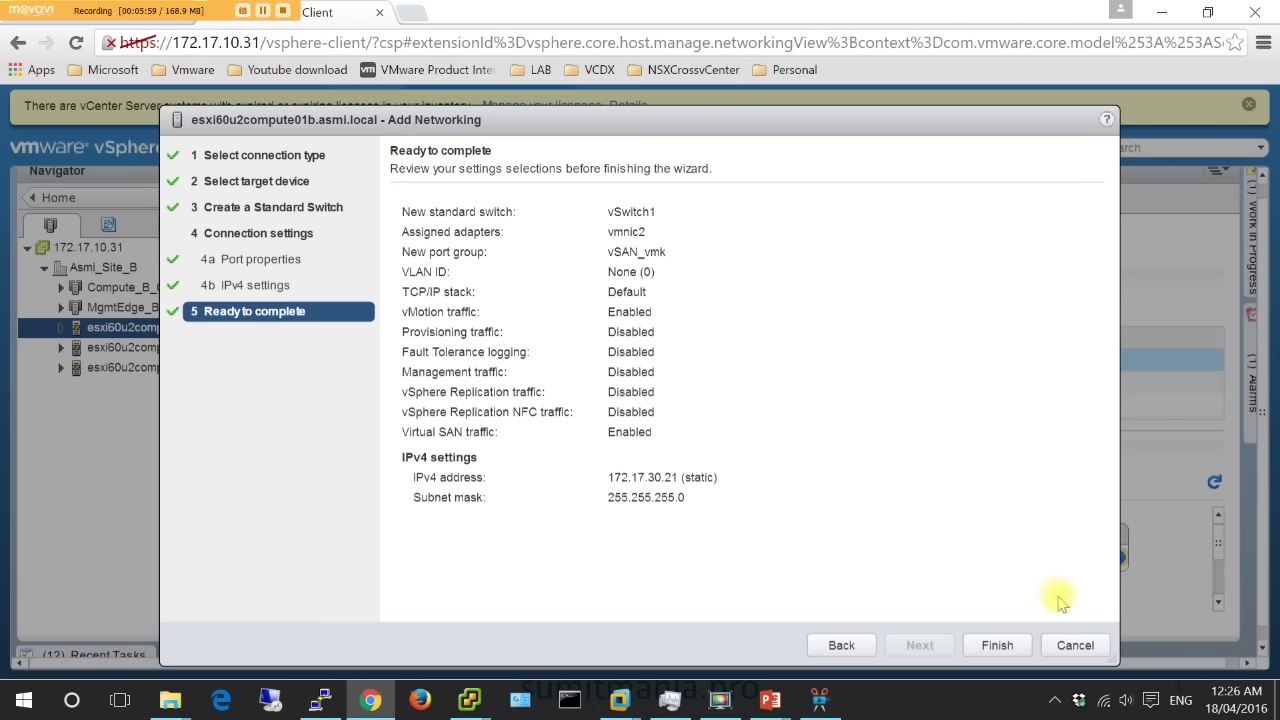
- Finish adding the VMkernel adapter and view the virtual switches on hosts esxi60u2compute02b.asmi.local and esxi60u2compute01b.asmi.local
{"action": "left_click", "coordinate": [1023, 648]}
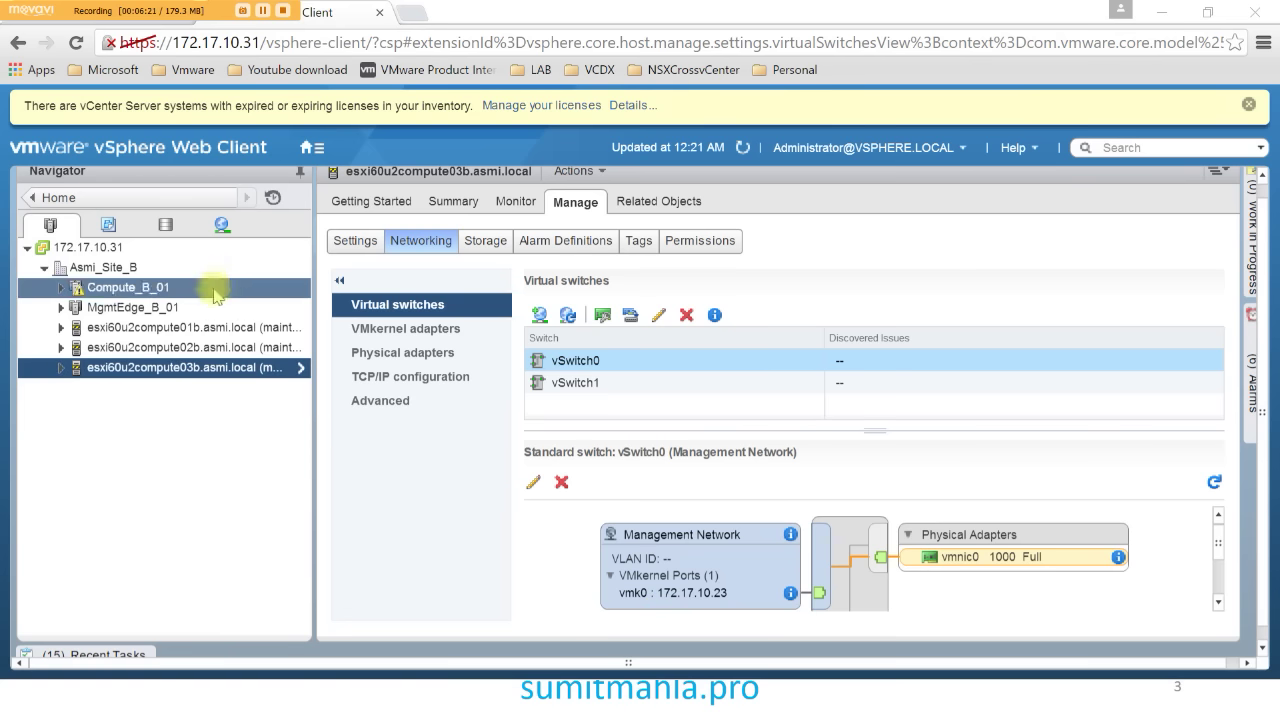
{"action": "left_click", "coordinate": [228, 347]}
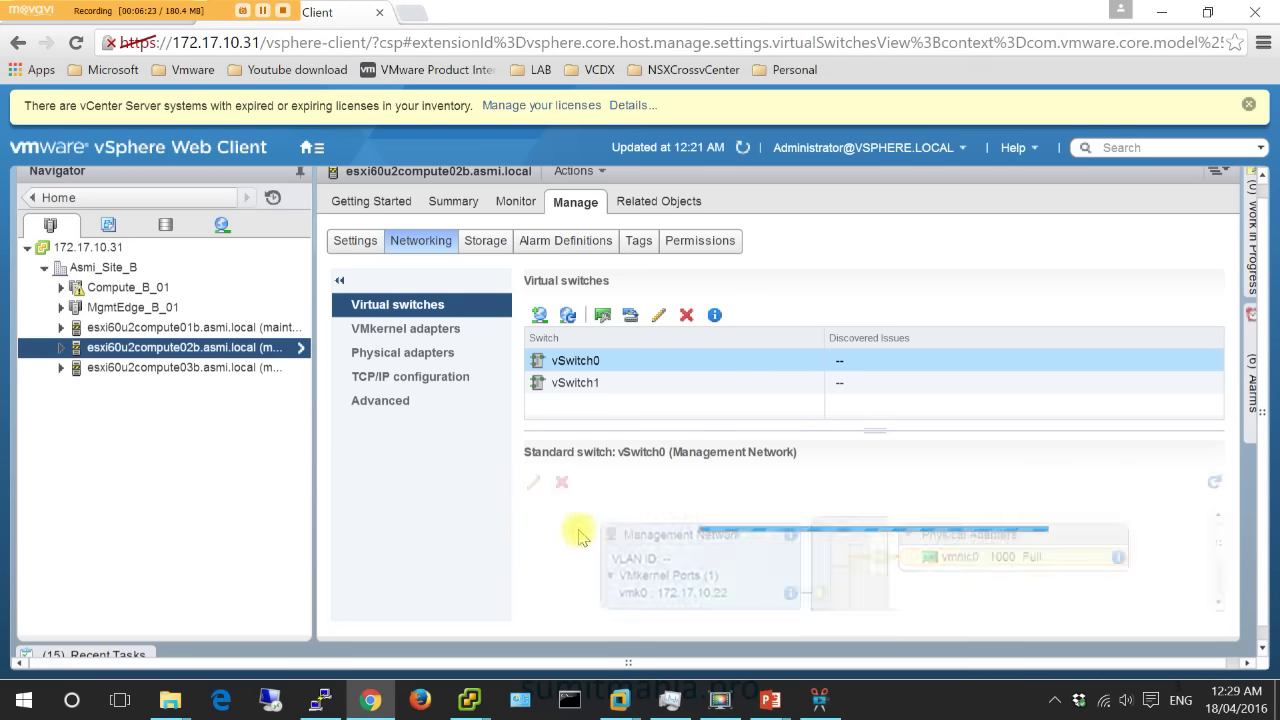
{"action": "left_click", "coordinate": [265, 333]}
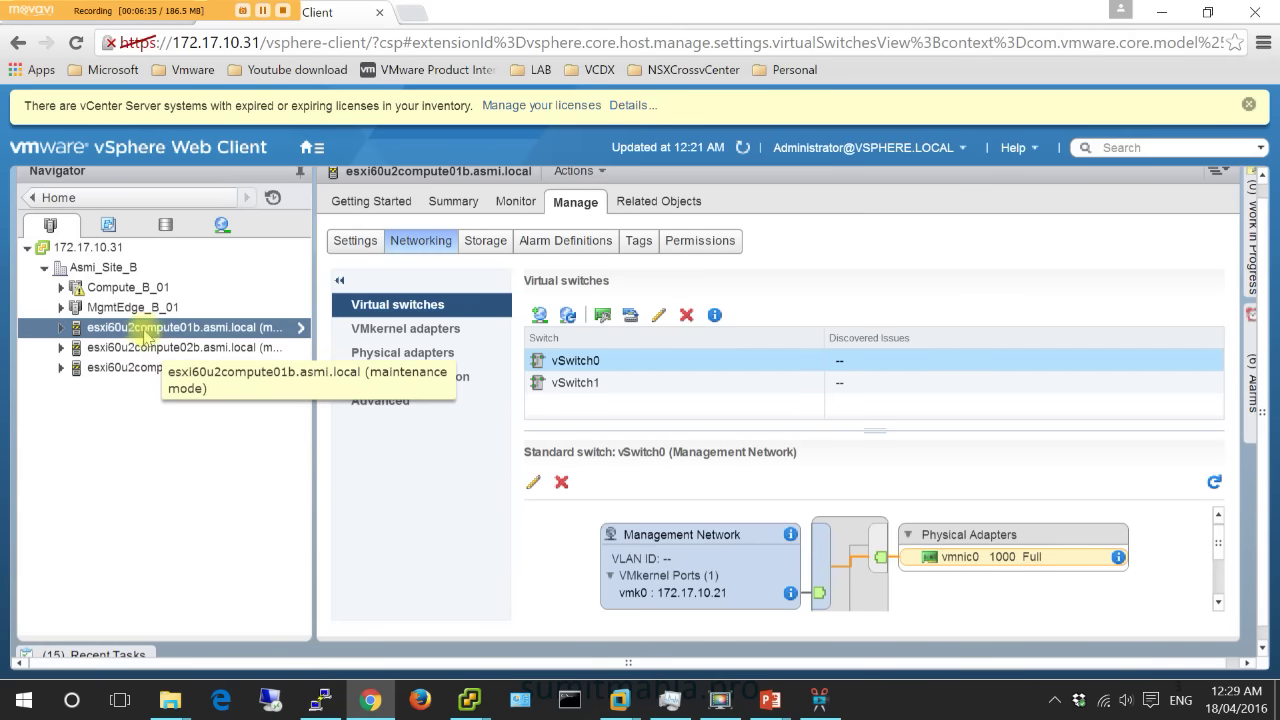
- Move host esxi60u2compute01b.asmi.local into the Compute_B_01 cluster and check its entries in the recent tasks
{"action": "left_click_drag", "start_coordinate": [143, 333], "coordinate": [137, 290]}
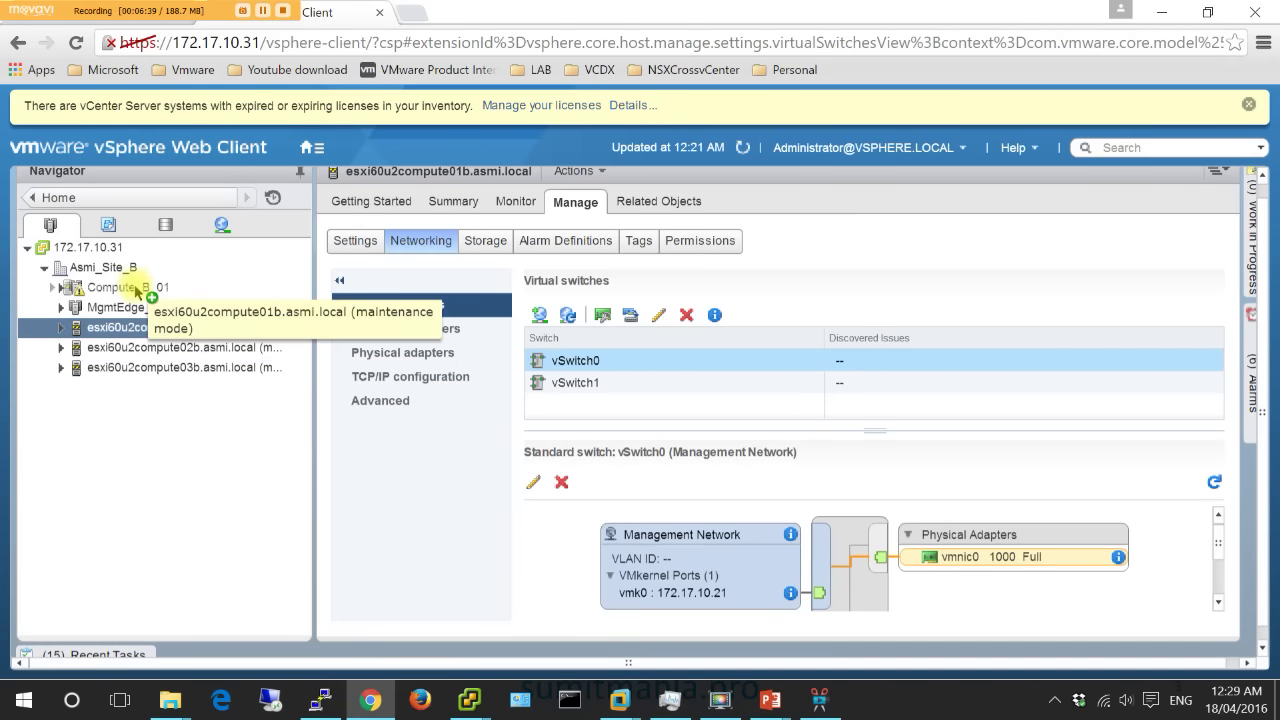
{"action": "left_click_drag", "start_coordinate": [137, 290], "coordinate": [139, 287]}
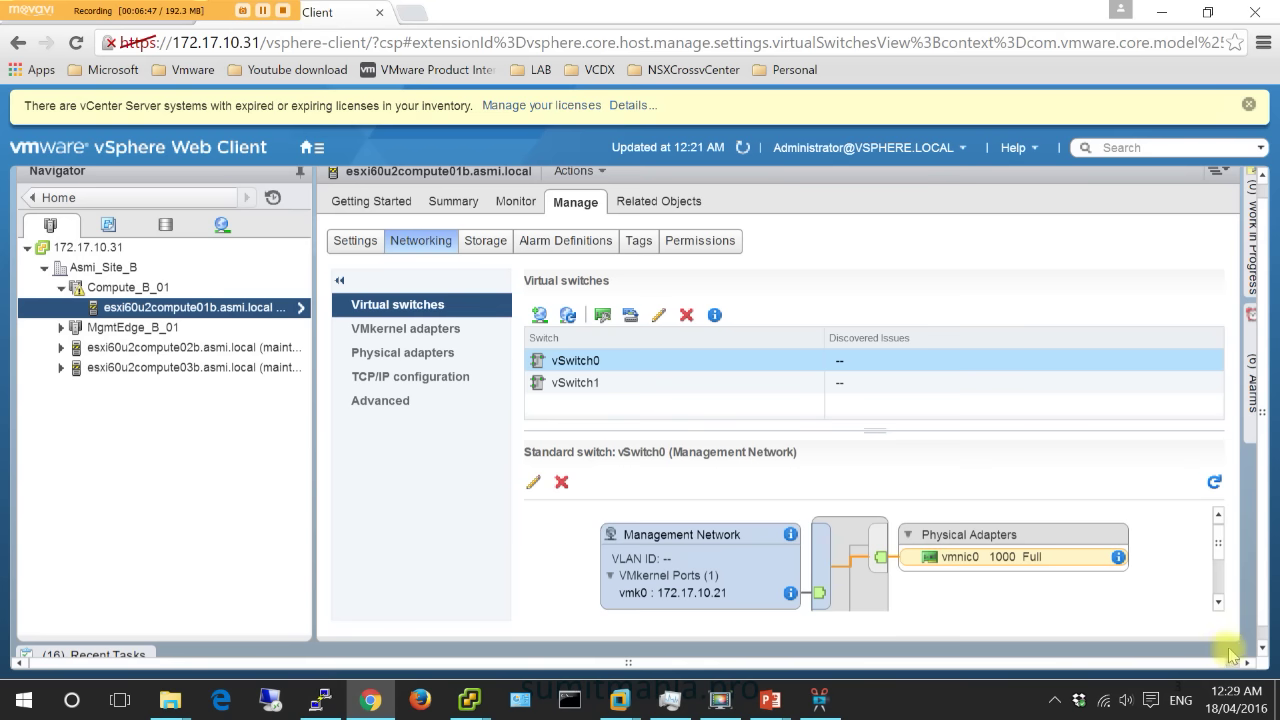
{"action": "scroll", "coordinate": [1275, 515], "scroll_direction": "down", "scroll_amount": 1}
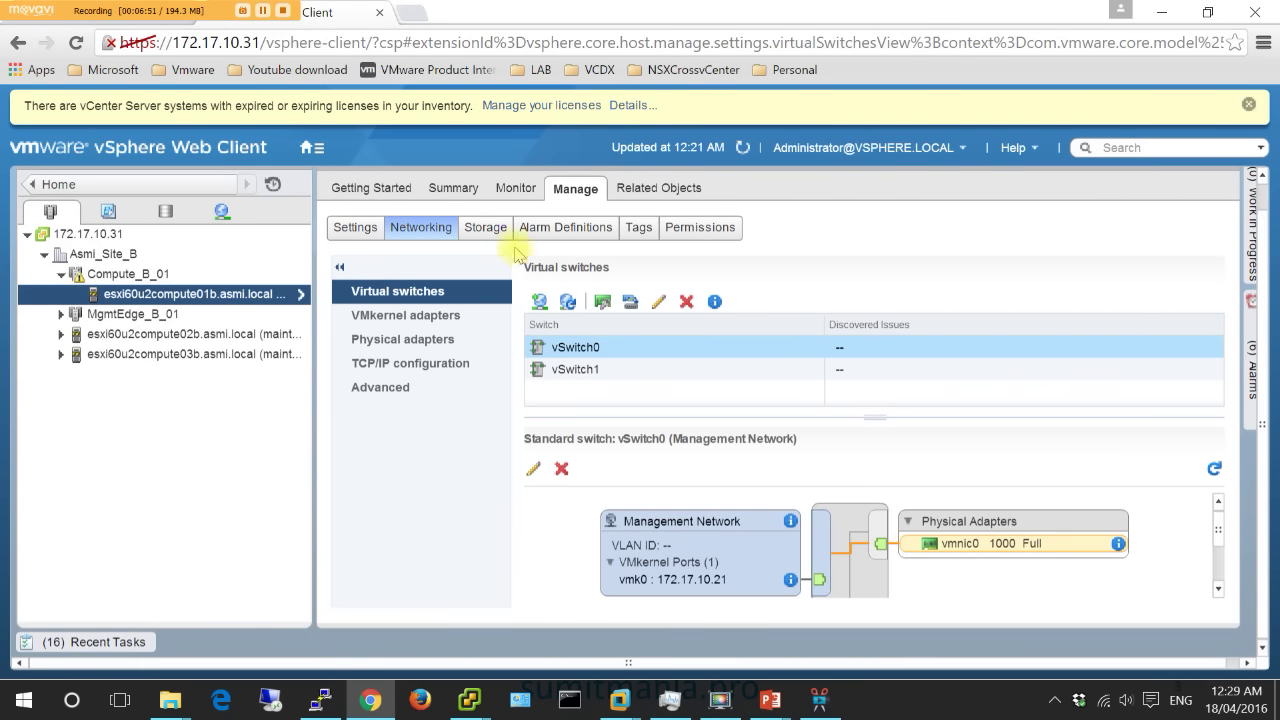
{"action": "mouse_move", "coordinate": [471, 700]}
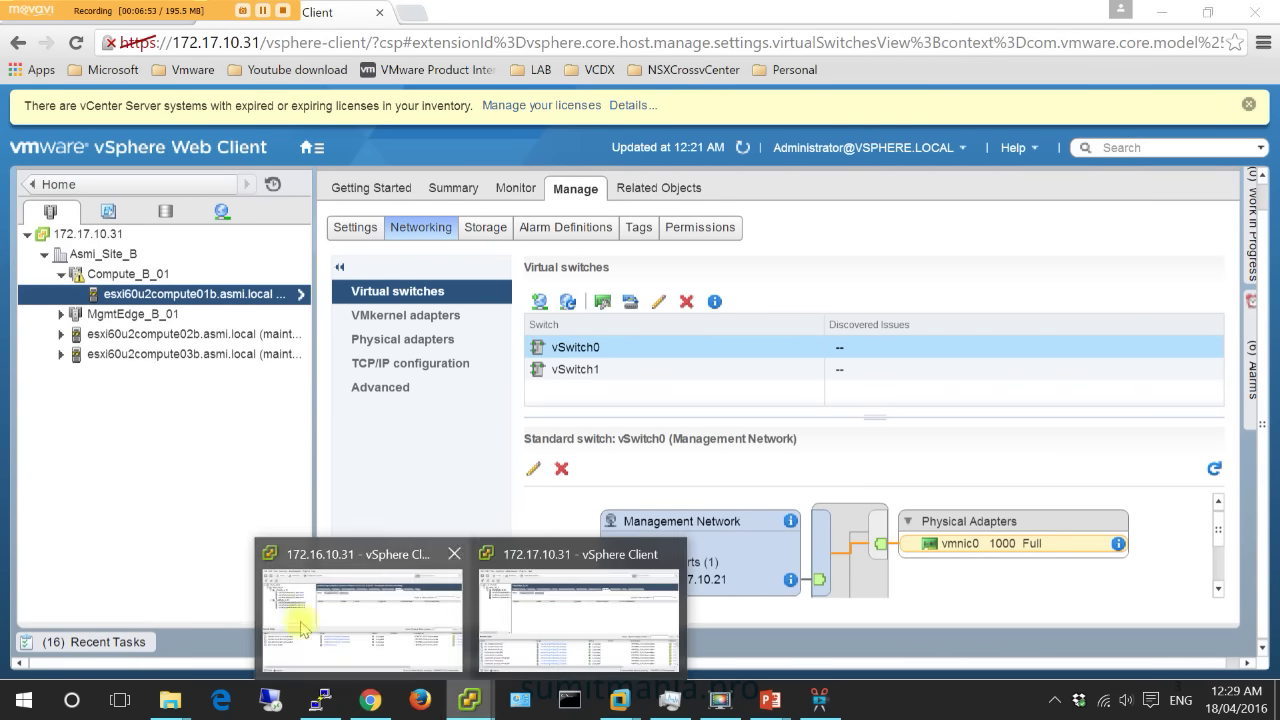
{"action": "left_click", "coordinate": [110, 642]}
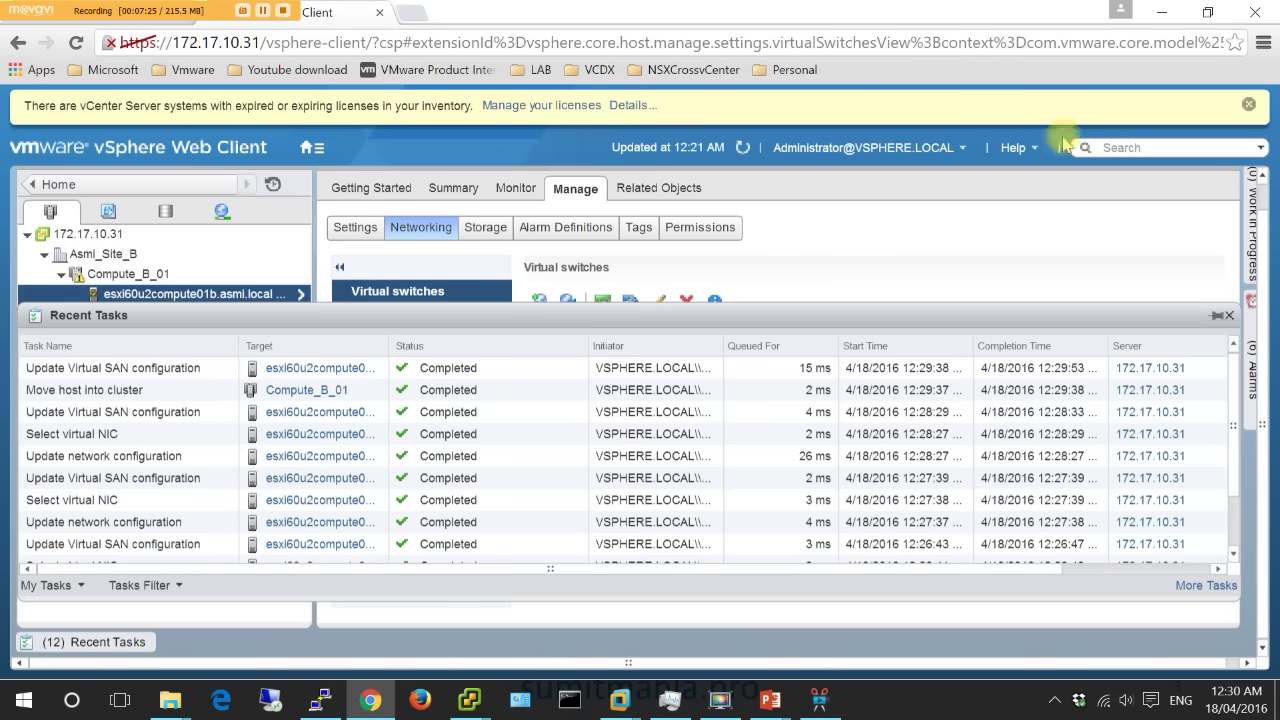
{"action": "left_click", "coordinate": [1230, 317]}
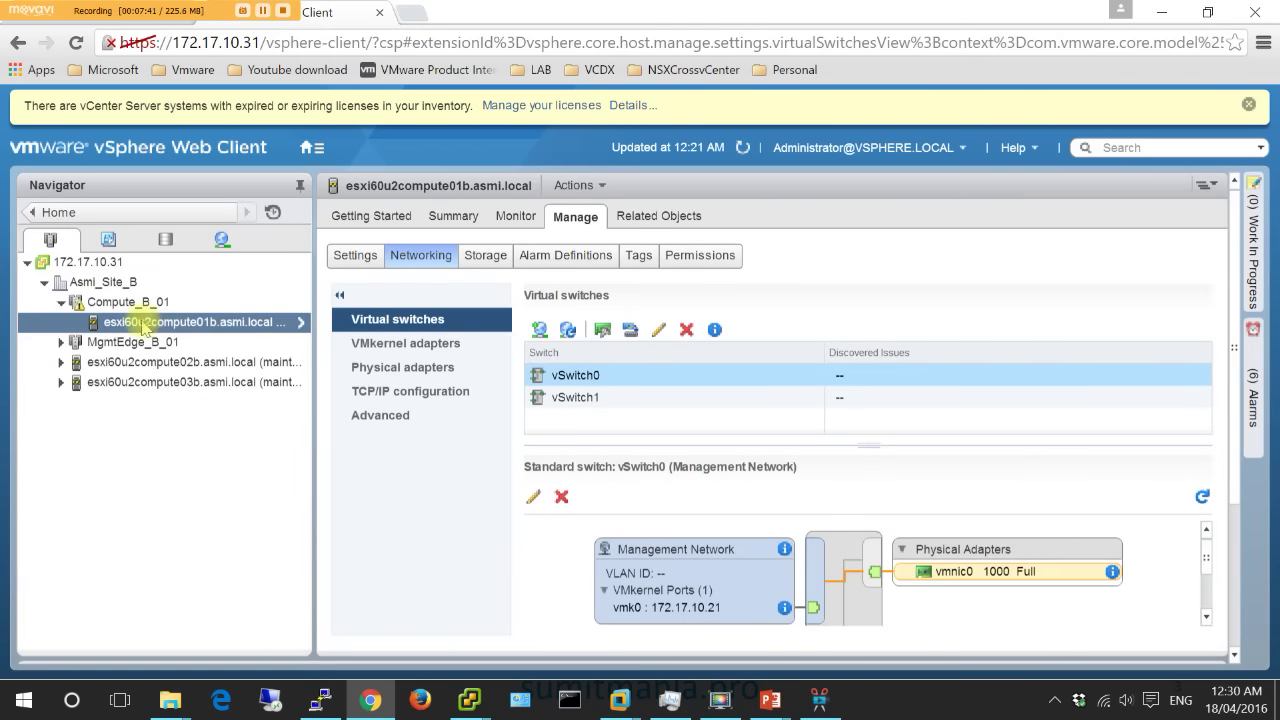
- Move hosts esxi60u2compute02b.asmi.local and esxi60u2compute03b.asmi.local into the Compute_B_01 cluster and check the recent tasks
{"action": "left_click", "coordinate": [157, 366]}
{"action": "left_click_drag", "start_coordinate": [157, 369], "coordinate": [142, 312]}
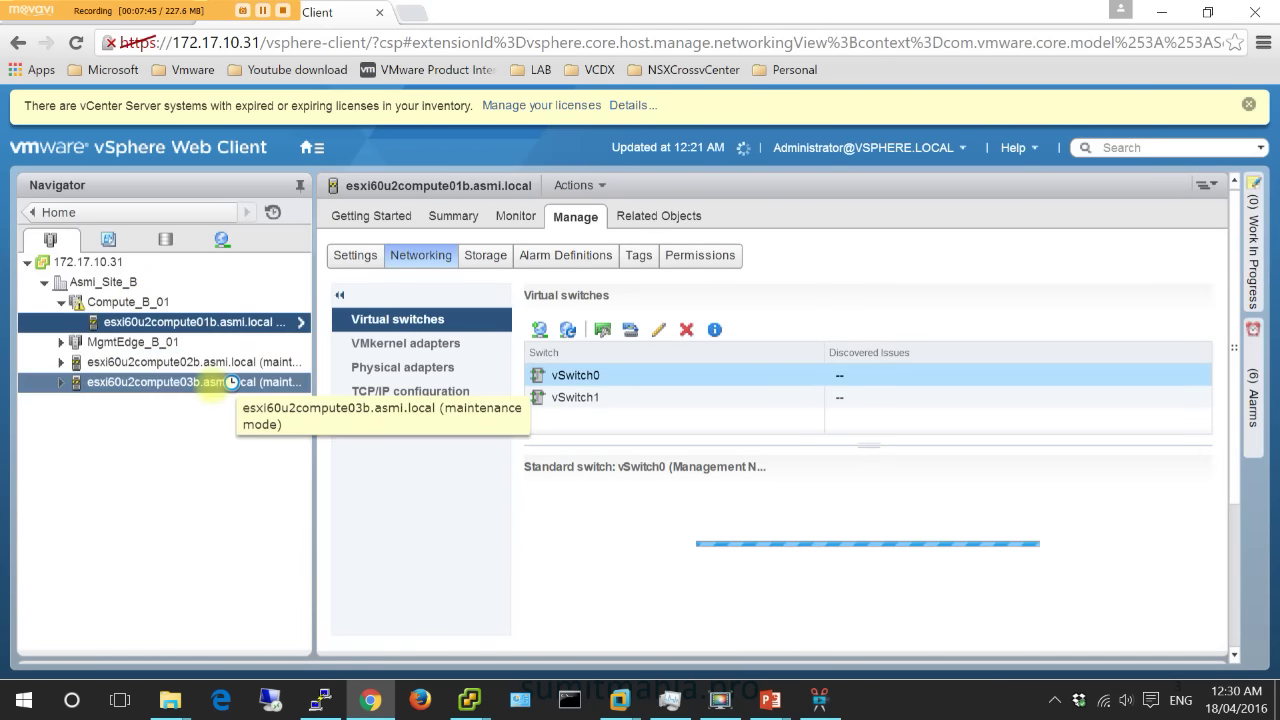
{"action": "left_click_drag", "start_coordinate": [185, 362], "coordinate": [142, 305]}
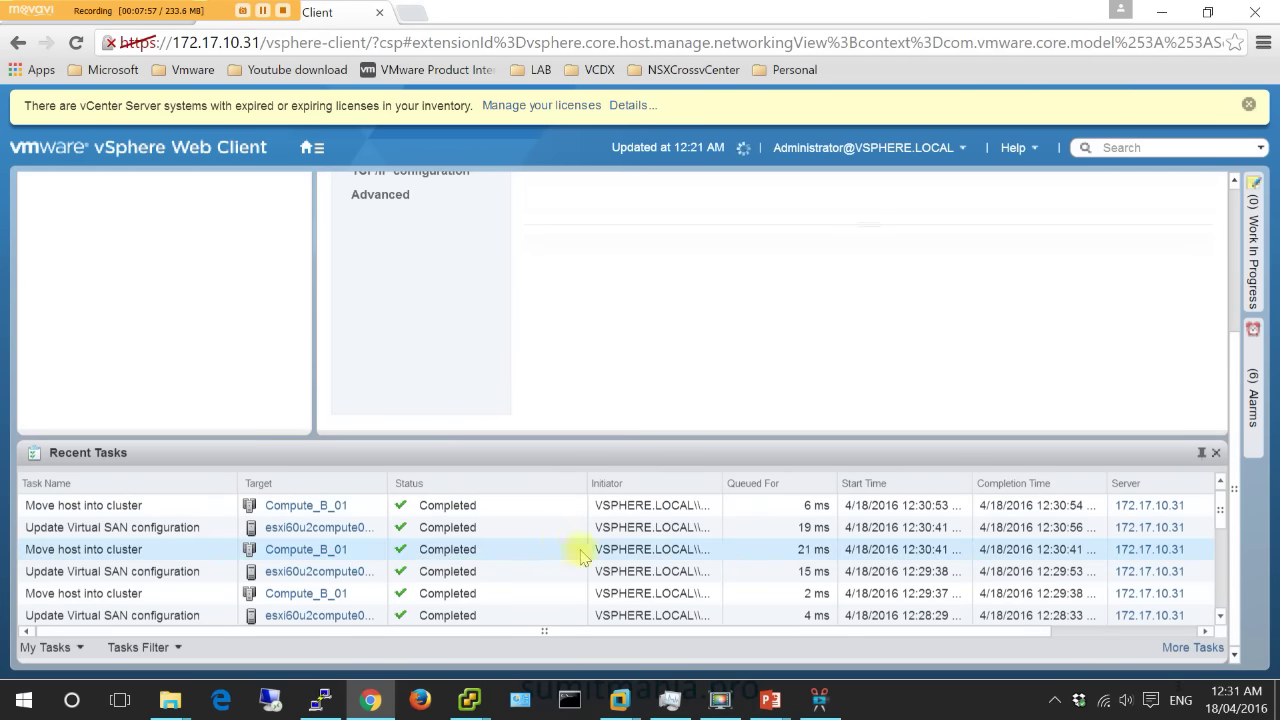
{"action": "scroll", "coordinate": [535, 535], "scroll_direction": "down", "scroll_amount": 2}
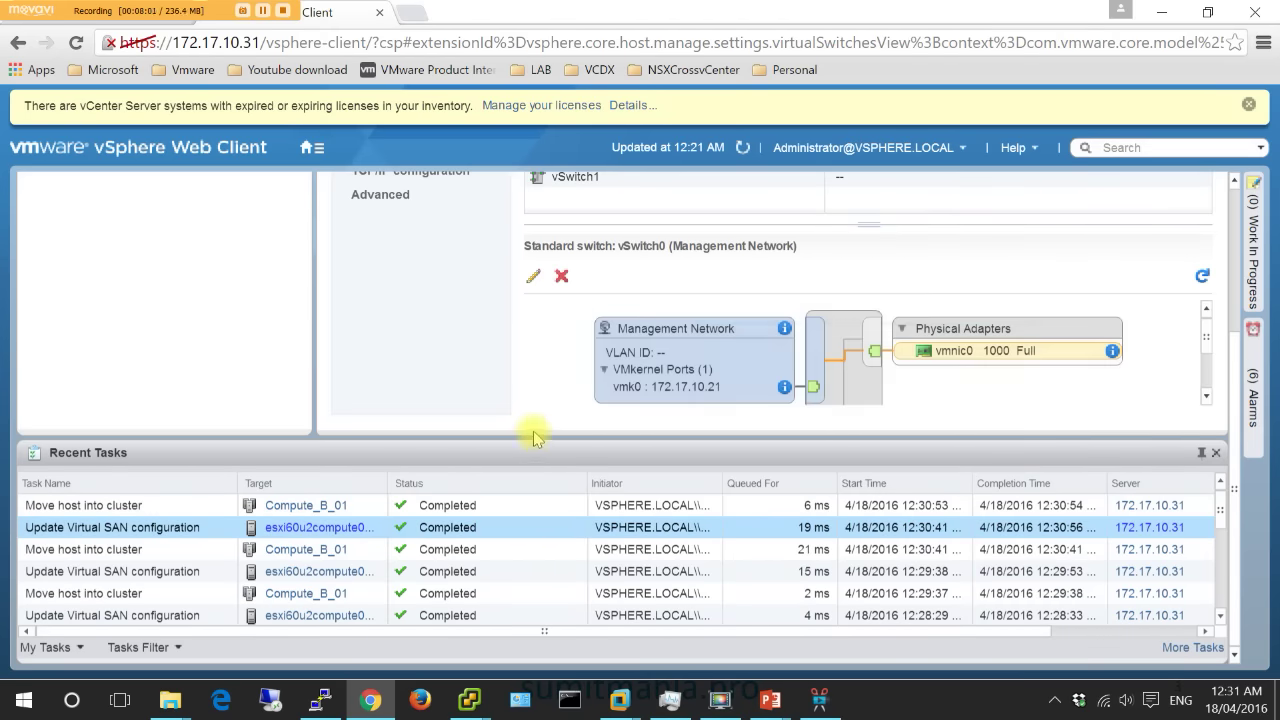
{"action": "left_click_drag", "start_coordinate": [537, 439], "coordinate": [551, 512]}
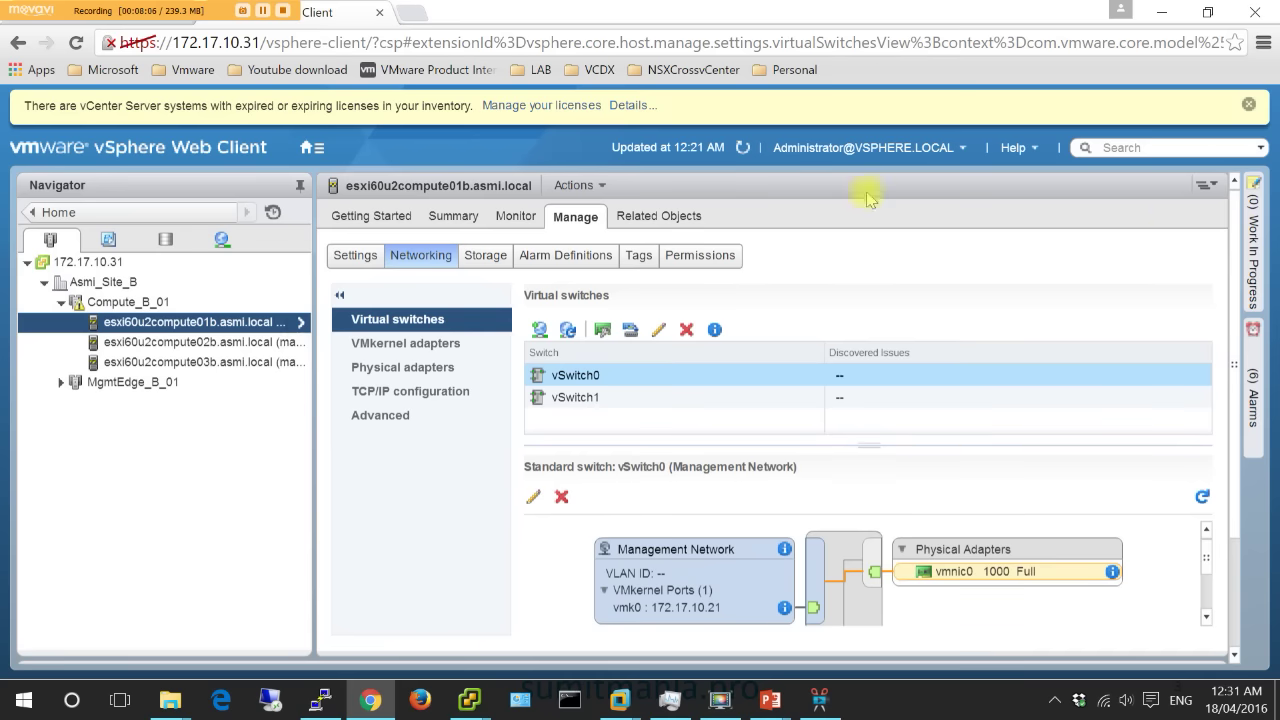
- Review the general, health and performance, and disk management settings of Virtual SAN on the Compute_B_01 cluster
{"action": "left_click", "coordinate": [311, 147]}
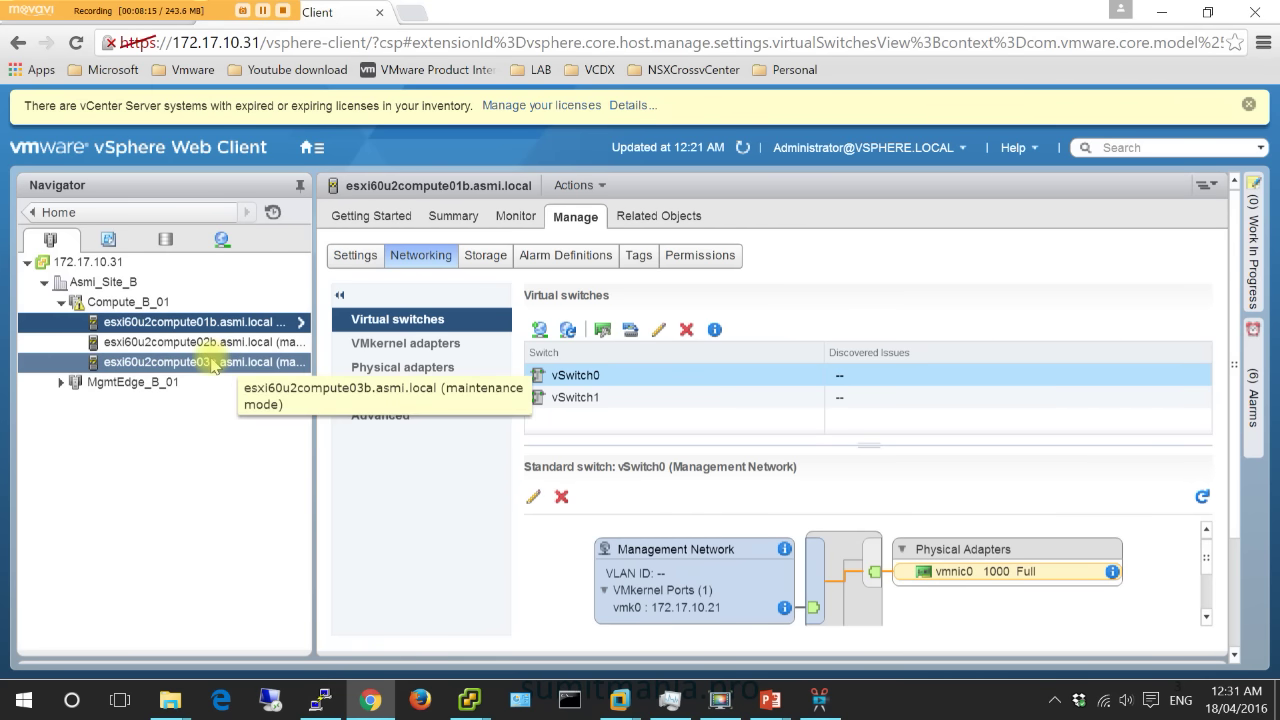
{"action": "left_click", "coordinate": [150, 302]}
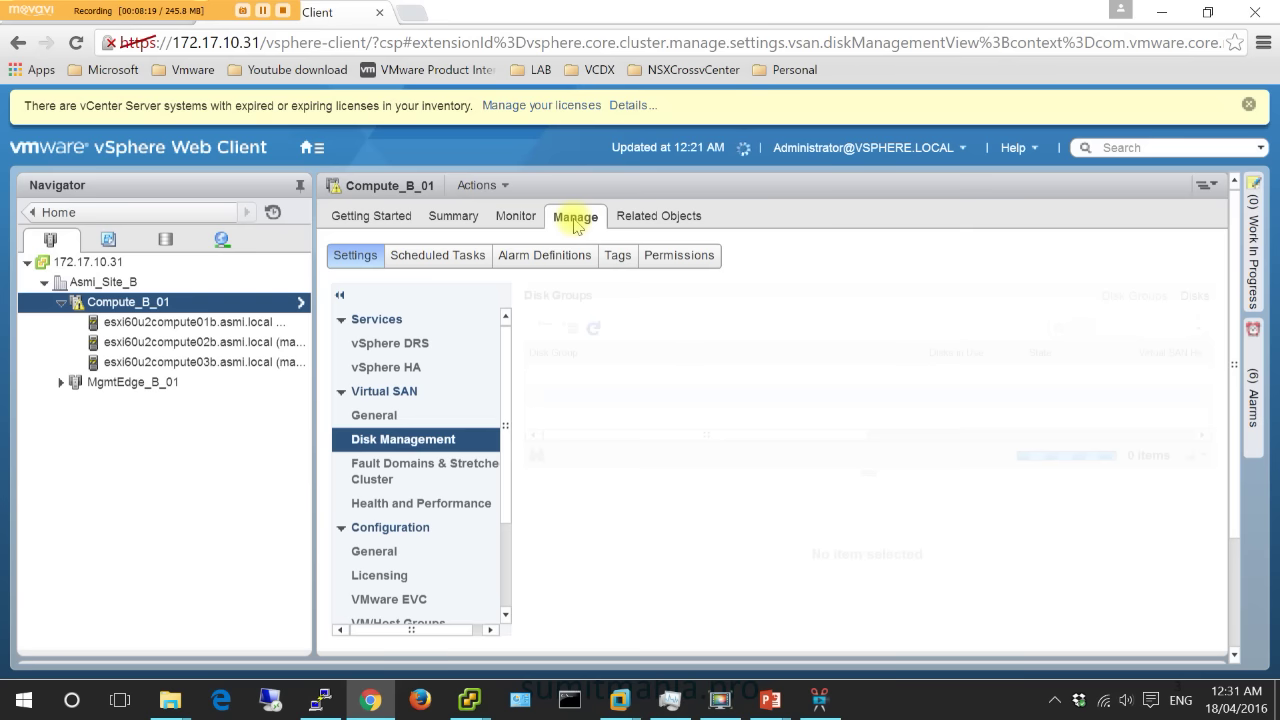
{"action": "left_click", "coordinate": [398, 414]}
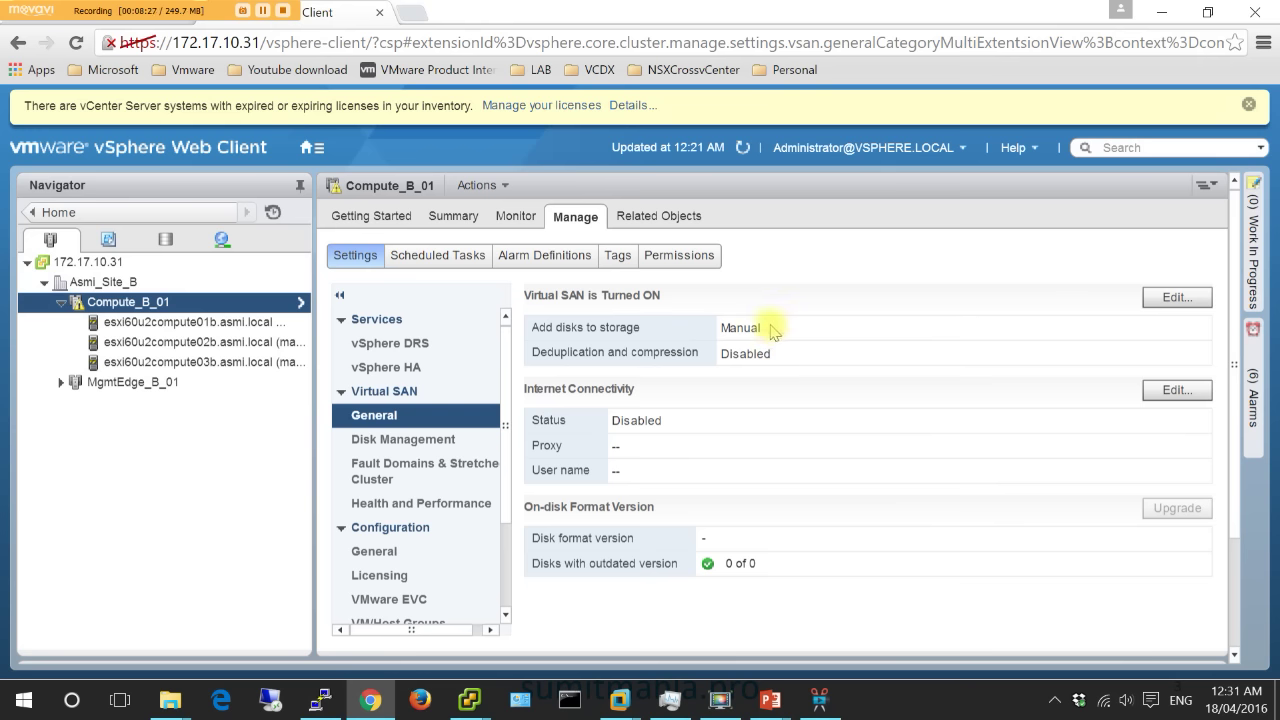
{"action": "left_click", "coordinate": [404, 440]}
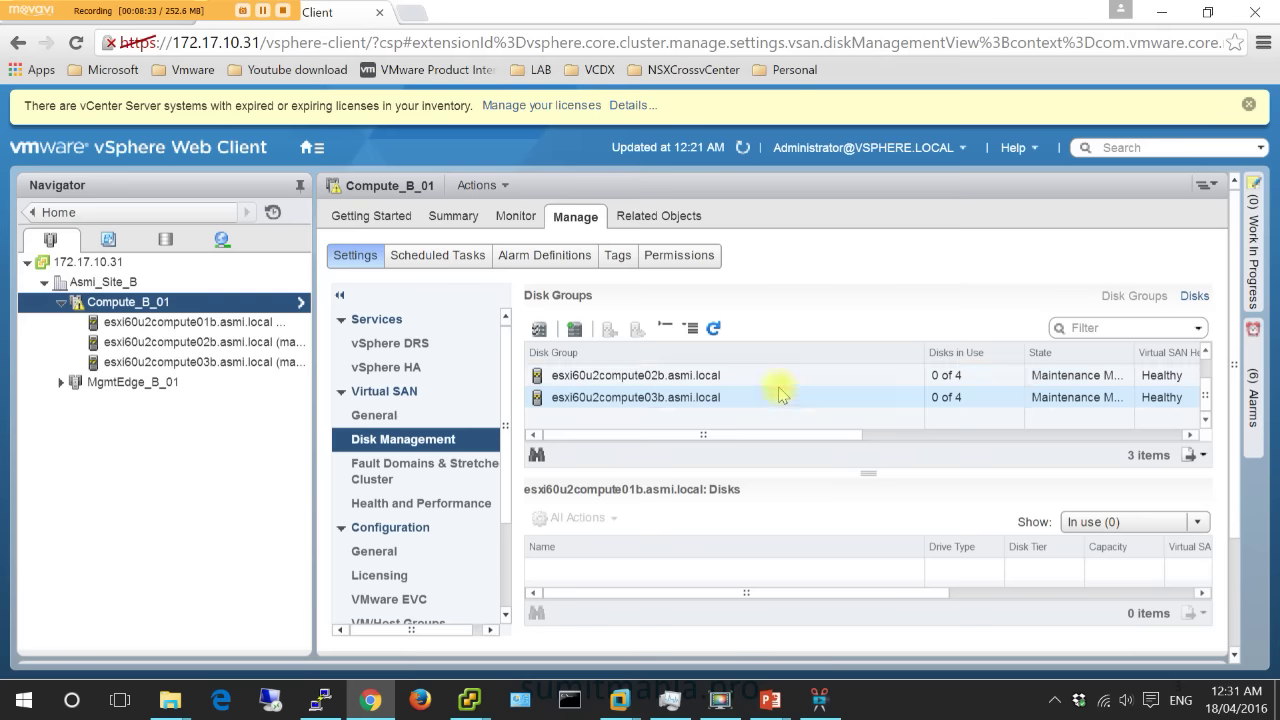
{"action": "left_click", "coordinate": [458, 504]}
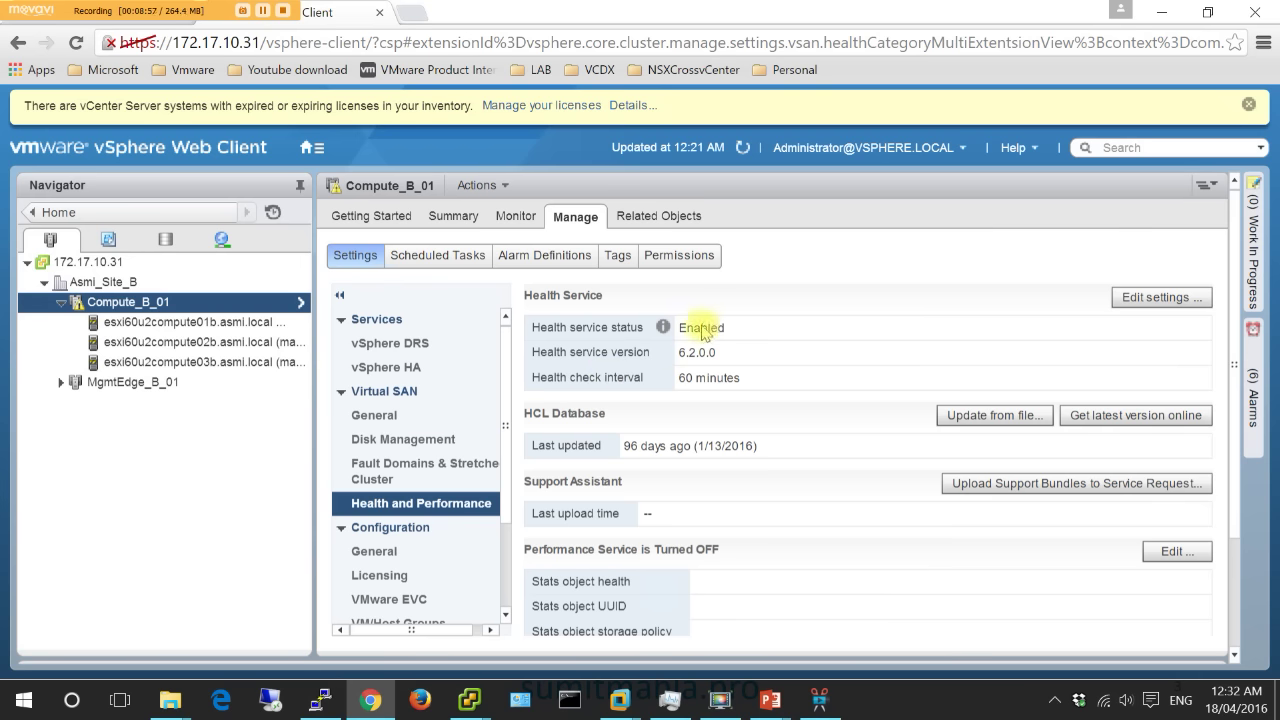
{"action": "left_click", "coordinate": [438, 439]}
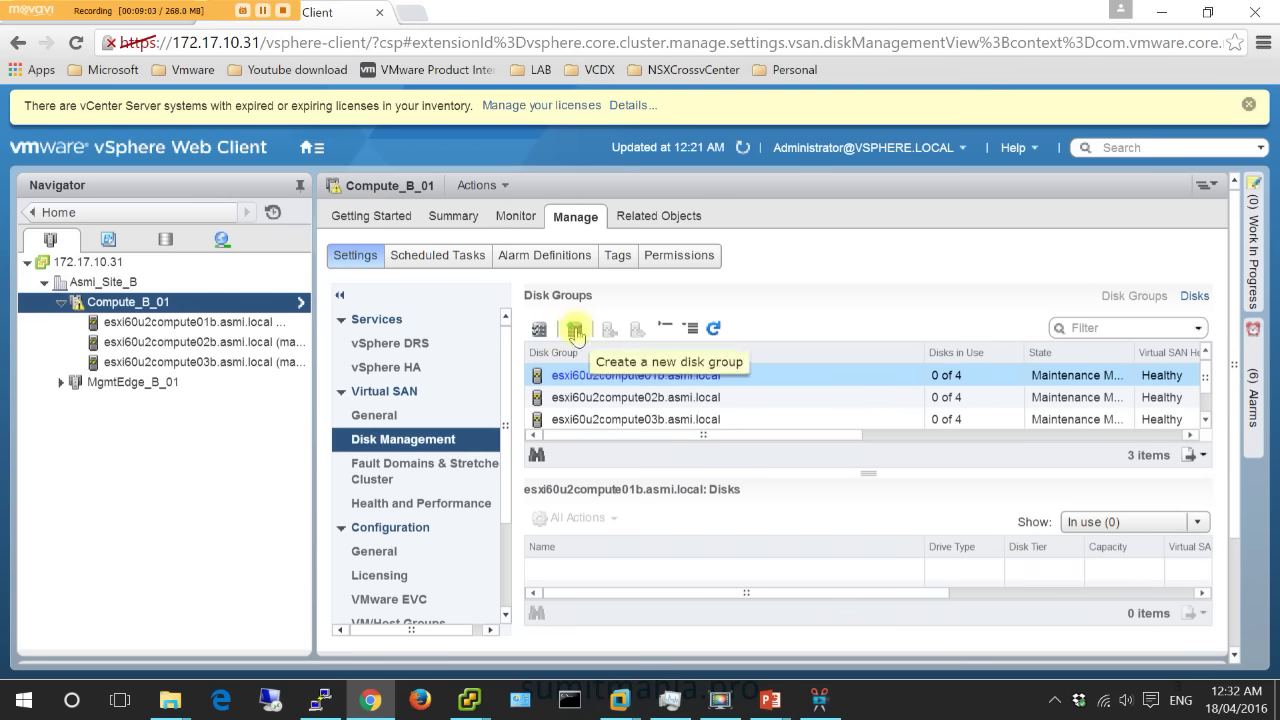
{"action": "left_click", "coordinate": [575, 330]}
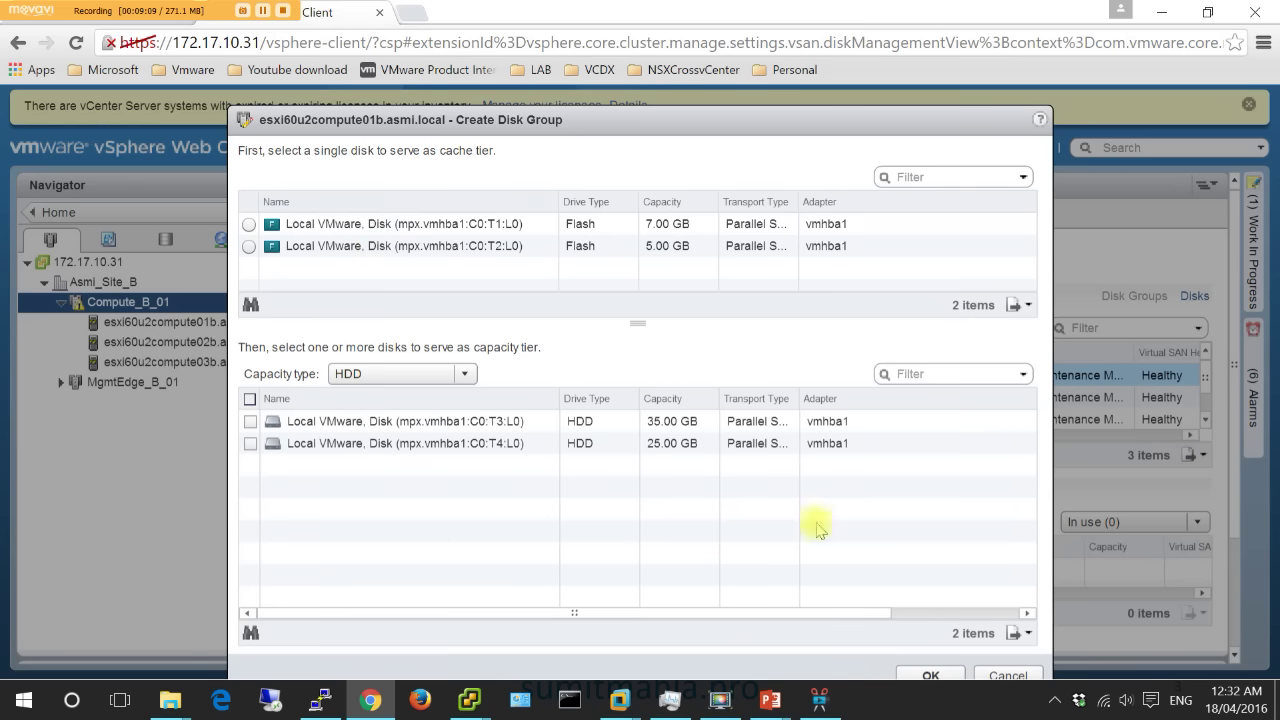
{"action": "left_click", "coordinate": [1007, 676]}
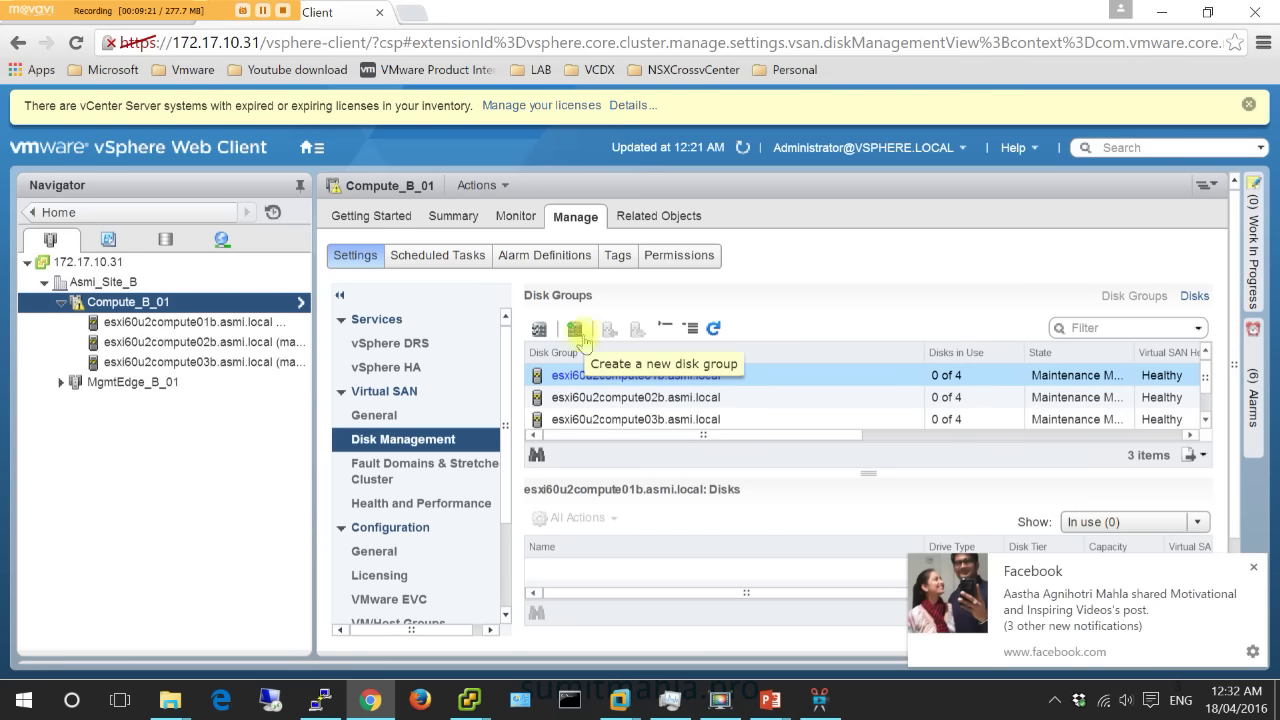
{"action": "left_click", "coordinate": [1253, 571]}
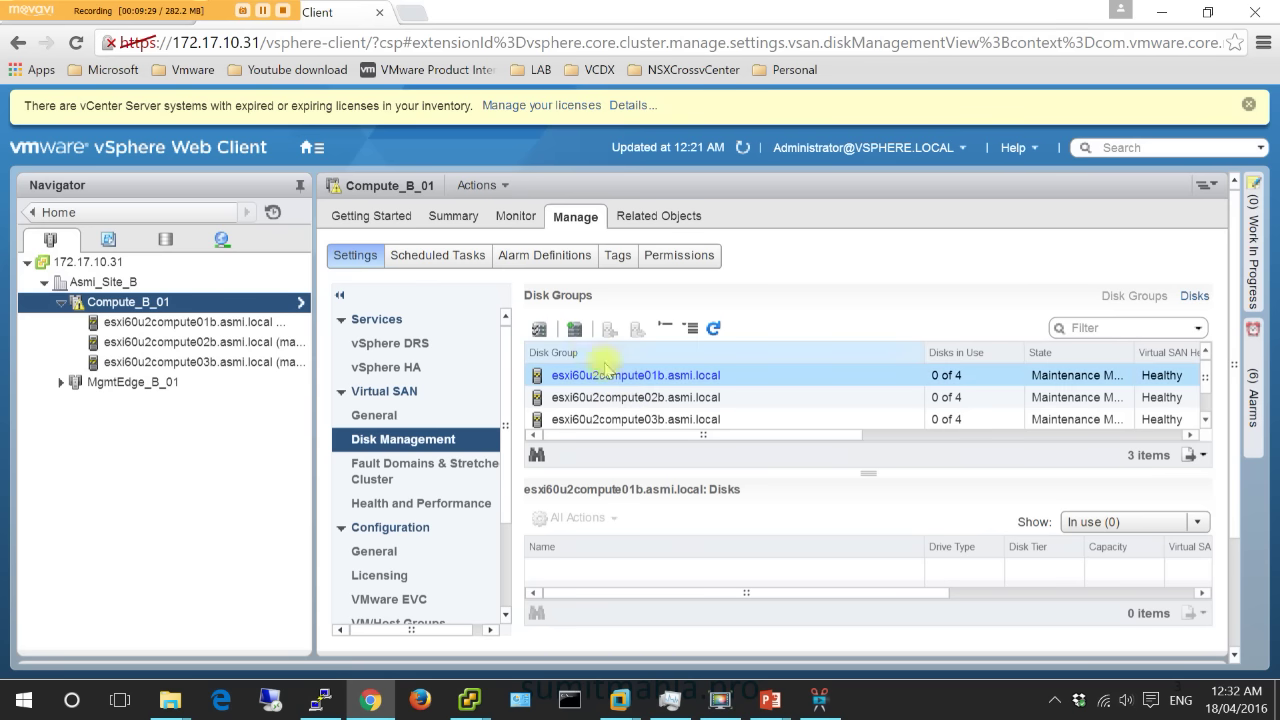
- Start claiming disks for Virtual SAN on Compute_B_01, grouping the disks by host and back by disk model/size
{"action": "left_click", "coordinate": [538, 331]}
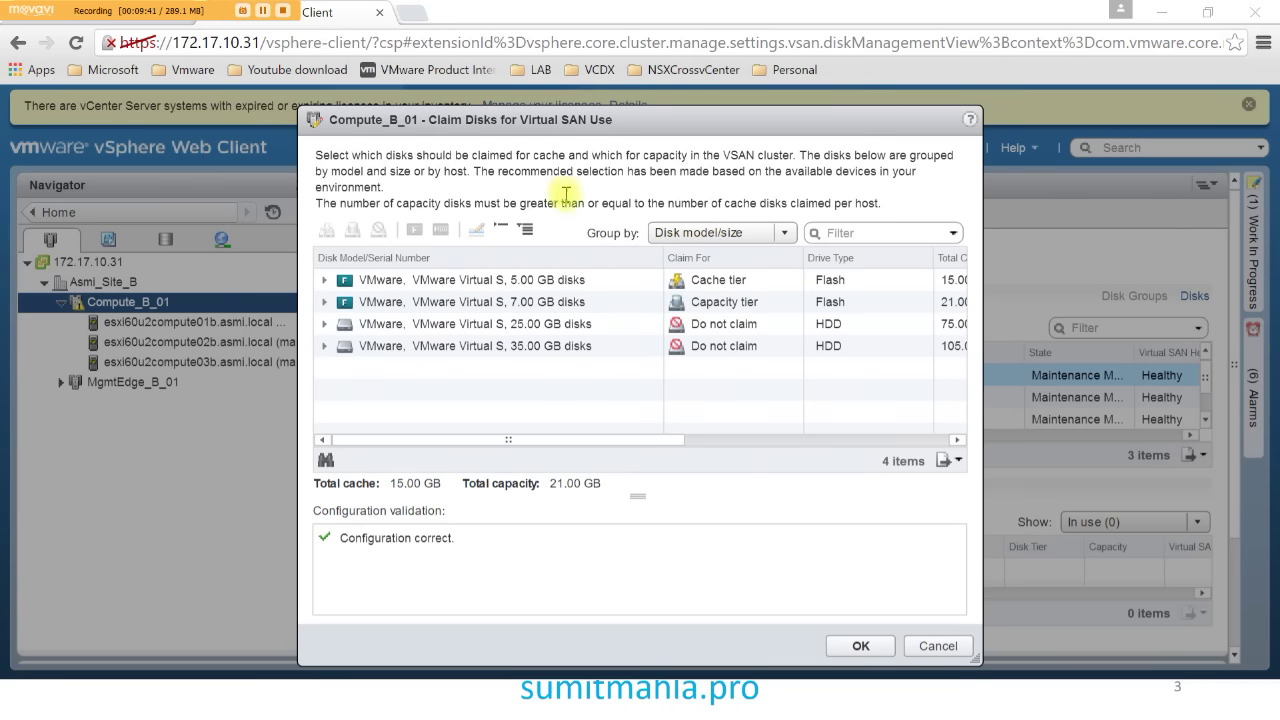
{"action": "left_click", "coordinate": [735, 232]}
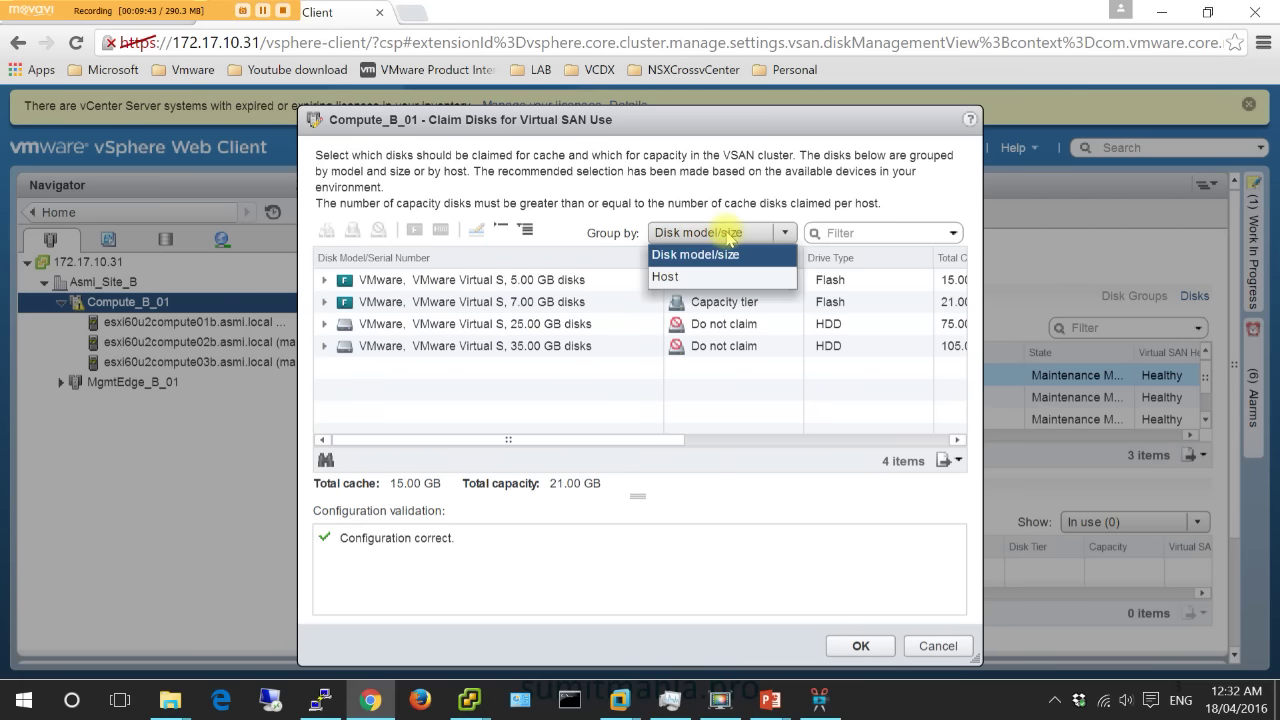
{"action": "left_click", "coordinate": [736, 278]}
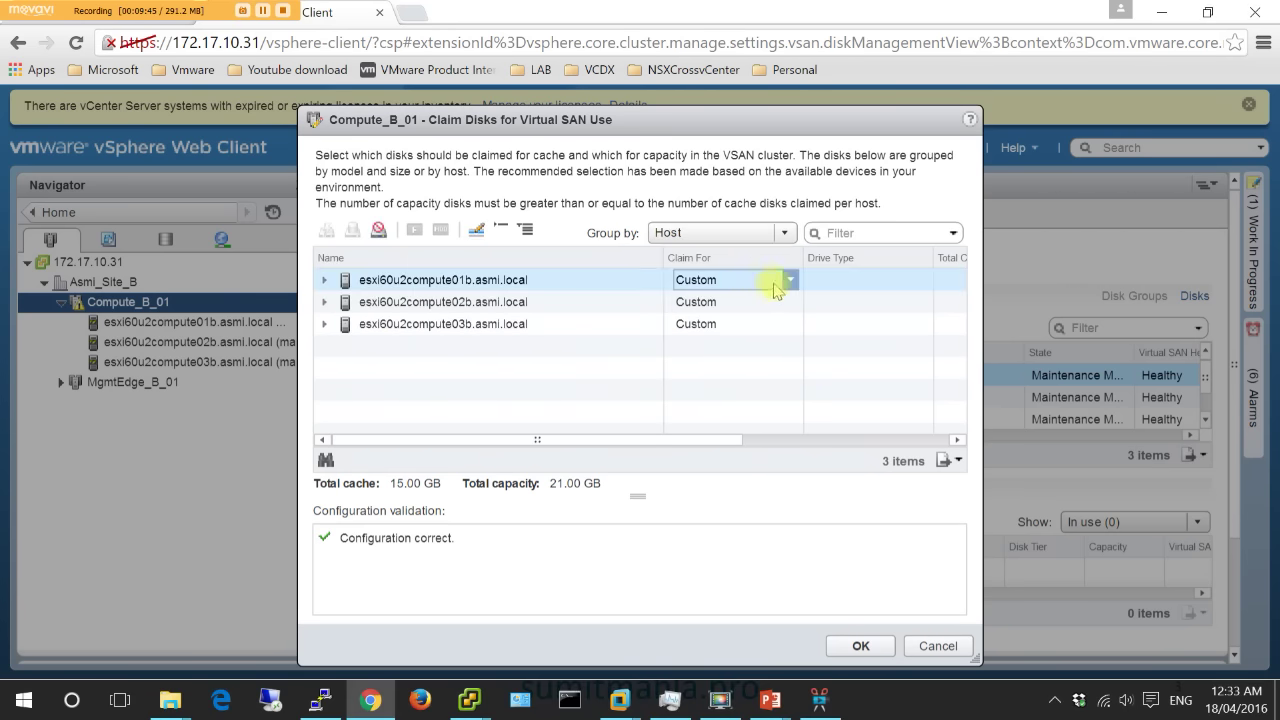
{"action": "left_click", "coordinate": [782, 232]}
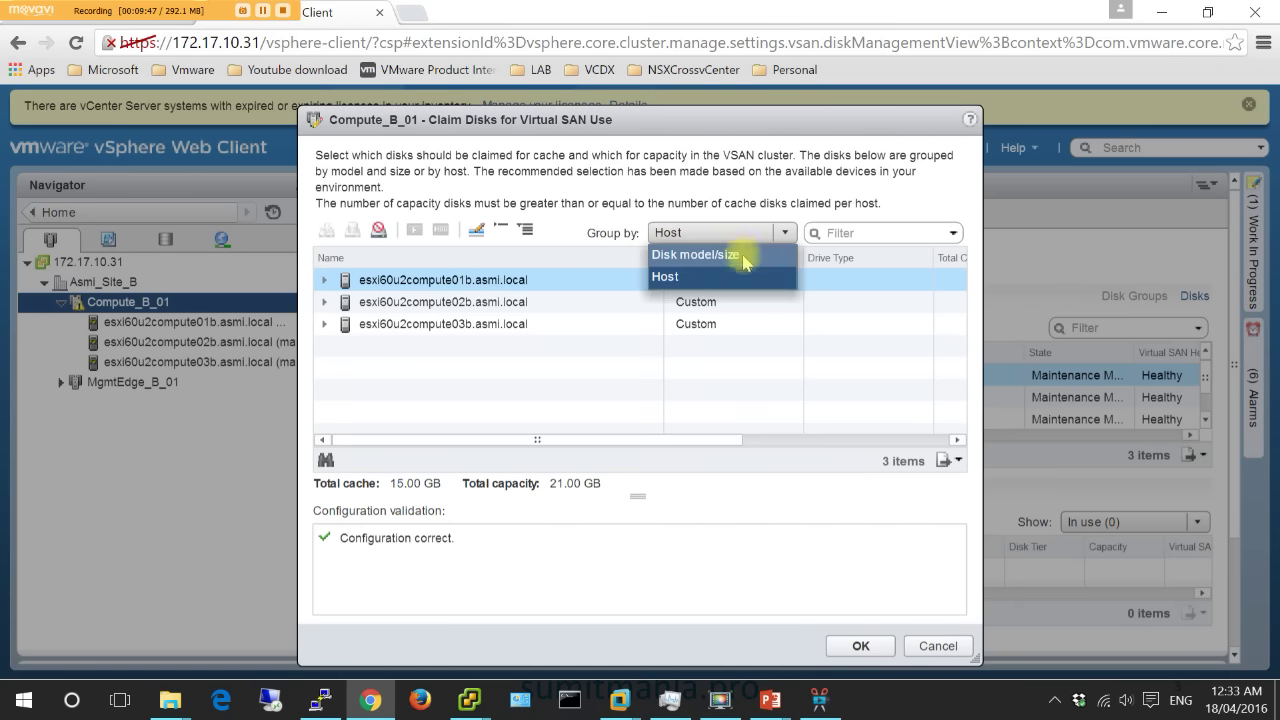
{"action": "left_click", "coordinate": [745, 258]}
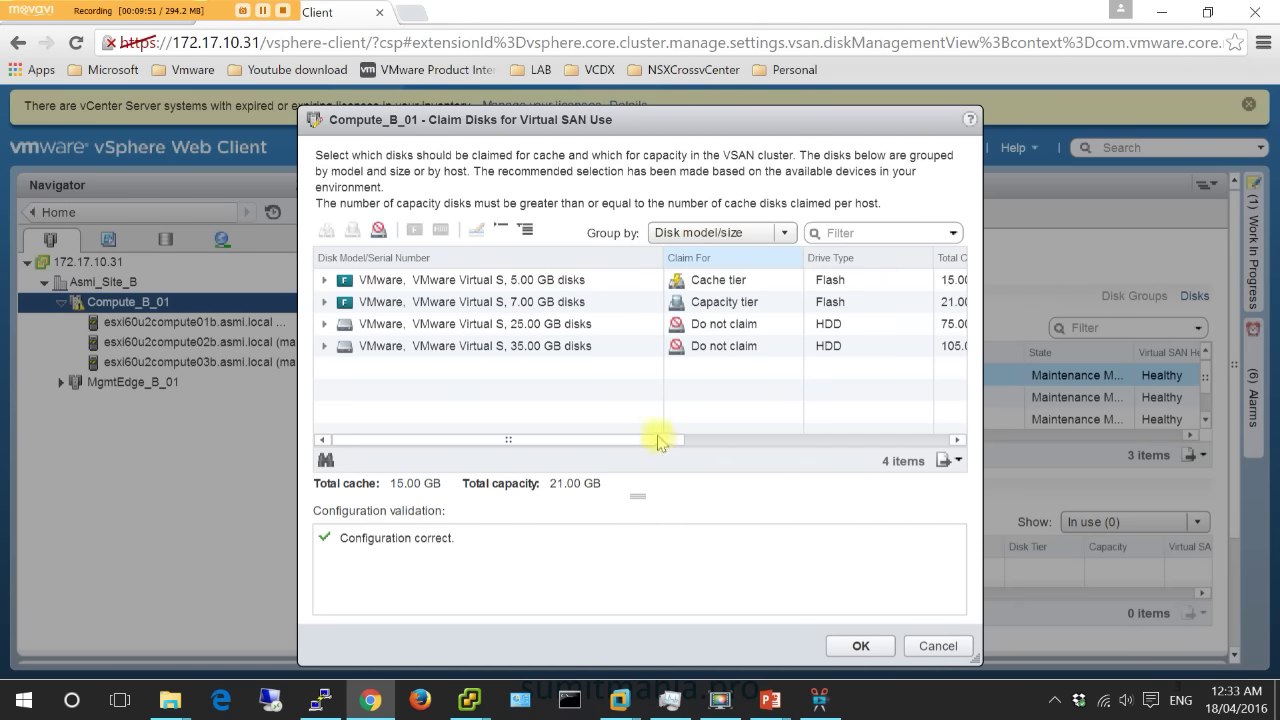
- Set the 5.00 GB flash disks to Do not claim and claim the 7.00 GB flash disks for the cache tier
{"action": "left_click", "coordinate": [566, 300]}
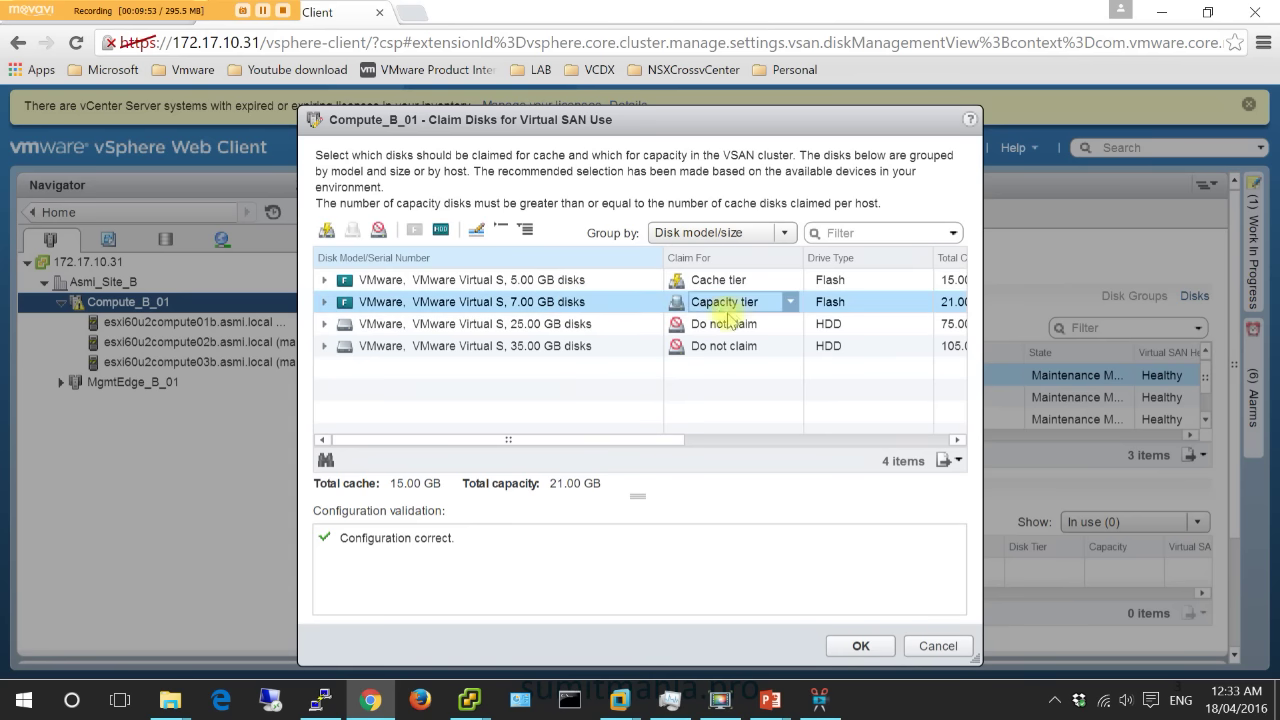
{"action": "left_click", "coordinate": [771, 279]}
{"action": "left_click", "coordinate": [790, 280]}
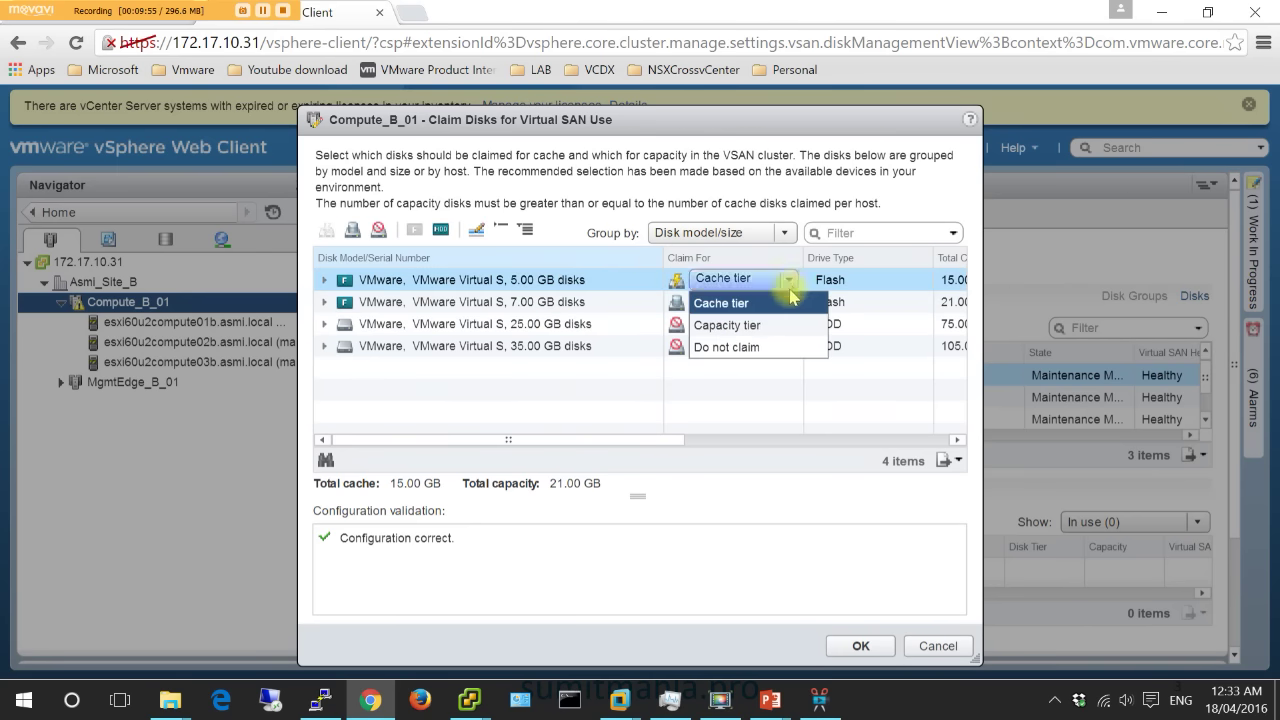
{"action": "left_click", "coordinate": [745, 347]}
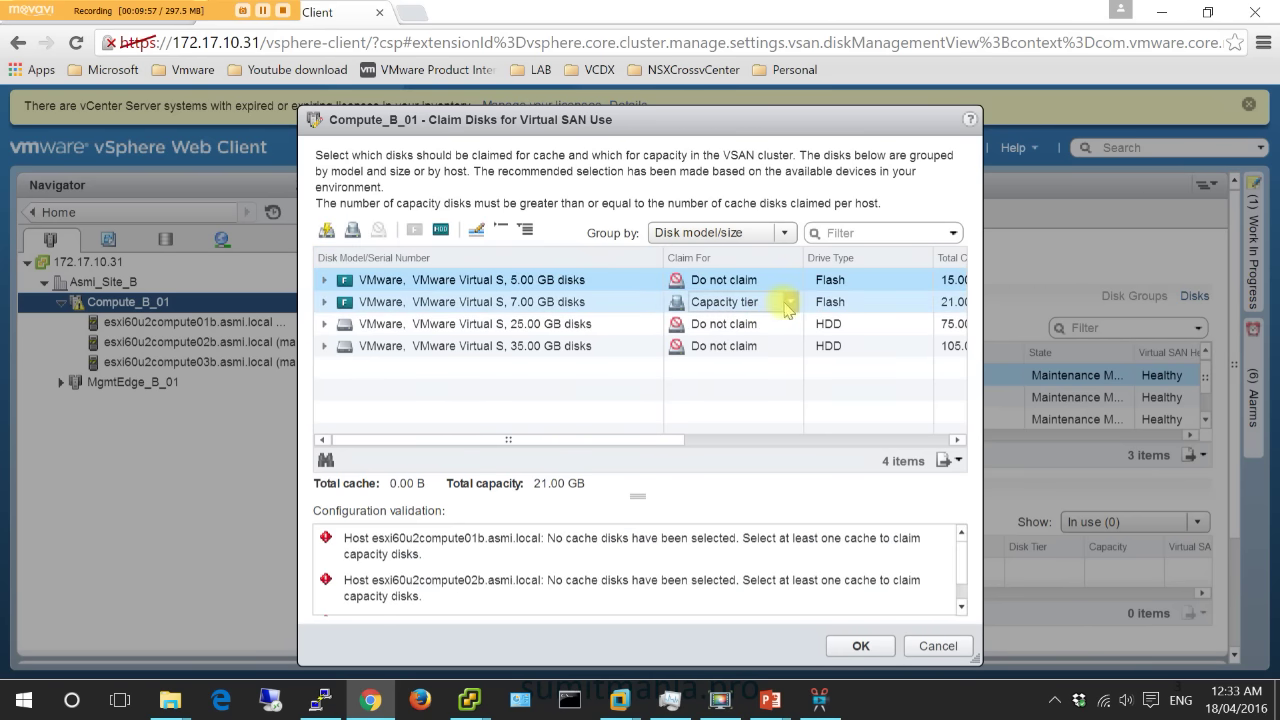
{"action": "left_click", "coordinate": [790, 303]}
{"action": "left_click", "coordinate": [791, 302]}
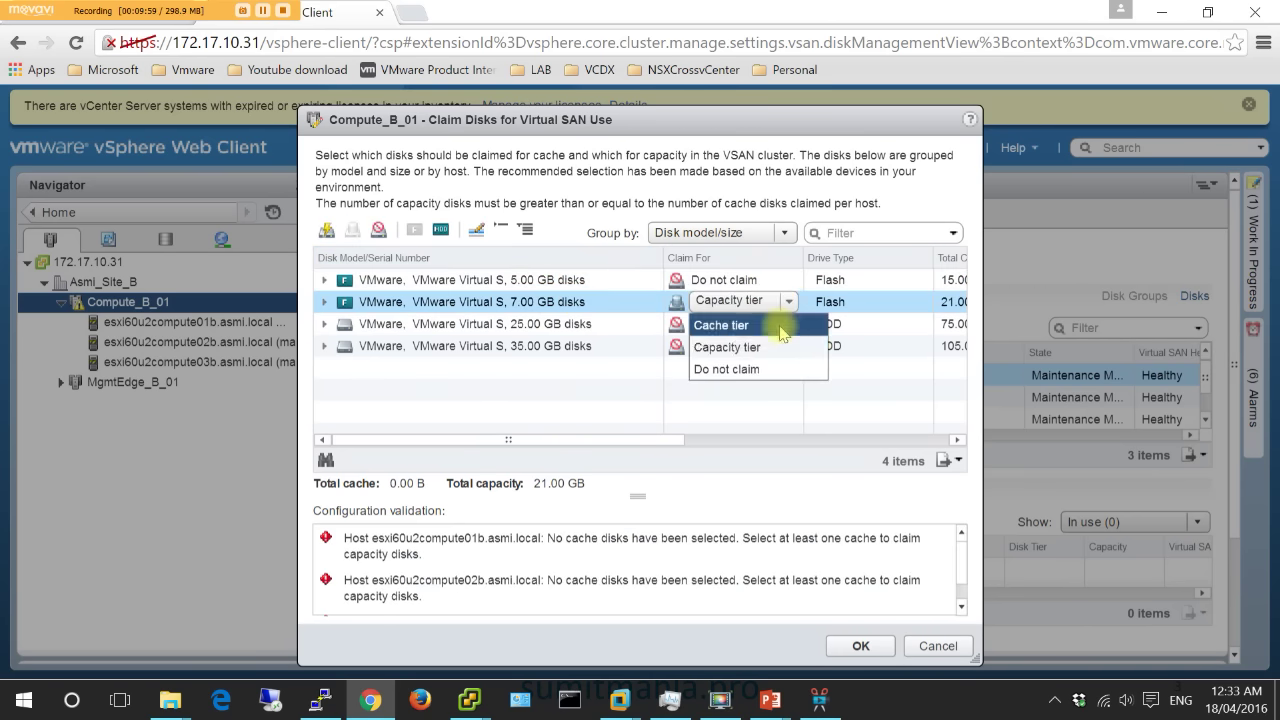
{"action": "left_click", "coordinate": [785, 324]}
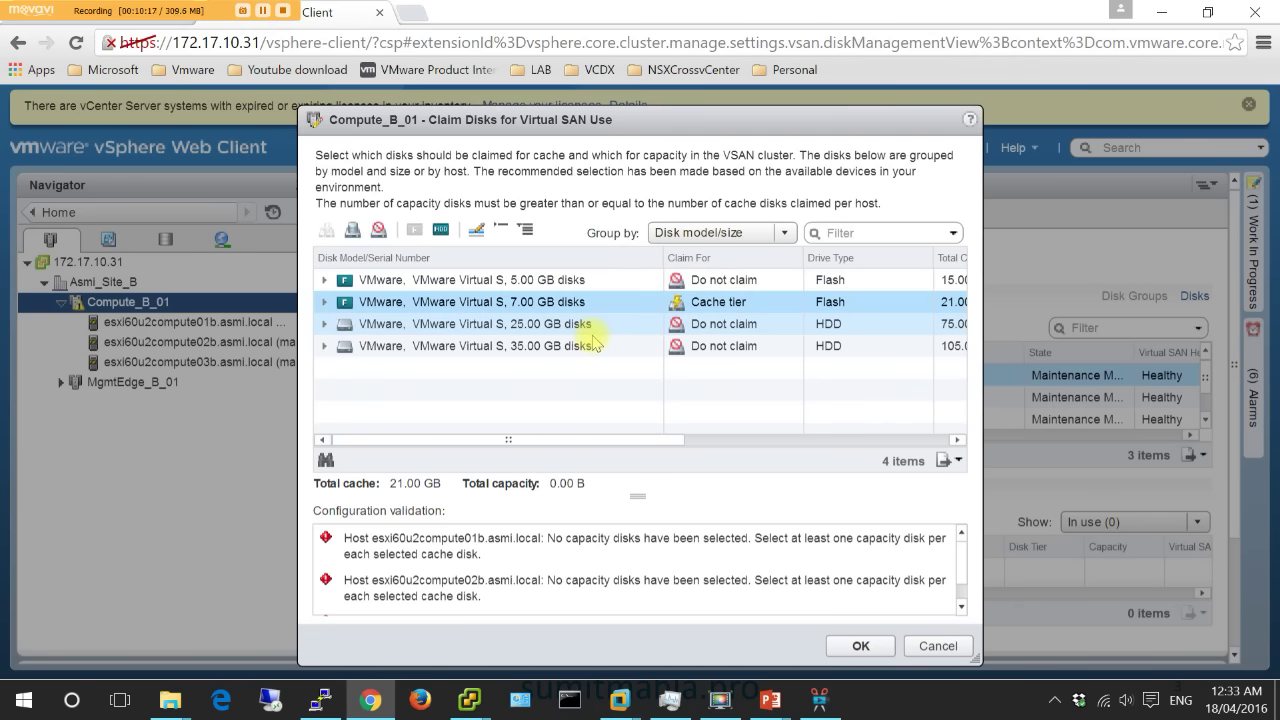
- Claim the 25.00 GB HDD disks for the capacity tier
{"action": "left_click", "coordinate": [795, 325]}
{"action": "left_click", "coordinate": [793, 325]}
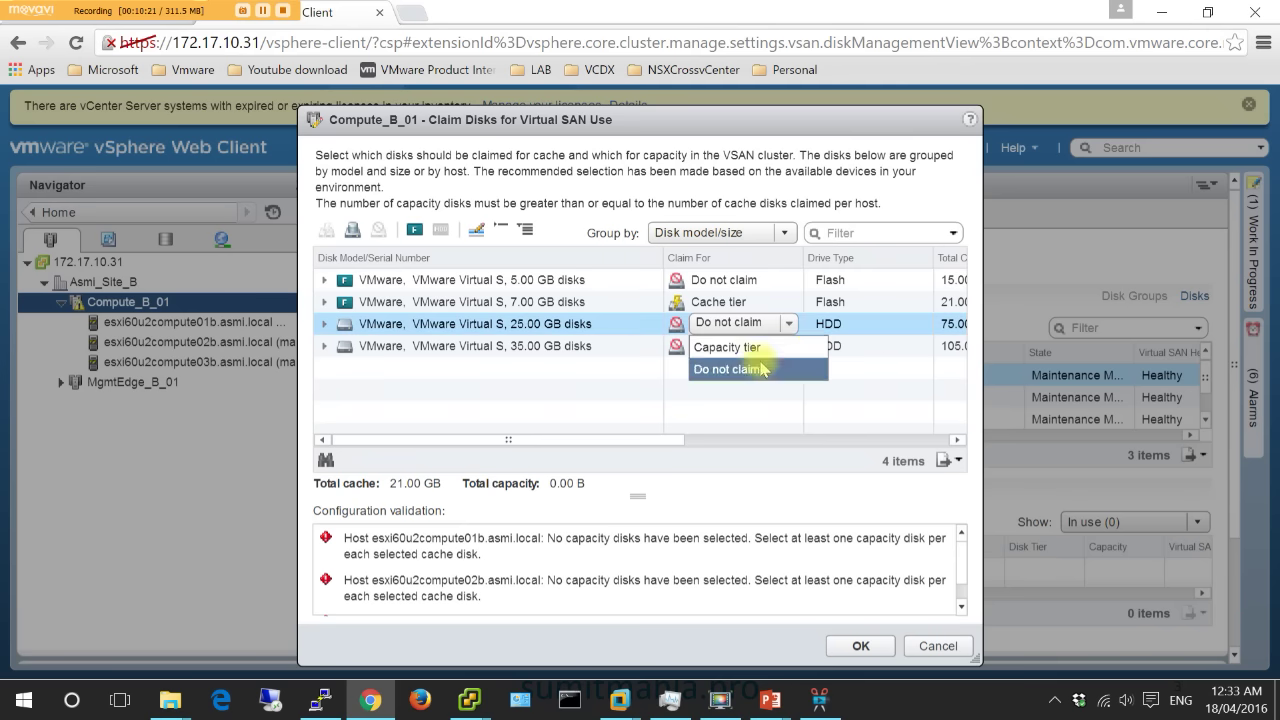
{"action": "left_click", "coordinate": [727, 346]}
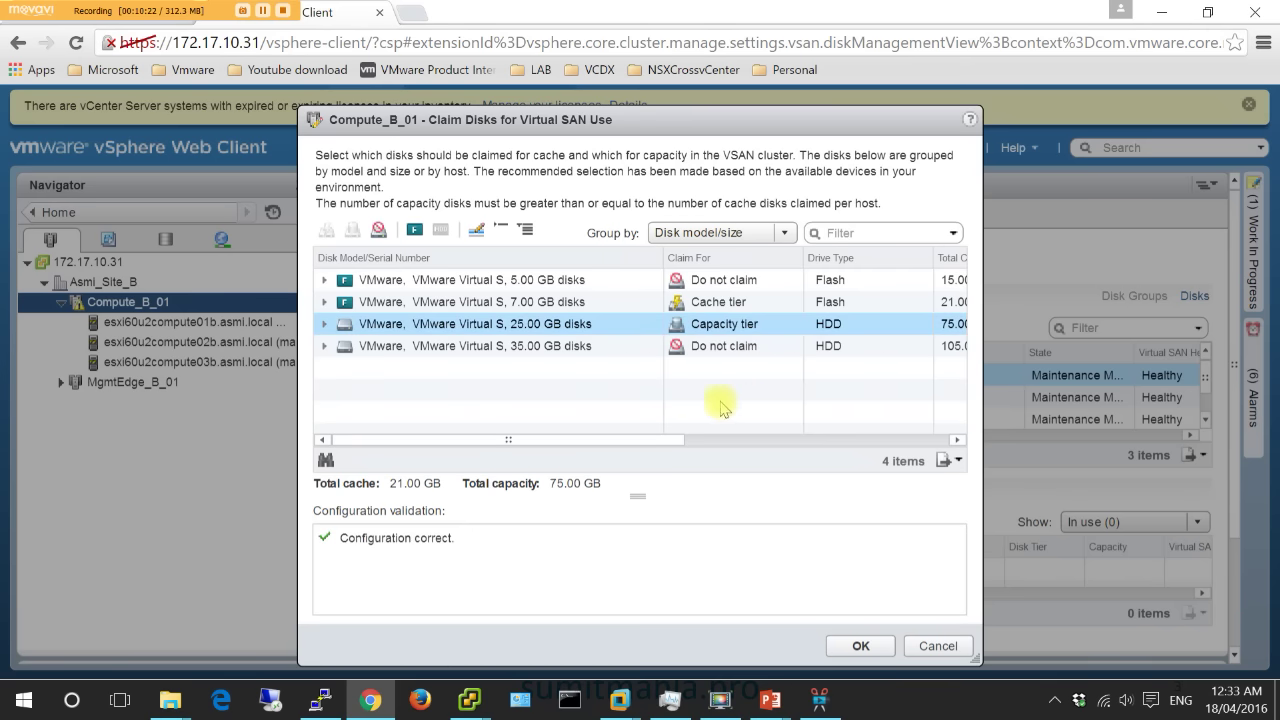
- Set the 25.00 GB HDD disks to Do not claim and claim the 35.00 GB HDD disks for the capacity tier
{"action": "left_click", "coordinate": [795, 326]}
{"action": "left_click", "coordinate": [790, 323]}
{"action": "left_click", "coordinate": [789, 324]}
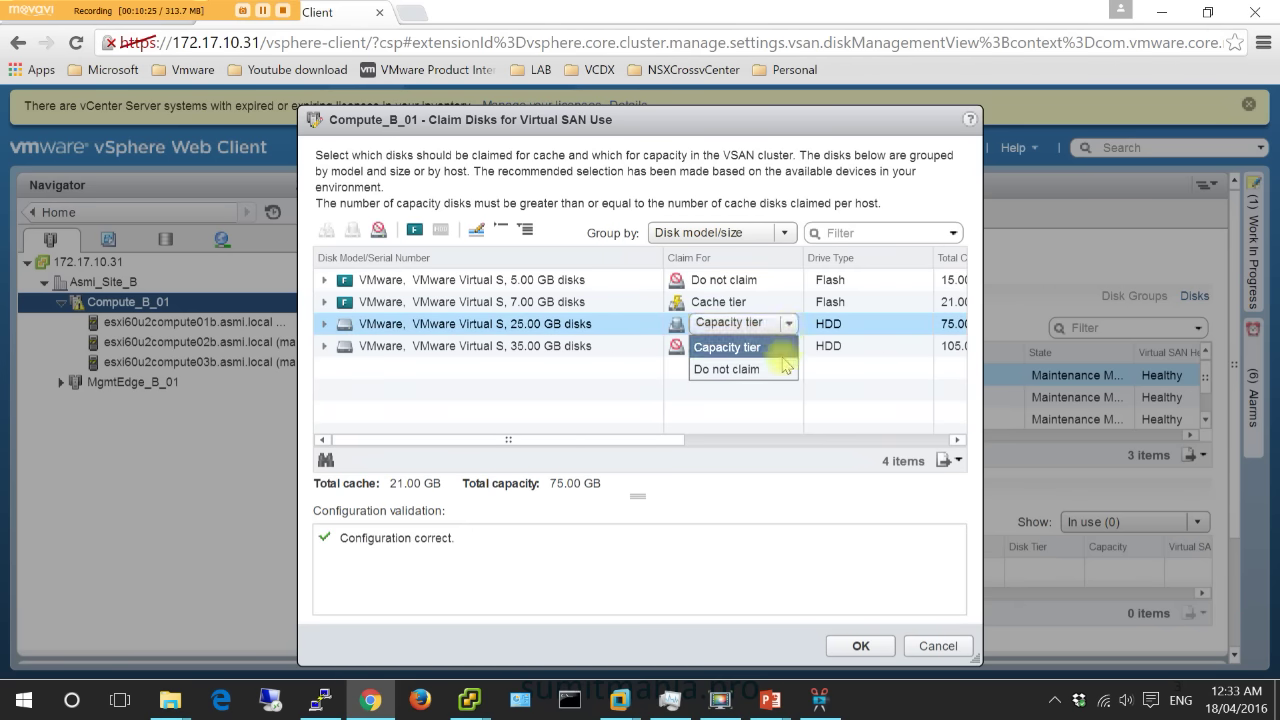
{"action": "left_click", "coordinate": [779, 371]}
{"action": "left_click", "coordinate": [796, 347]}
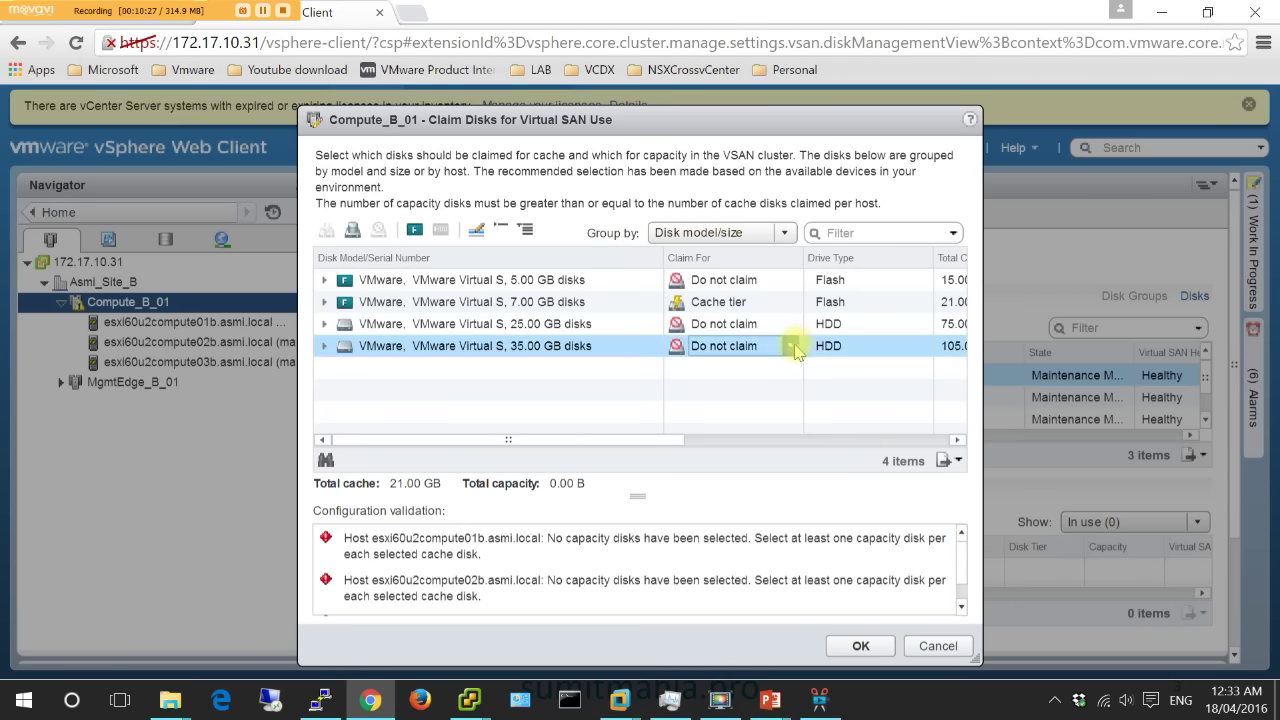
{"action": "left_click", "coordinate": [790, 347]}
{"action": "left_click", "coordinate": [781, 372]}
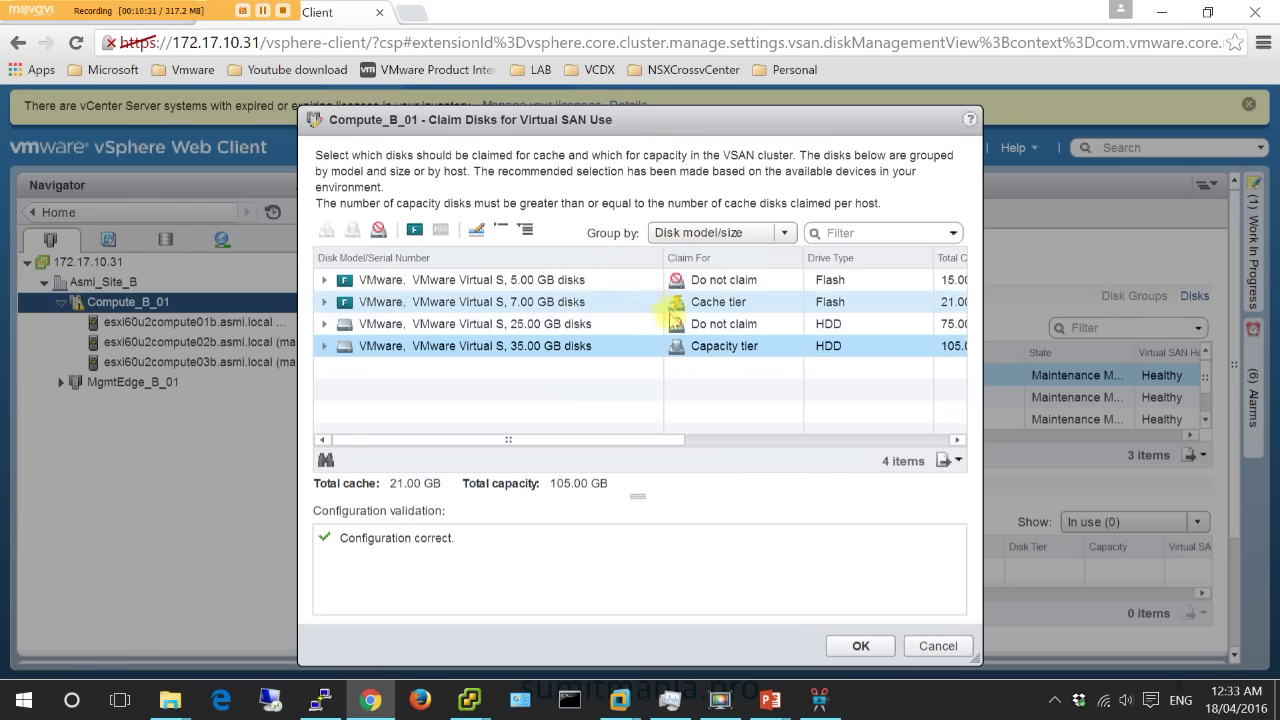
- Group the disks by host, check each host's cache and capacity assignments, and apply the disk claims to Compute_B_01
{"action": "left_click", "coordinate": [765, 238]}
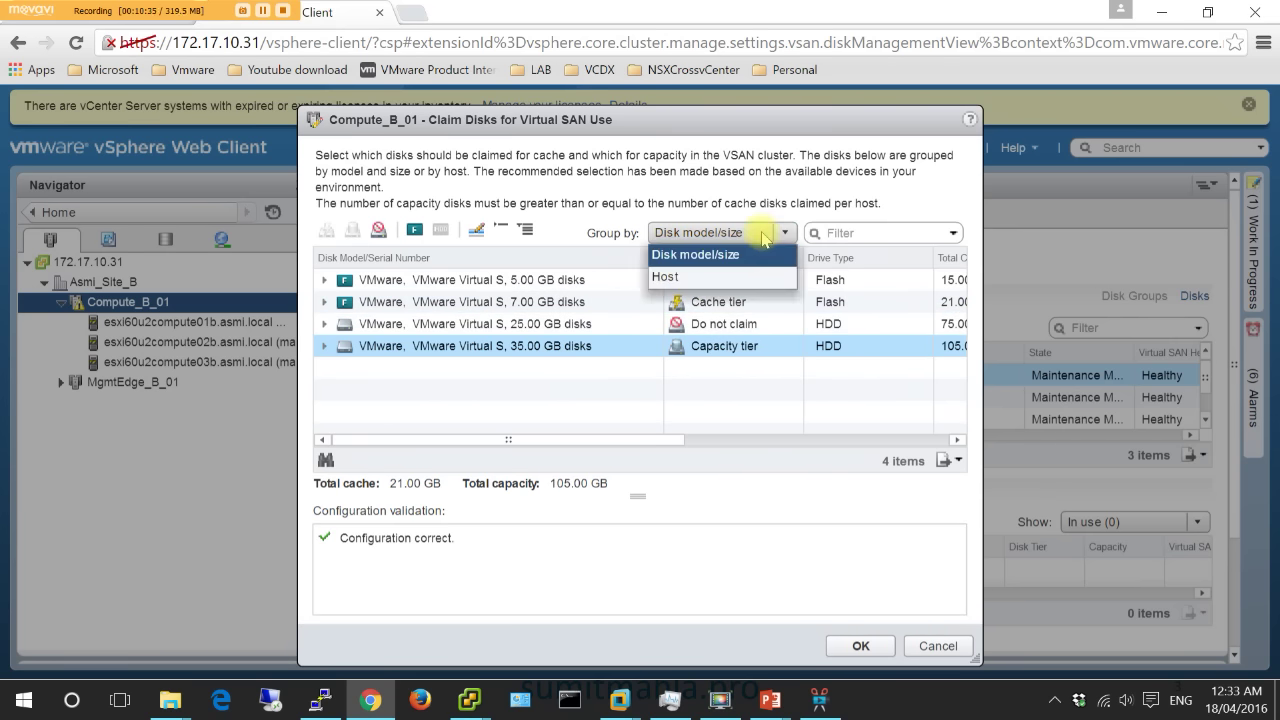
{"action": "left_click", "coordinate": [722, 277]}
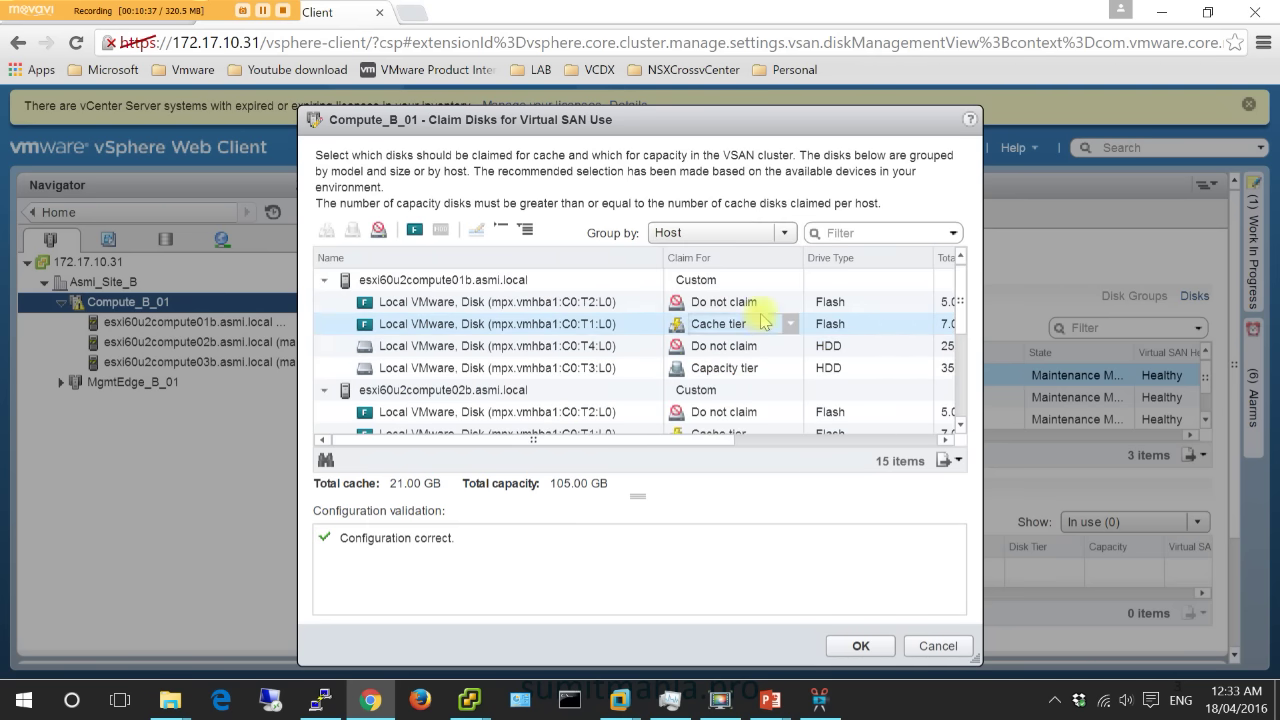
{"action": "left_click", "coordinate": [757, 440]}
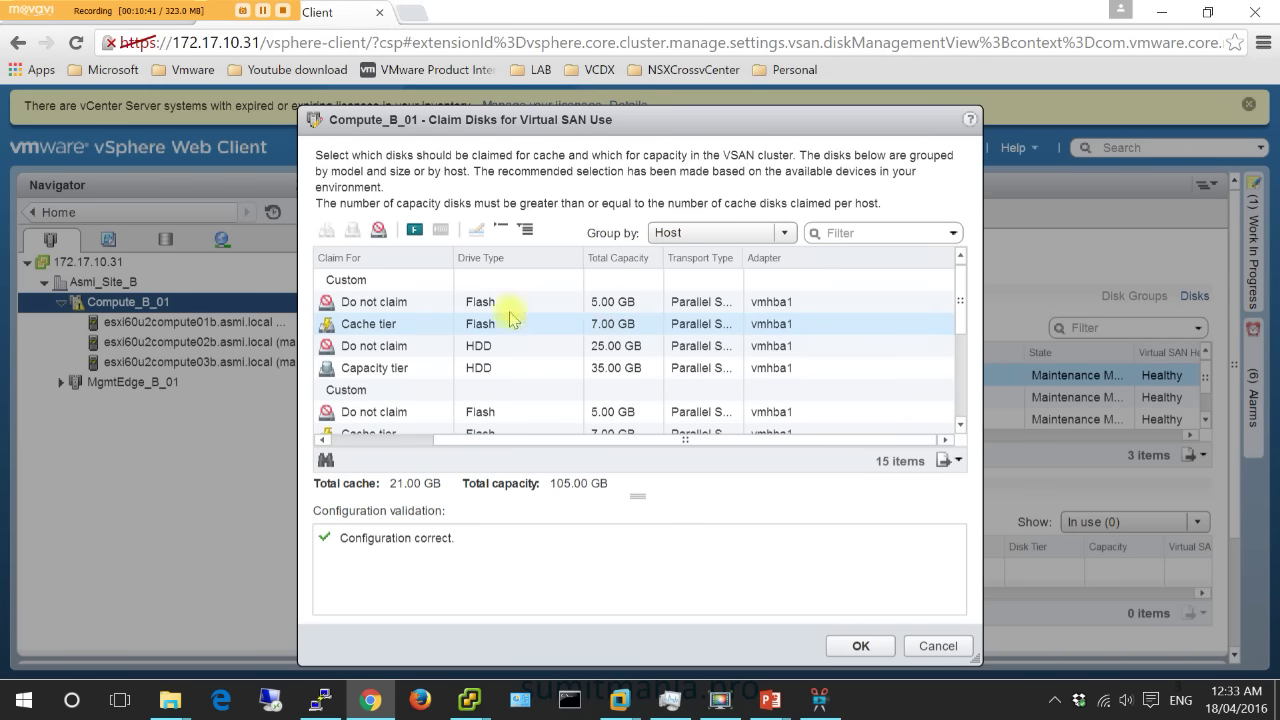
{"action": "left_click", "coordinate": [380, 326]}
{"action": "left_click", "coordinate": [418, 370]}
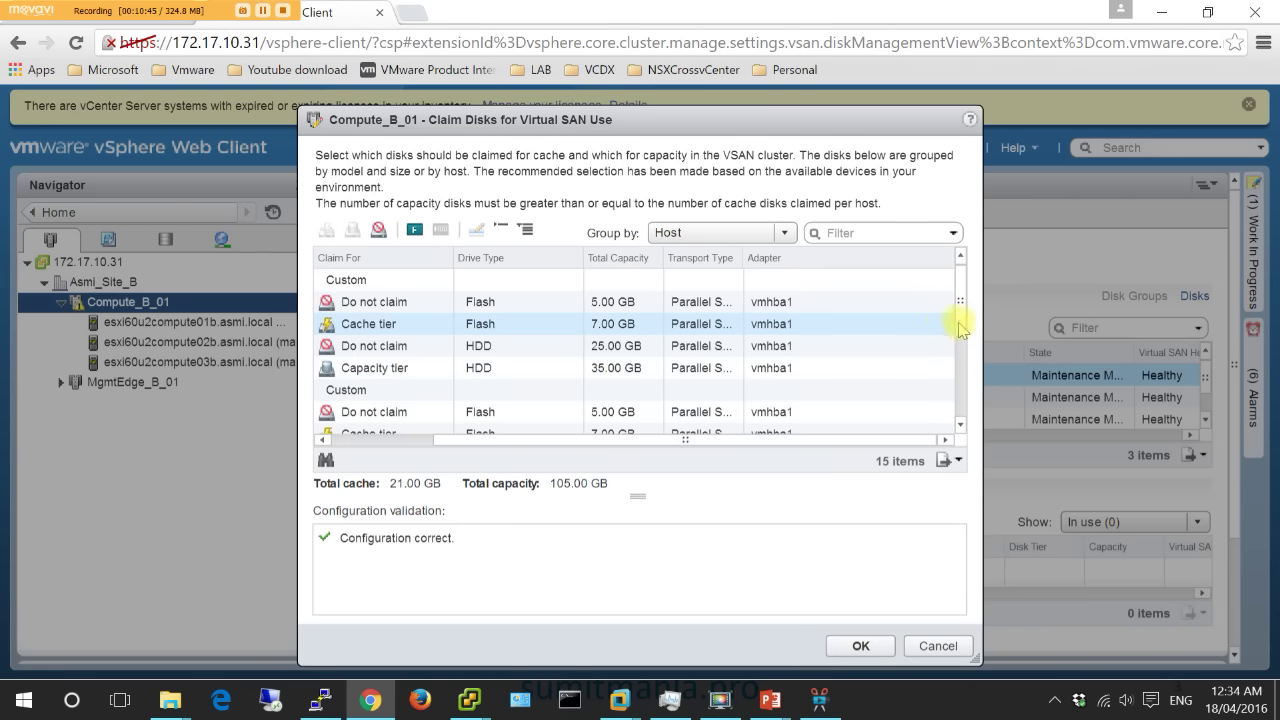
{"action": "left_click_drag", "start_coordinate": [958, 332], "coordinate": [980, 417]}
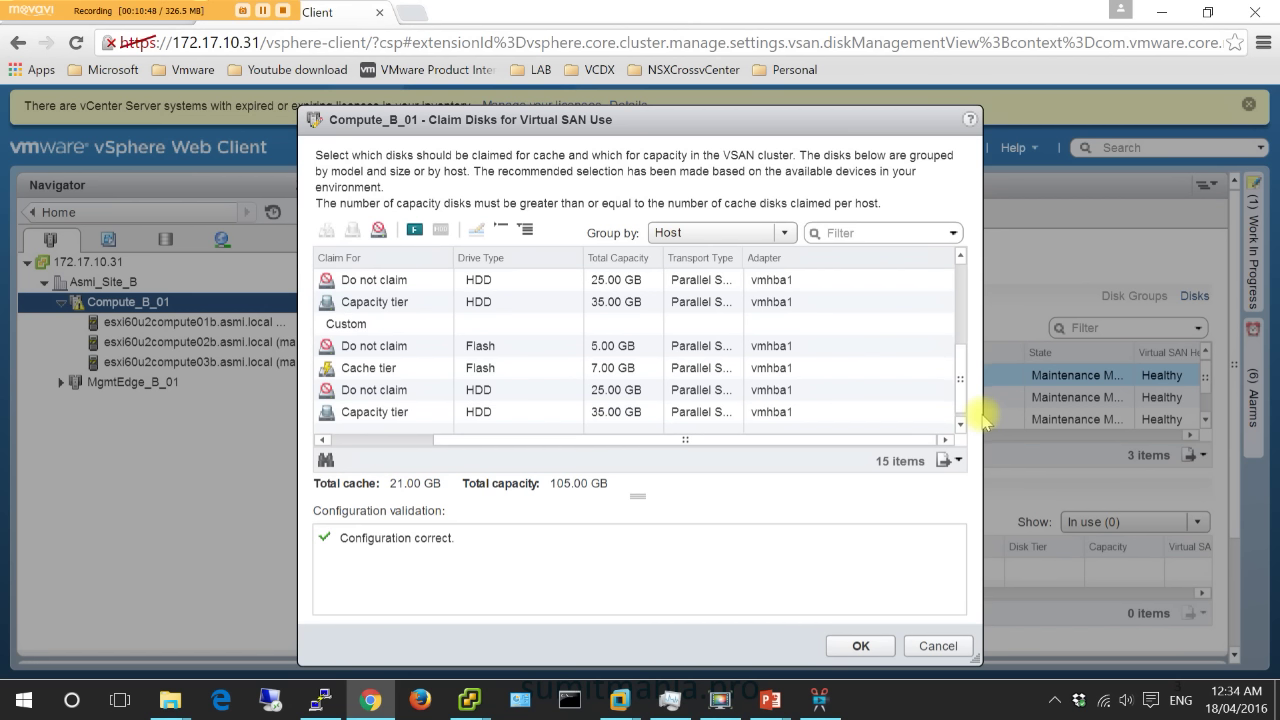
{"action": "left_click", "coordinate": [862, 646]}
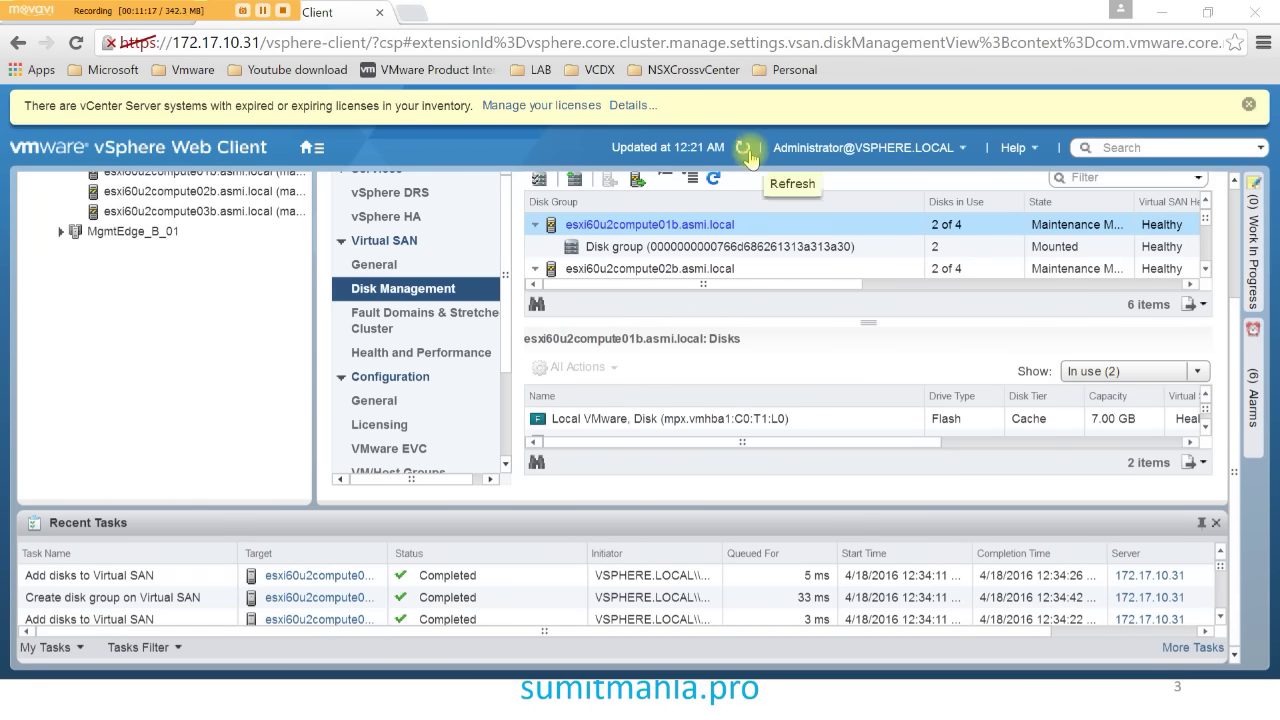
- Refresh the inventory view and open the summary of vsanDatastore (1) under Asmi_Site_B to check its capacity
{"action": "left_click", "coordinate": [744, 150]}
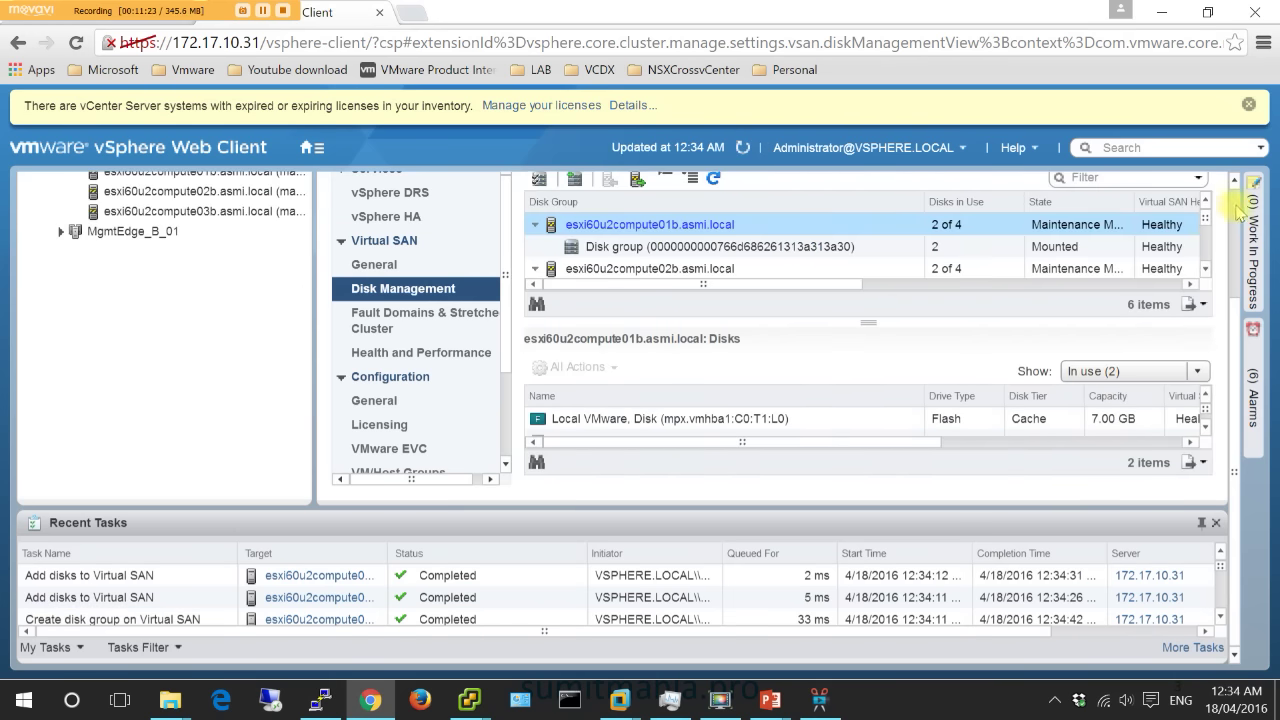
{"action": "scroll", "coordinate": [1240, 210], "scroll_direction": "up", "scroll_amount": 3}
{"action": "left_click", "coordinate": [166, 240]}
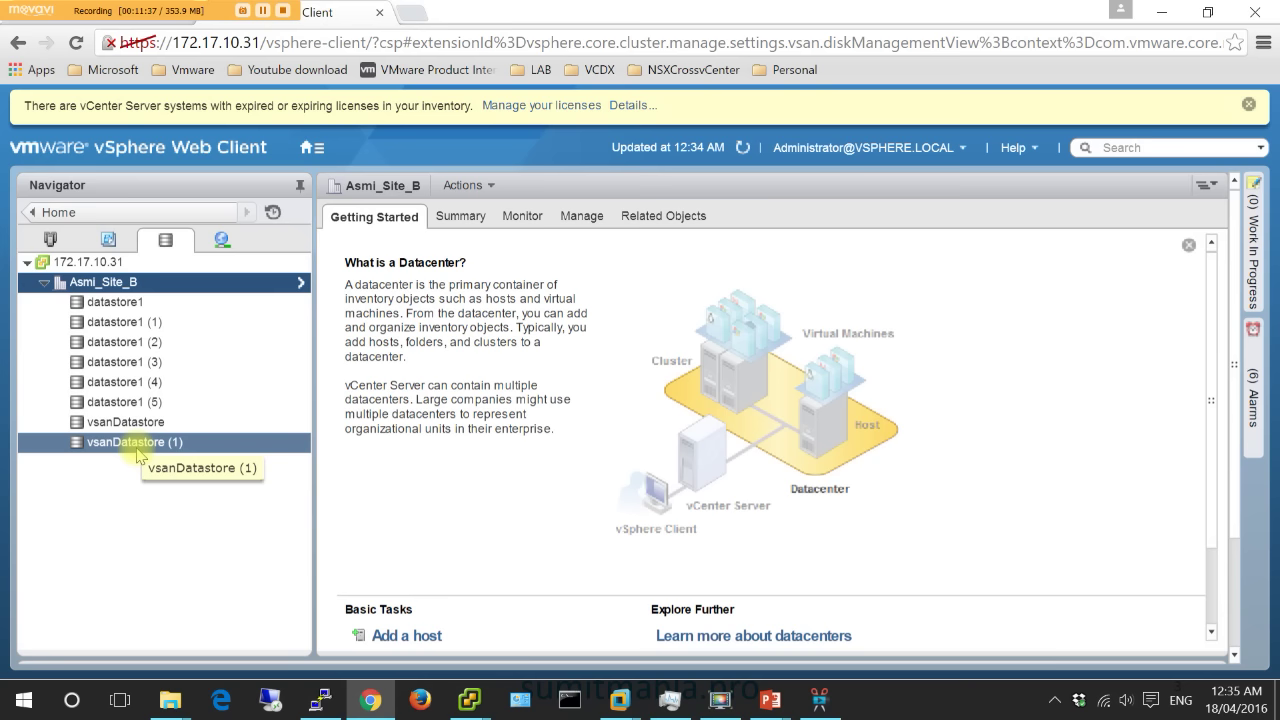
{"action": "left_click", "coordinate": [137, 450]}
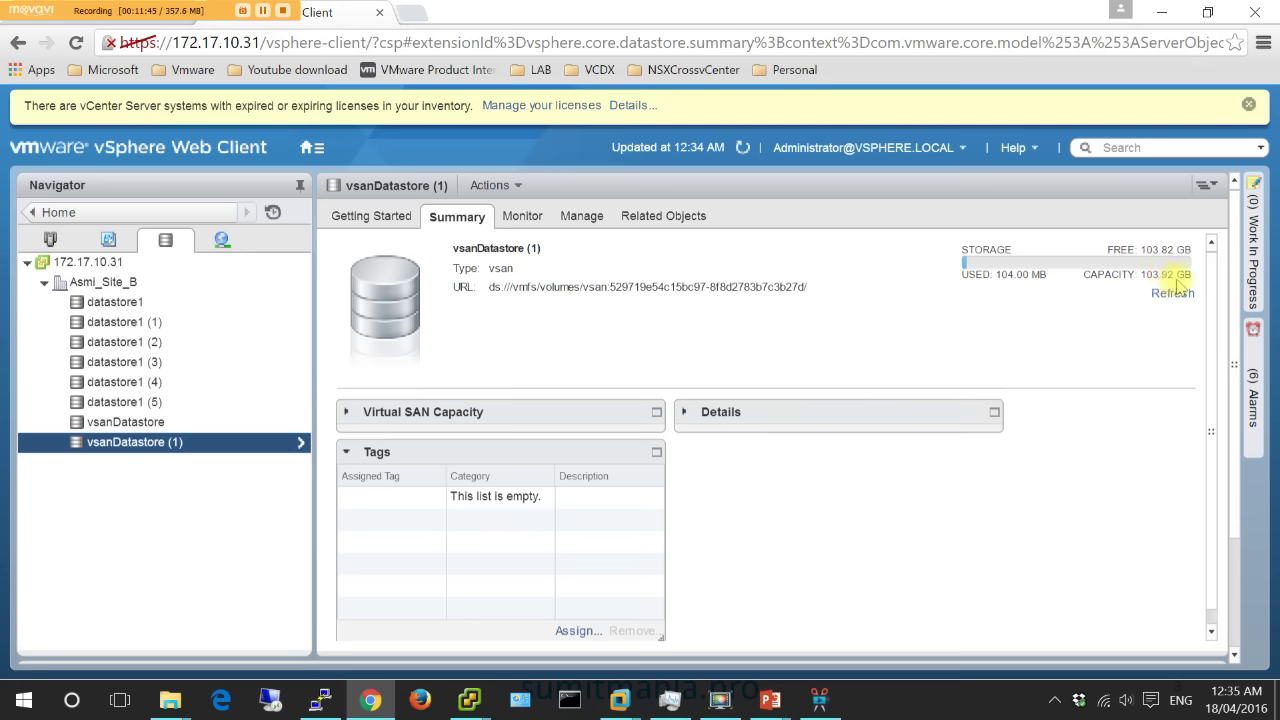
- Start another disk claim for Virtual SAN on Compute_B_01 and assign the 5.00 GB flash disks to the cache tier
{"action": "left_click", "coordinate": [50, 240]}
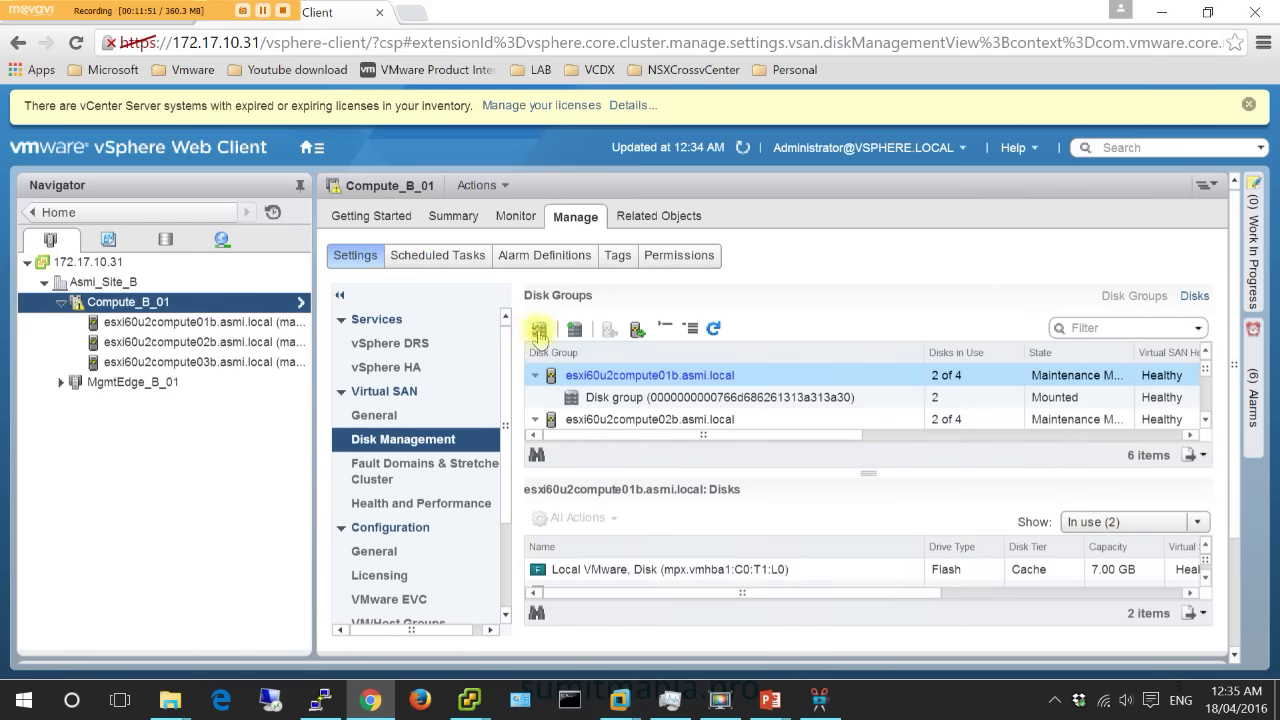
{"action": "left_click", "coordinate": [540, 330]}
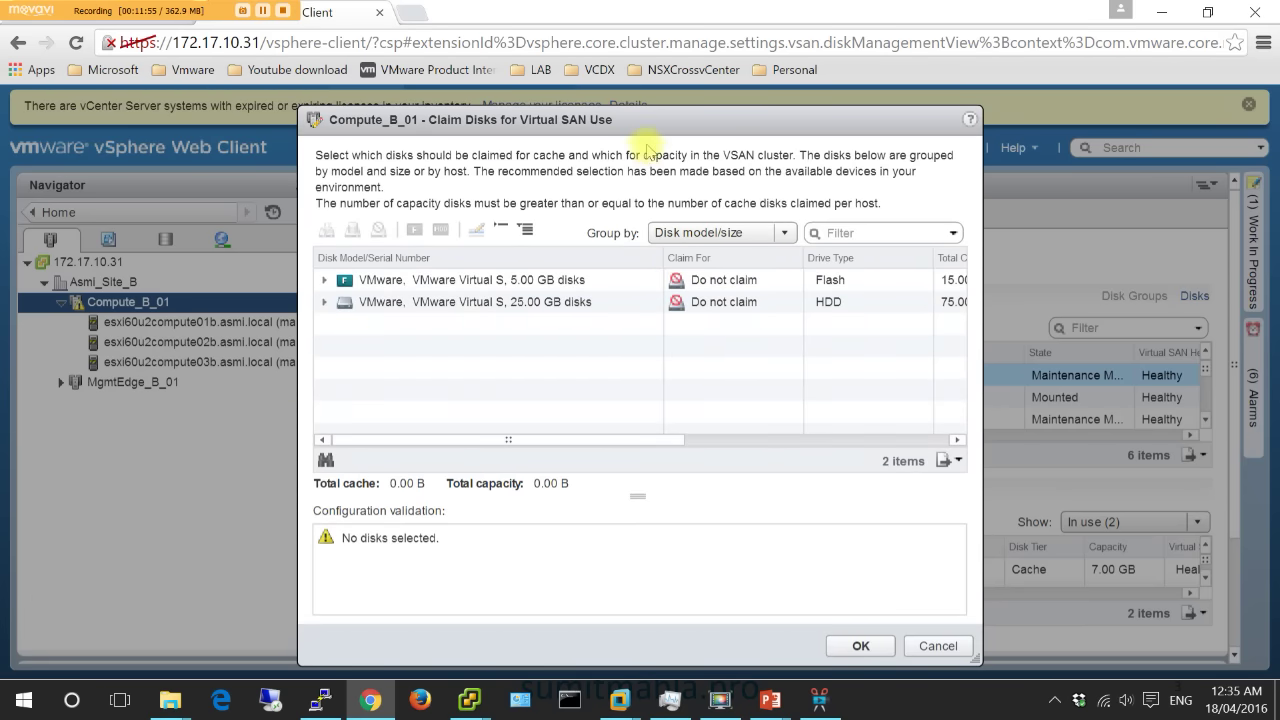
{"action": "left_click_drag", "start_coordinate": [660, 122], "coordinate": [673, 100]}
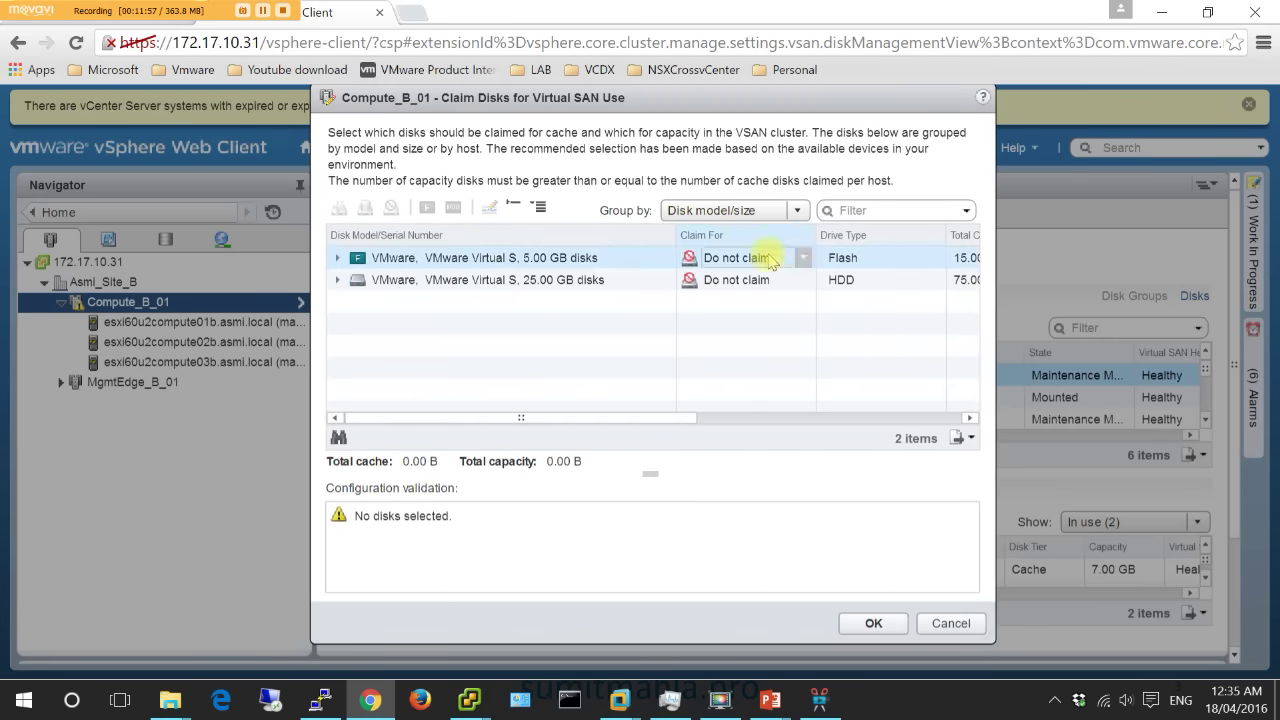
{"action": "left_click", "coordinate": [806, 262]}
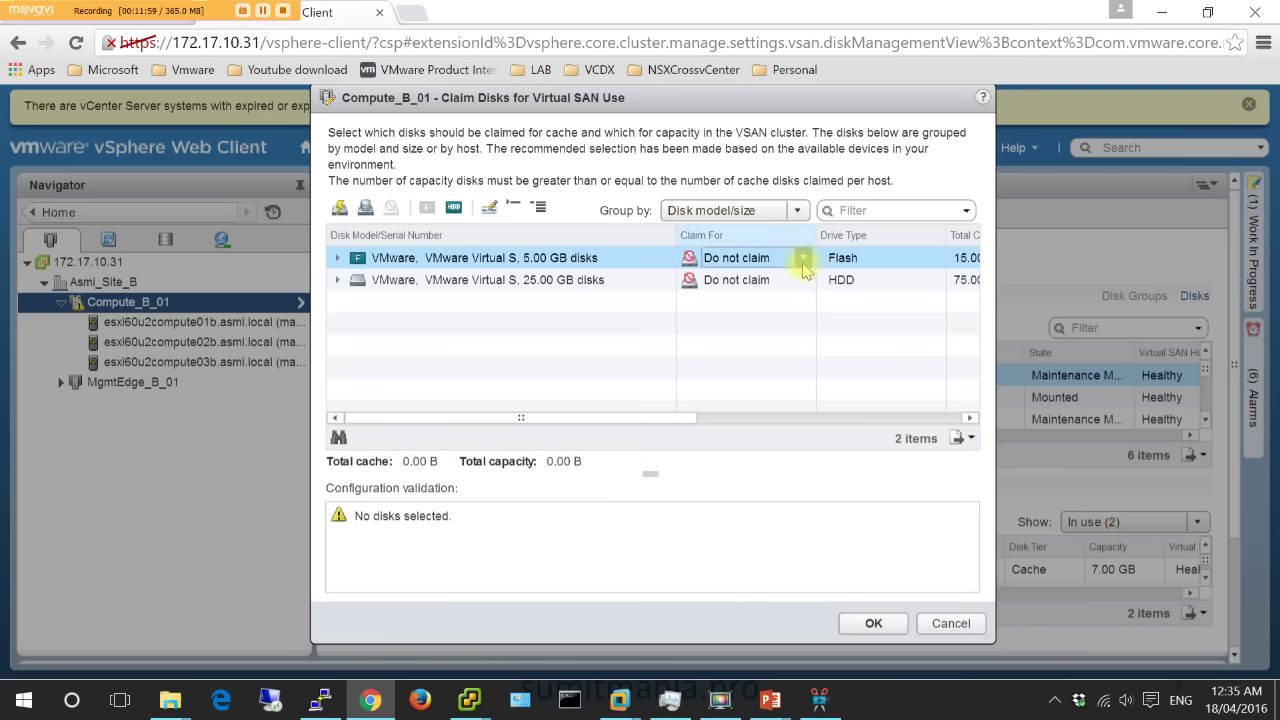
{"action": "left_click", "coordinate": [802, 257]}
{"action": "left_click", "coordinate": [792, 282]}
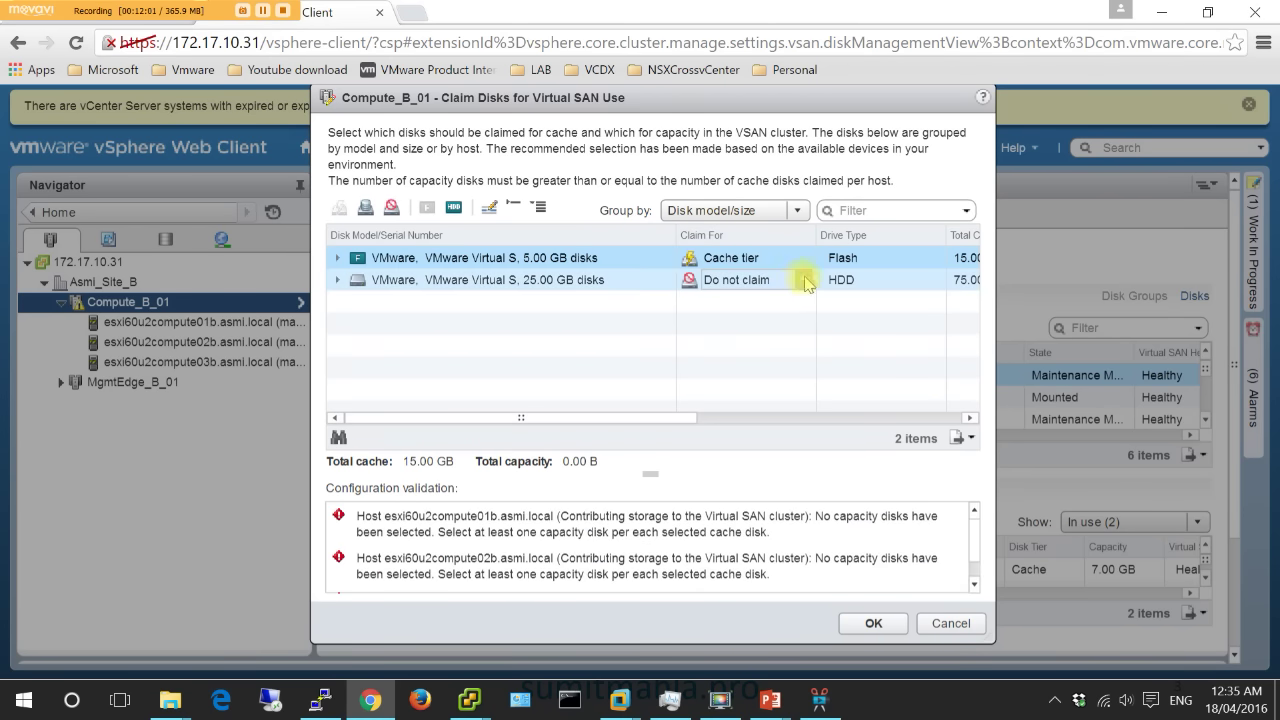
- Assign the 25.00 GB HDD disks to the capacity tier and apply the claim
{"action": "left_click", "coordinate": [806, 284]}
{"action": "left_click", "coordinate": [802, 280]}
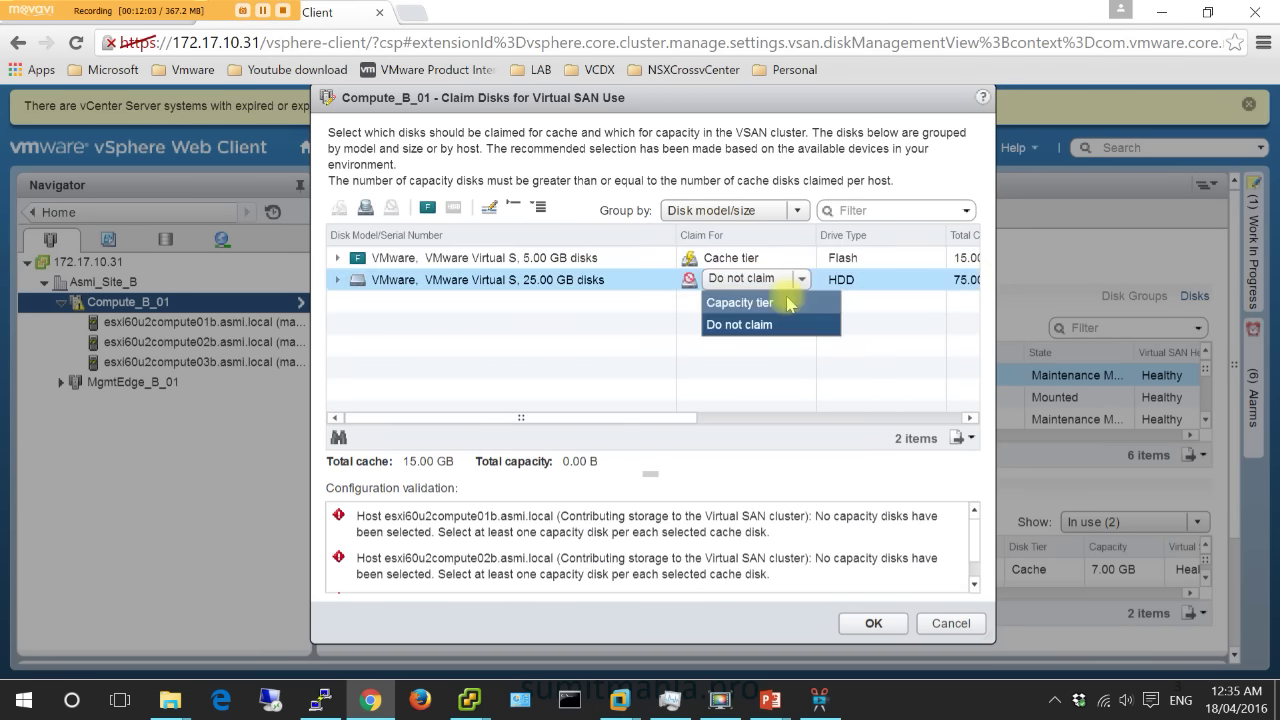
{"action": "left_click", "coordinate": [788, 303]}
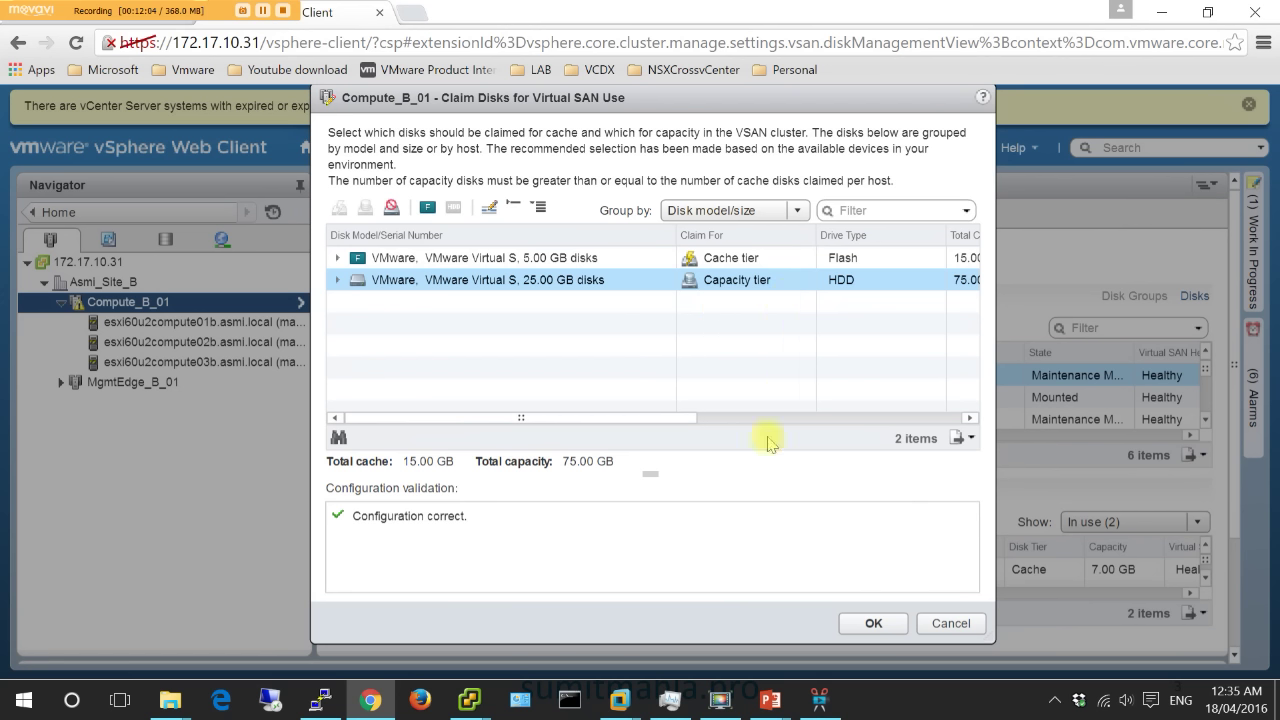
{"action": "left_click", "coordinate": [873, 630]}
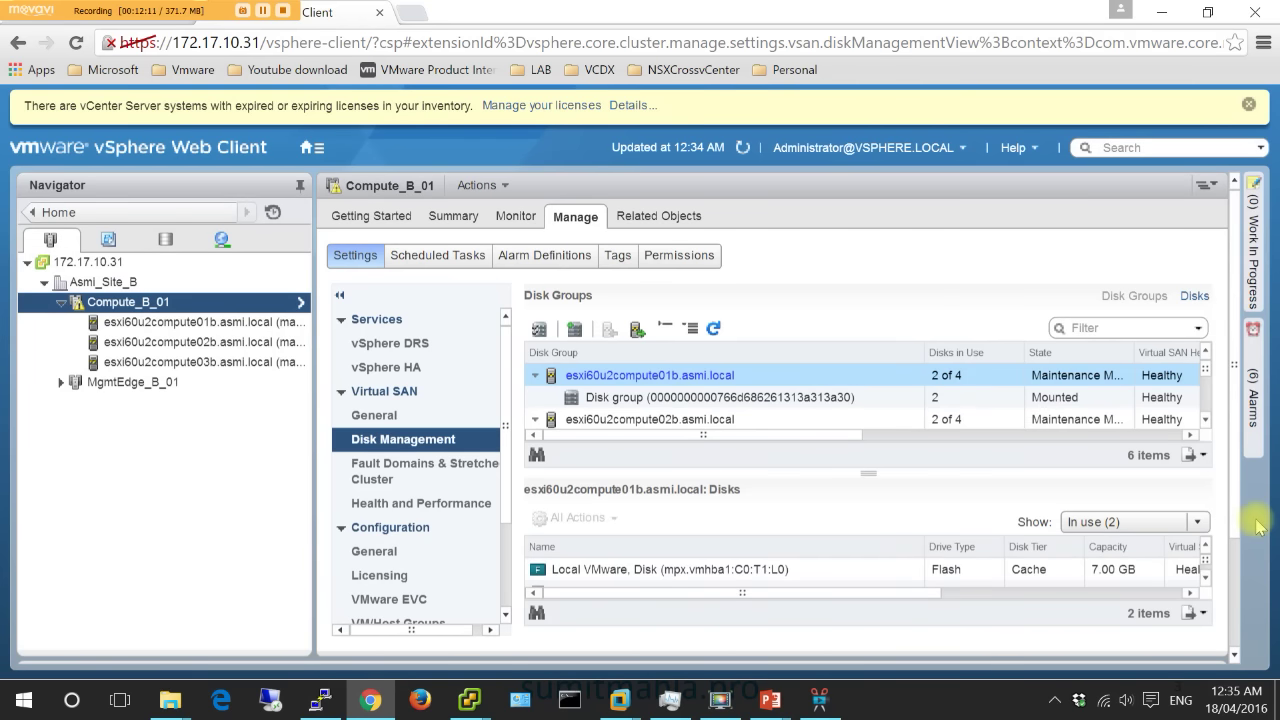
- Check the recent disk group tasks and examine the disk groups of the three compute hosts in Compute_B_01
{"action": "left_click", "coordinate": [1245, 563]}
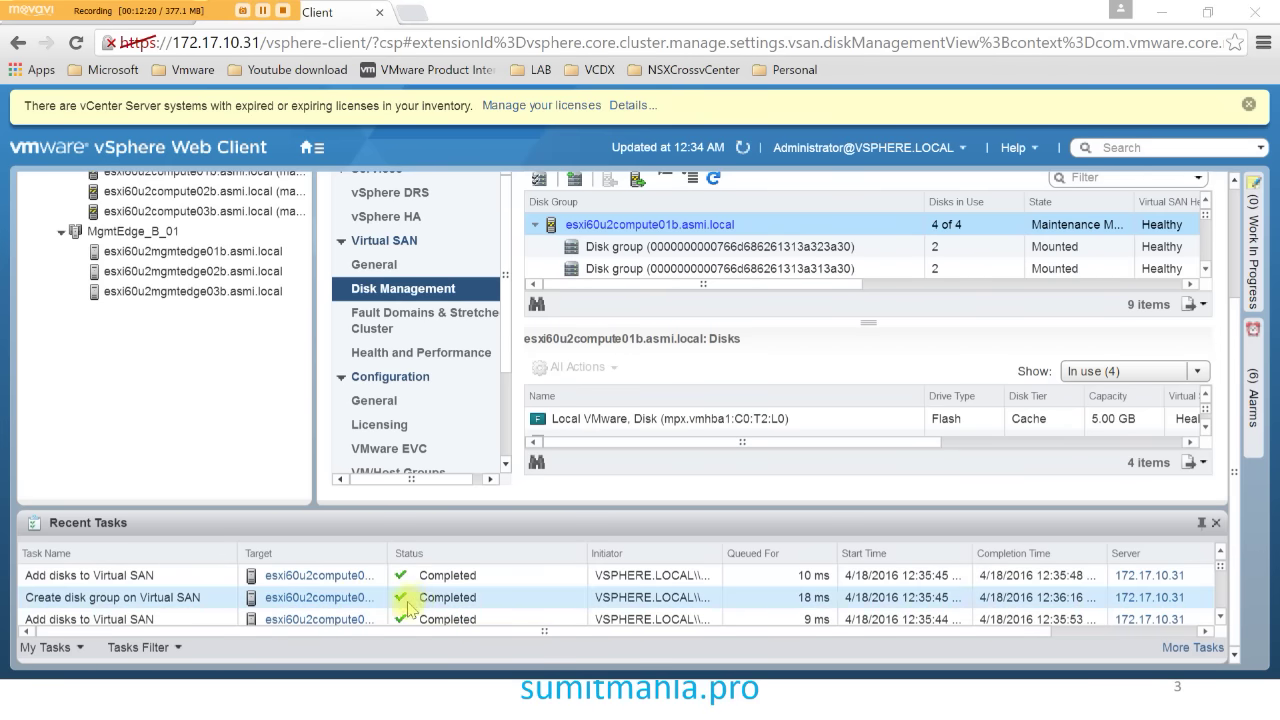
{"action": "left_click", "coordinate": [1235, 249]}
{"action": "left_click_drag", "start_coordinate": [885, 476], "coordinate": [869, 497]}
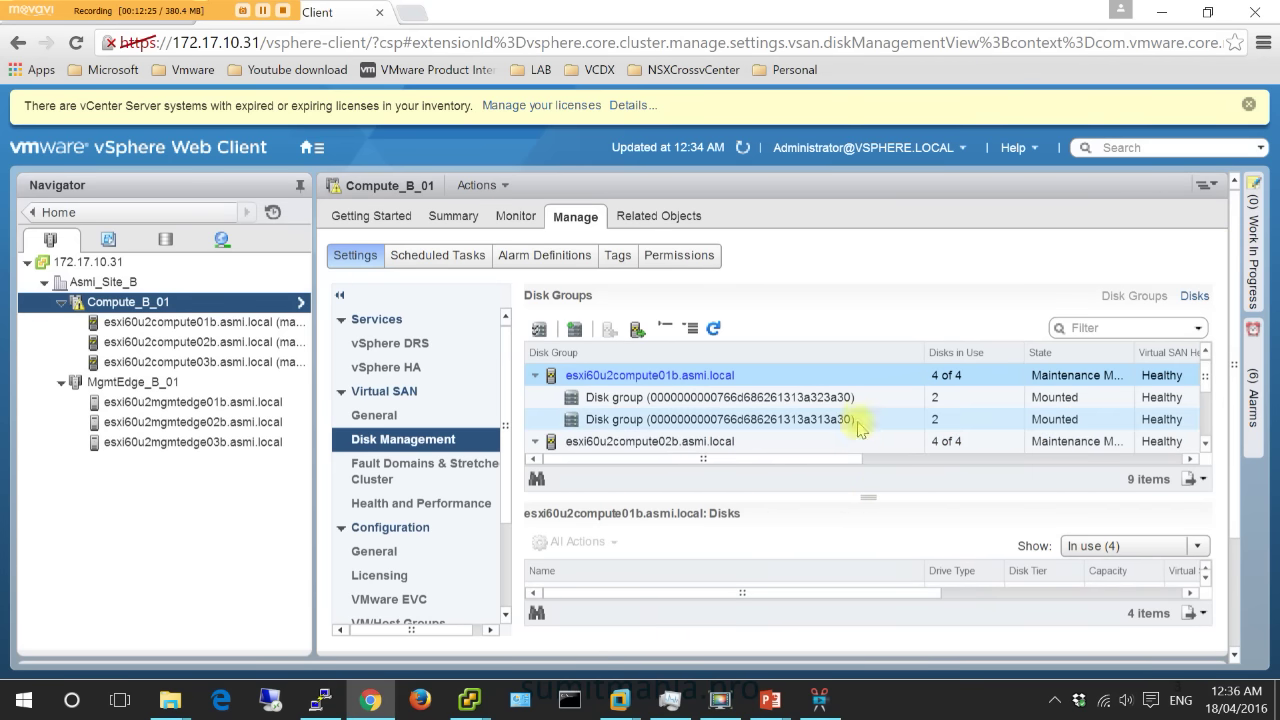
{"action": "left_click", "coordinate": [782, 397]}
{"action": "left_click", "coordinate": [795, 420]}
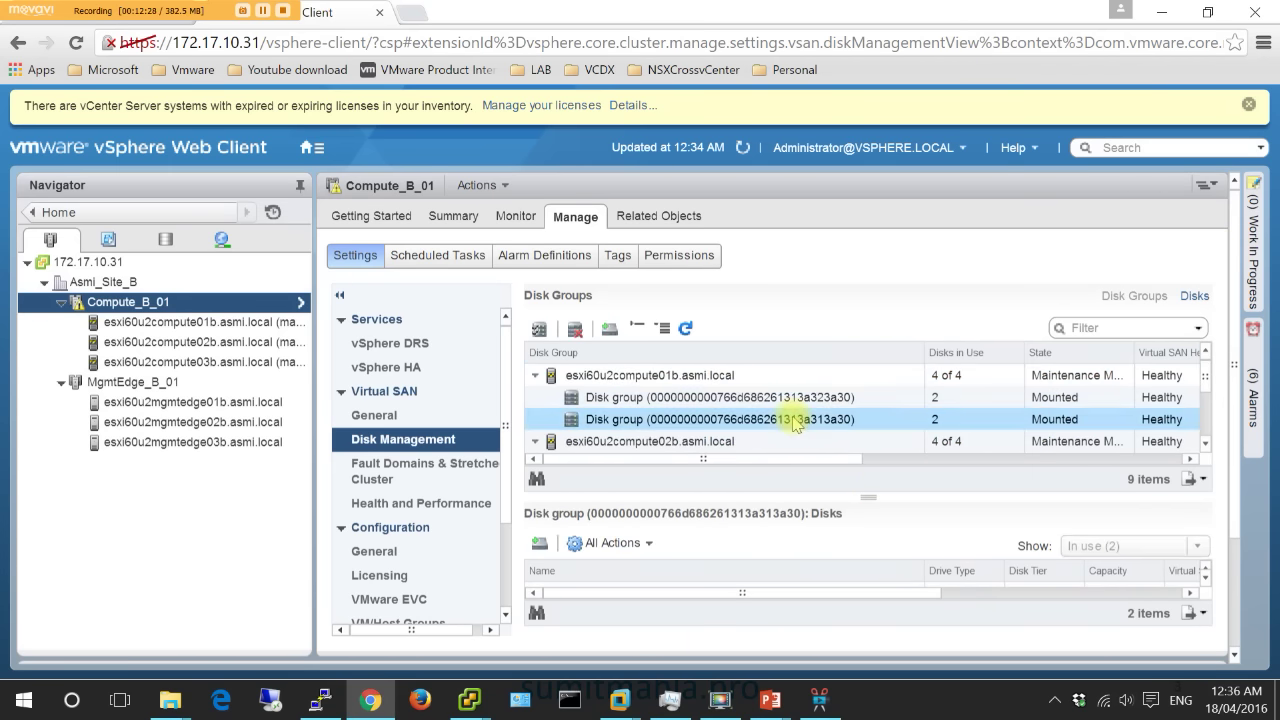
{"action": "left_click", "coordinate": [765, 400]}
{"action": "scroll", "coordinate": [765, 401], "scroll_direction": "down", "scroll_amount": 1}
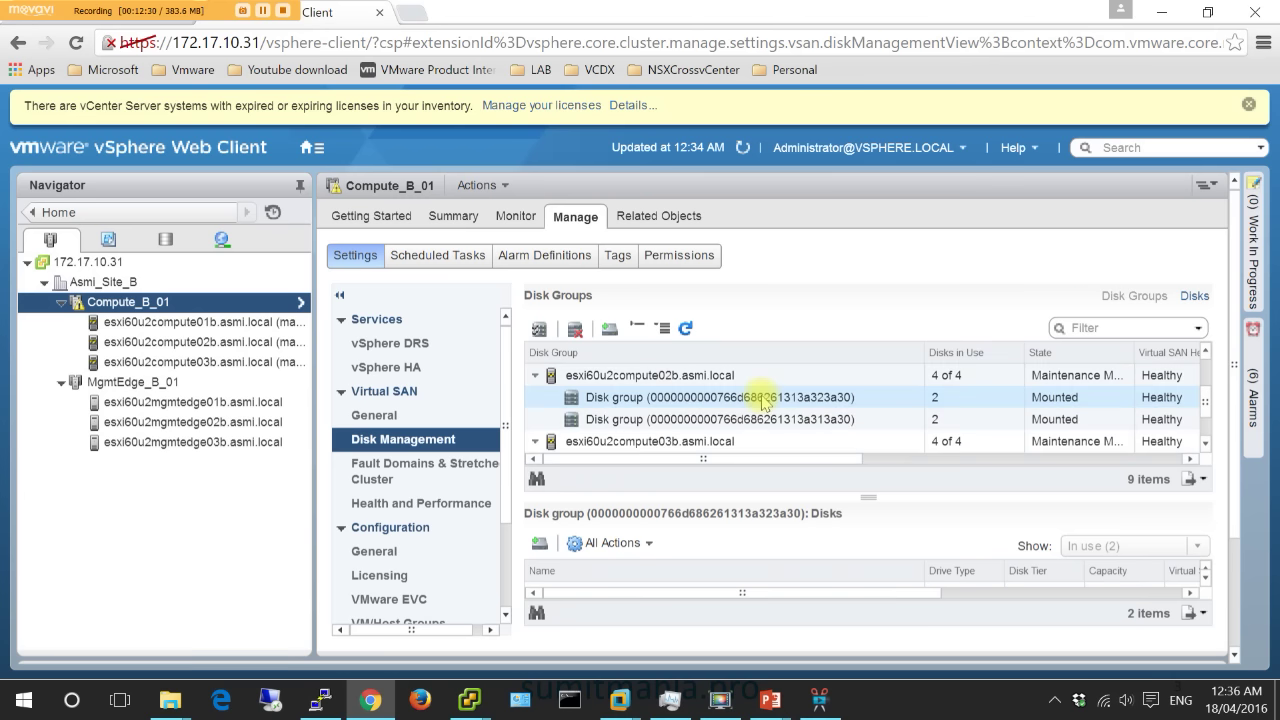
{"action": "left_click", "coordinate": [700, 375]}
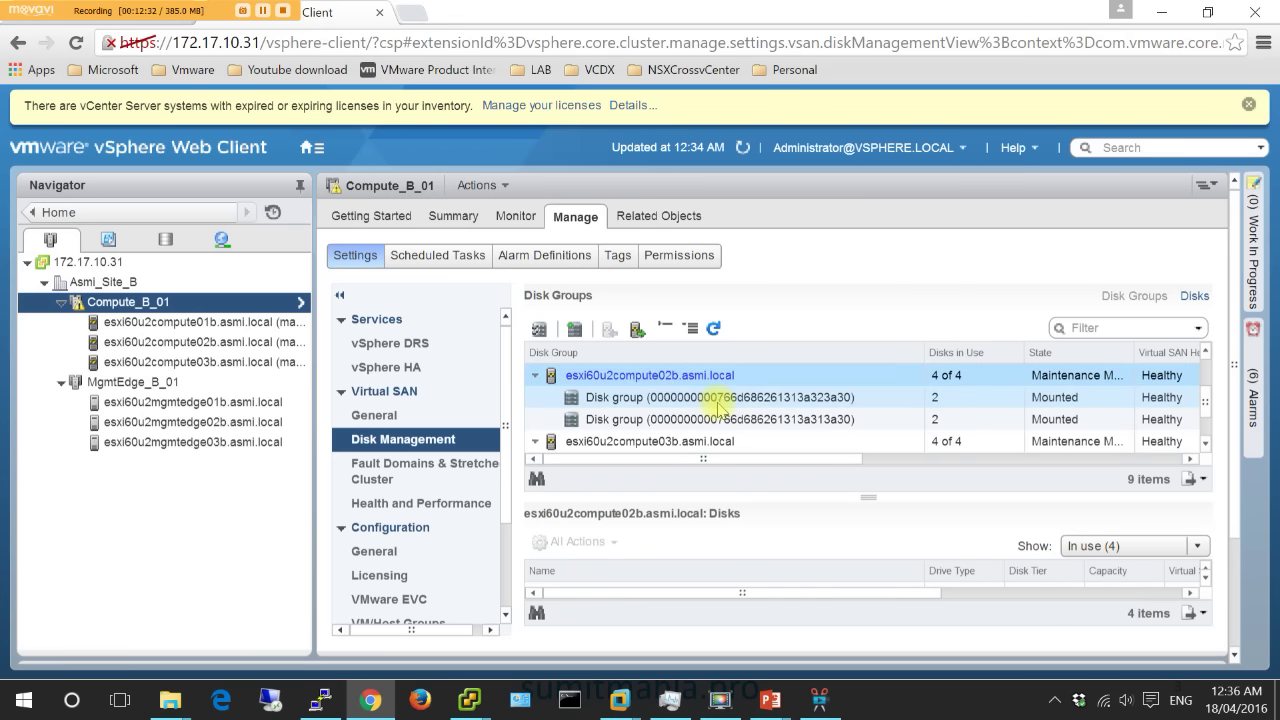
{"action": "left_click", "coordinate": [735, 443]}
{"action": "scroll", "coordinate": [730, 437], "scroll_direction": "down", "scroll_amount": 1}
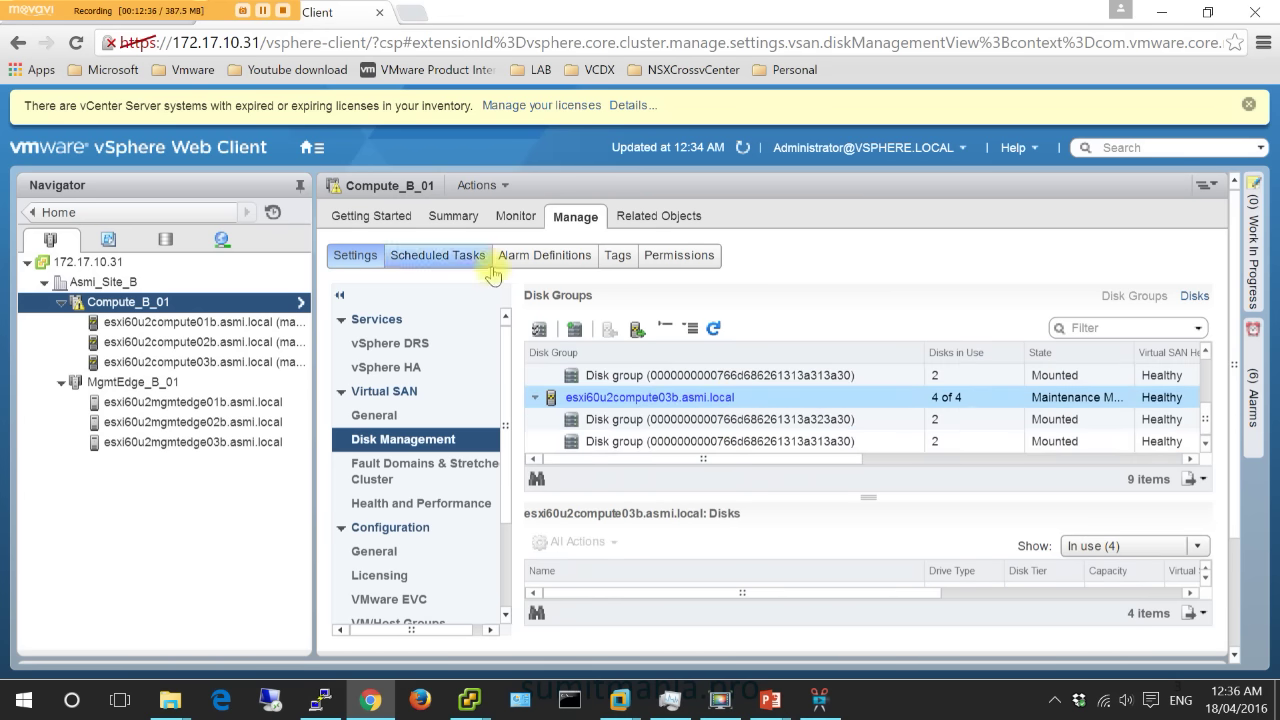
- Review the datastore inventory and the Virtual SAN health settings and health test results of Compute_B_01
{"action": "left_click", "coordinate": [172, 245]}
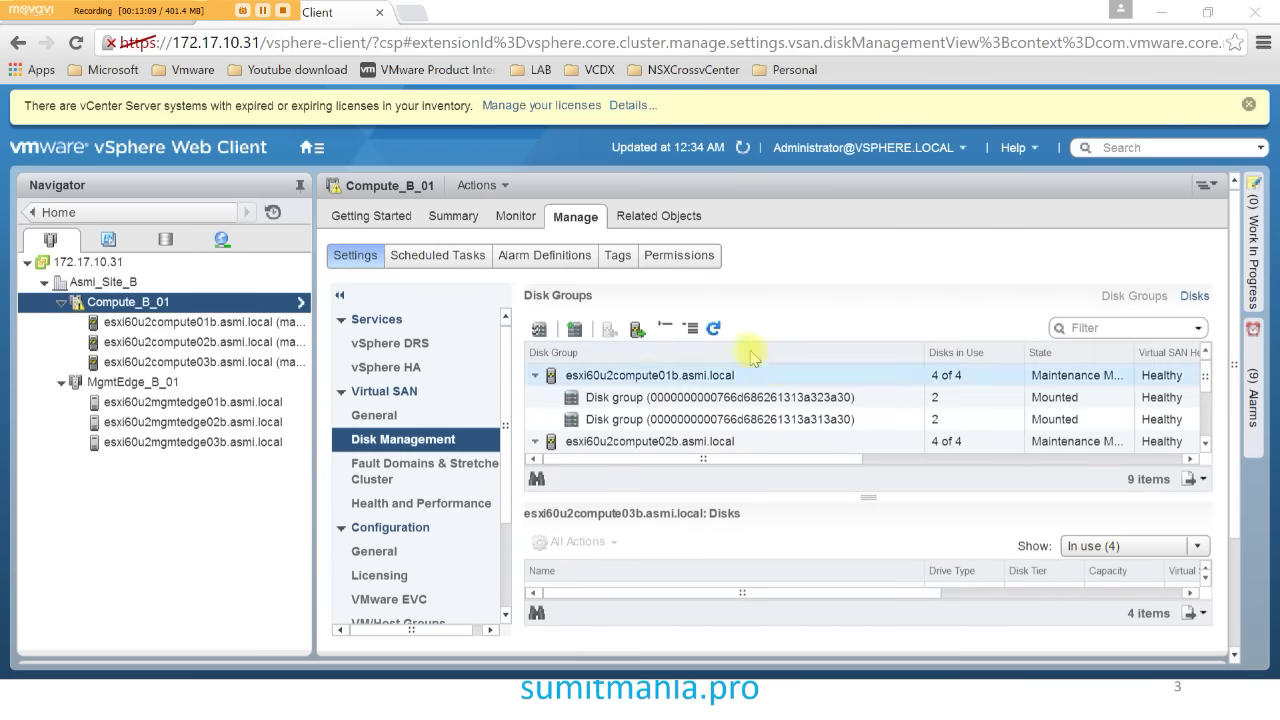
{"action": "left_click", "coordinate": [471, 505]}
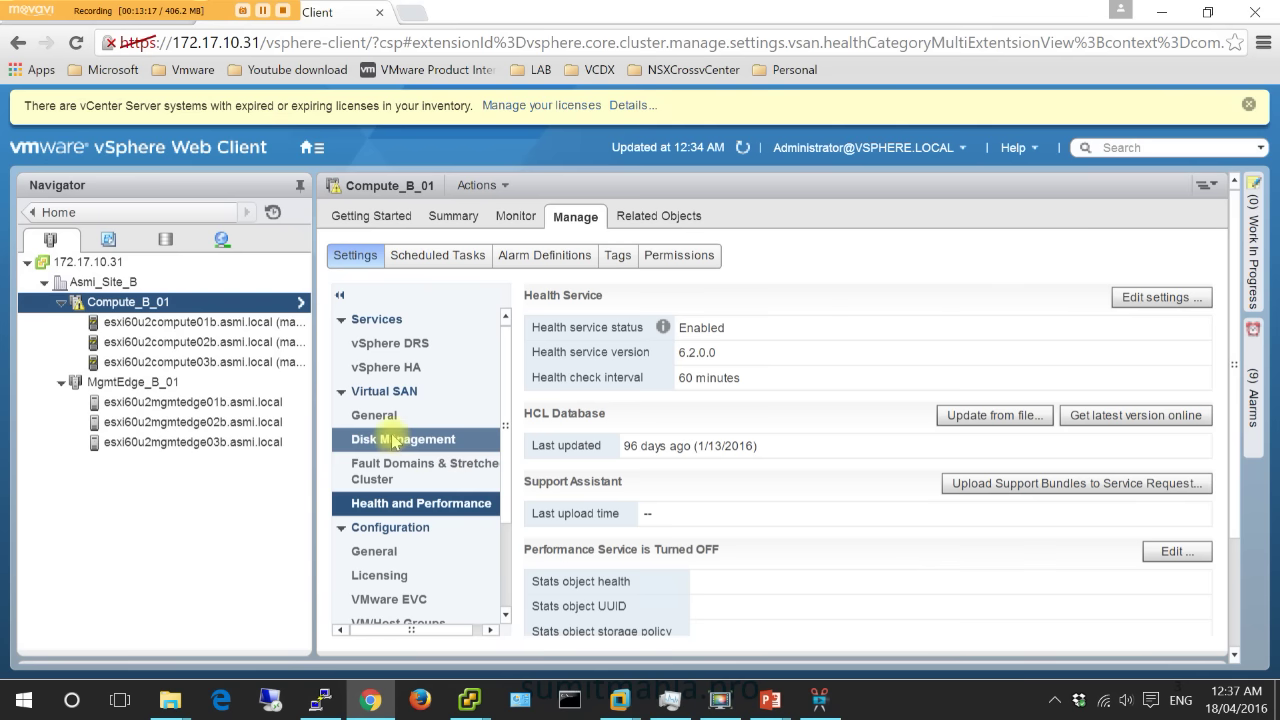
{"action": "left_click", "coordinate": [515, 216]}
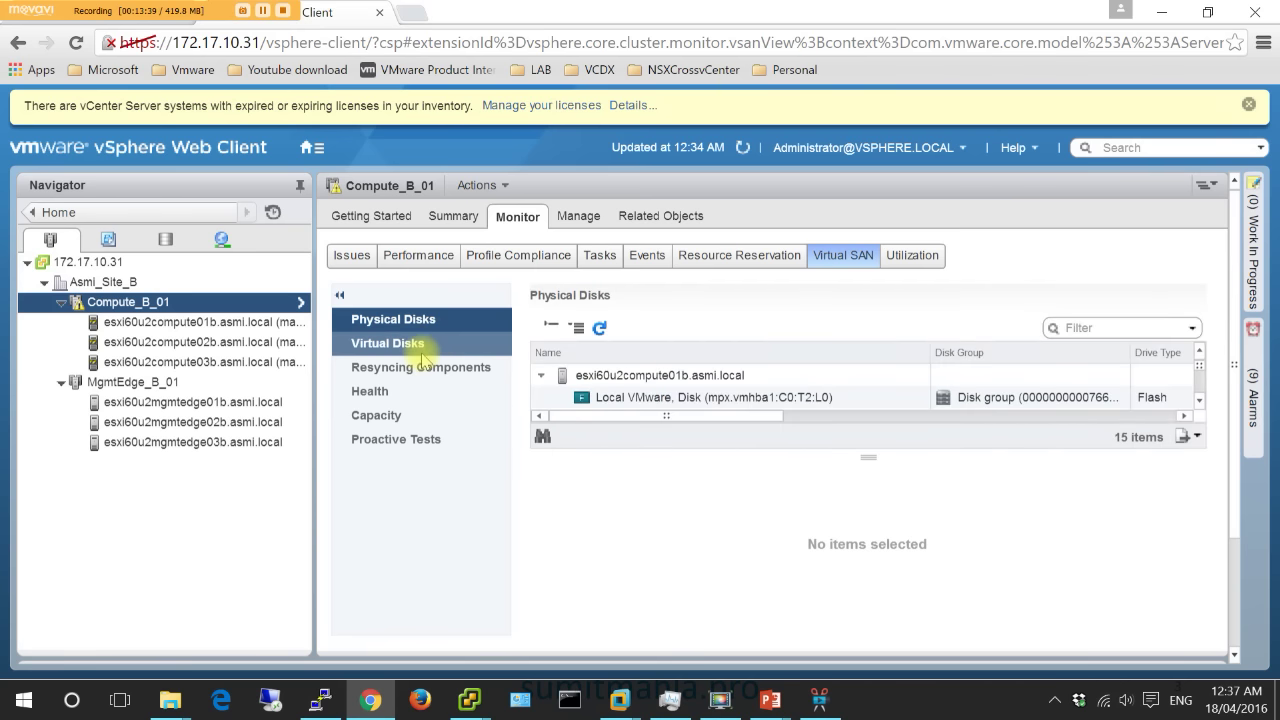
{"action": "left_click", "coordinate": [374, 395]}
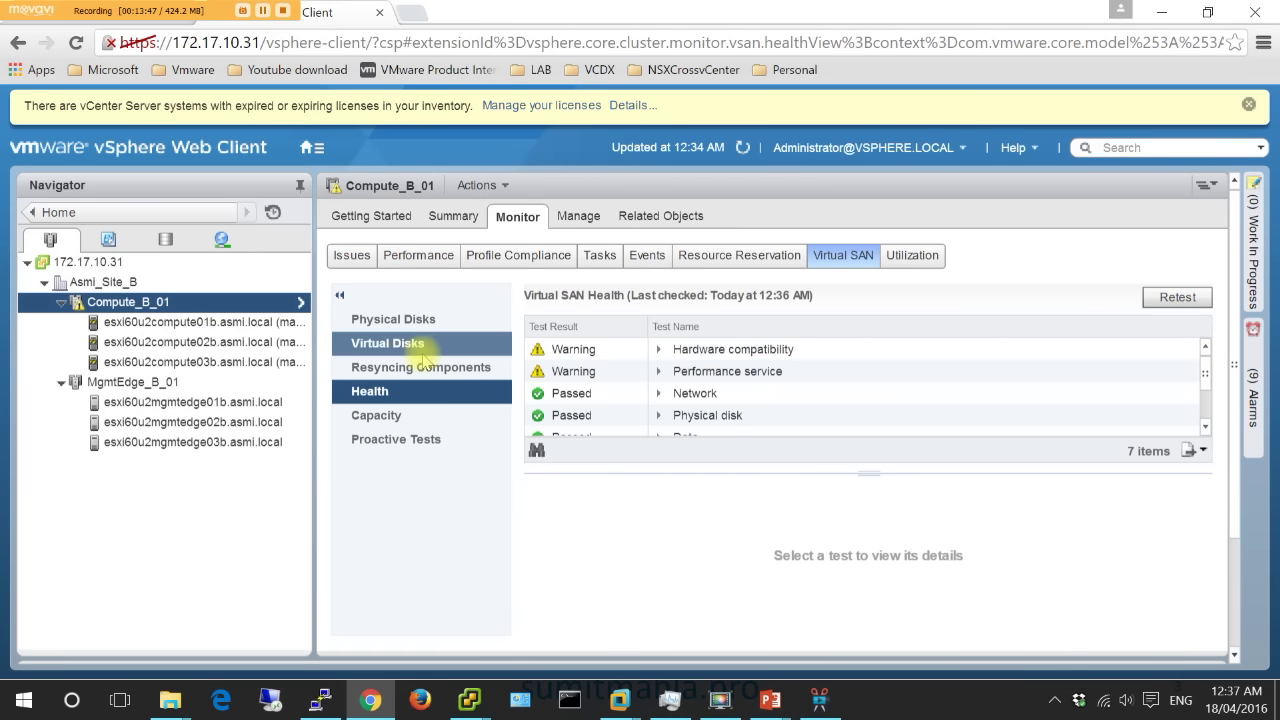
- Examine the capacity, state and Virtual SAN health status of the physical disks on each host in Compute_B_01
{"action": "left_click", "coordinate": [417, 320]}
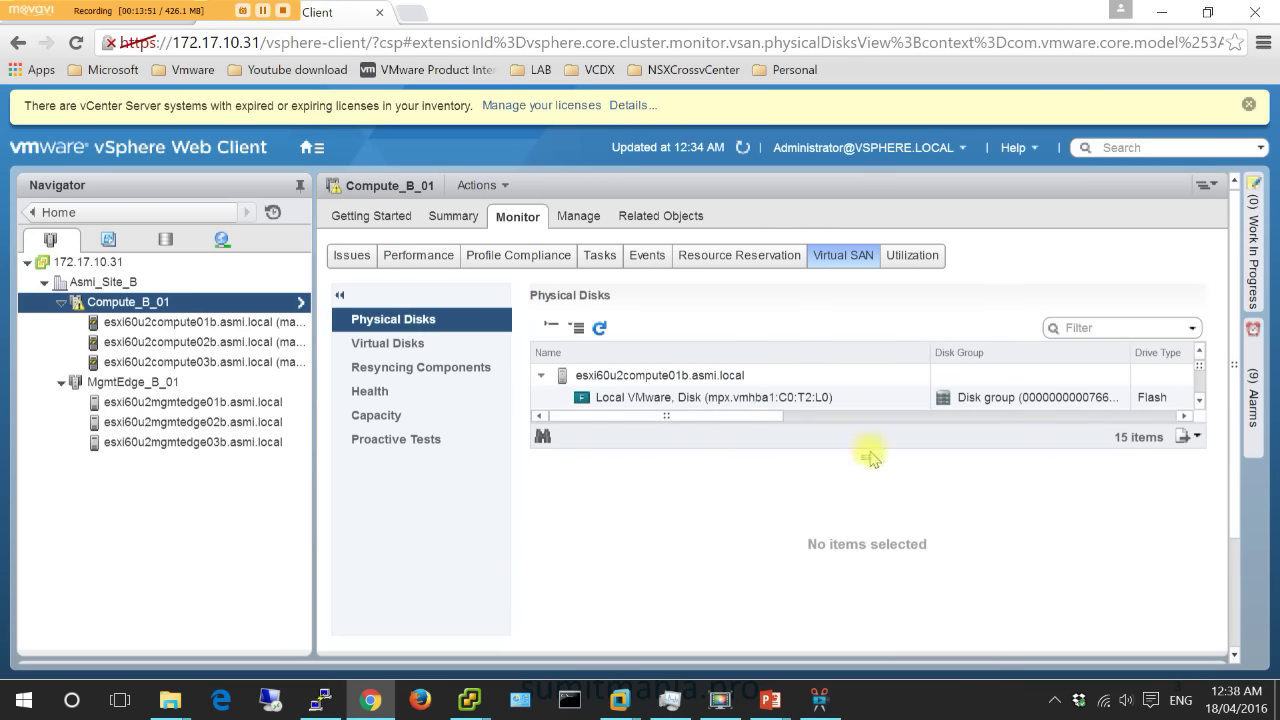
{"action": "left_click_drag", "start_coordinate": [871, 458], "coordinate": [870, 551]}
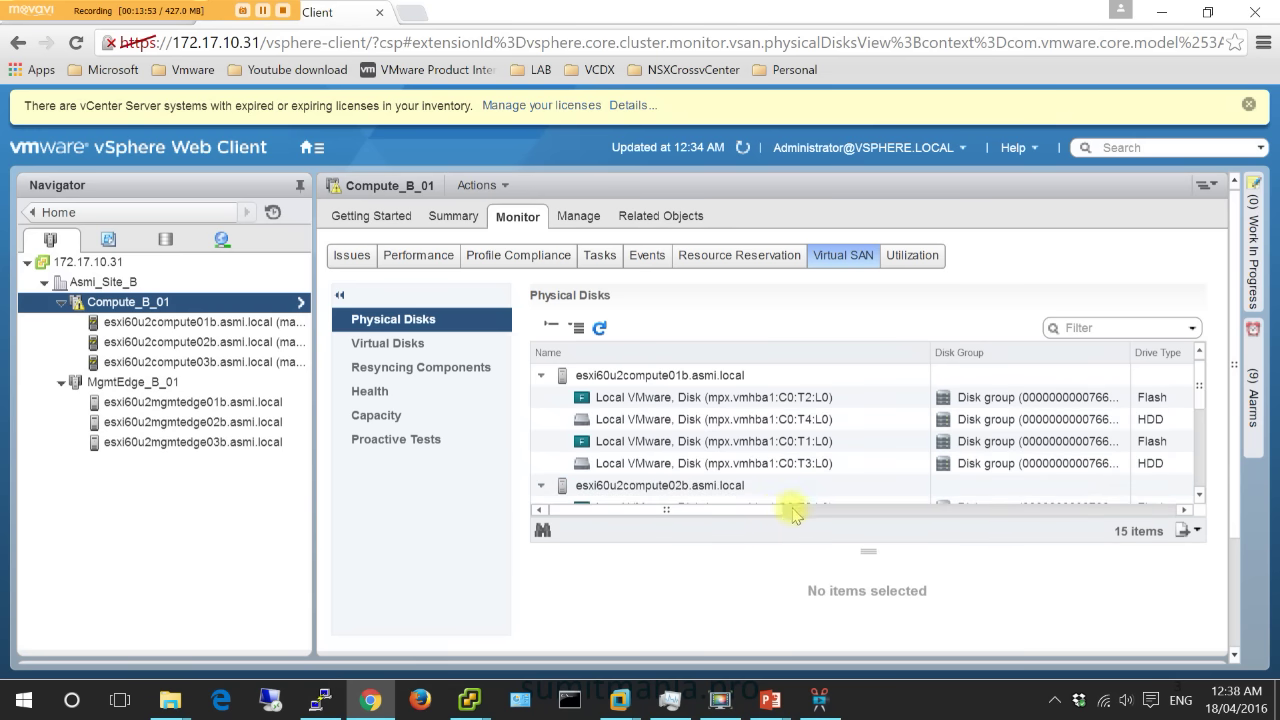
{"action": "left_click_drag", "start_coordinate": [765, 513], "coordinate": [957, 520]}
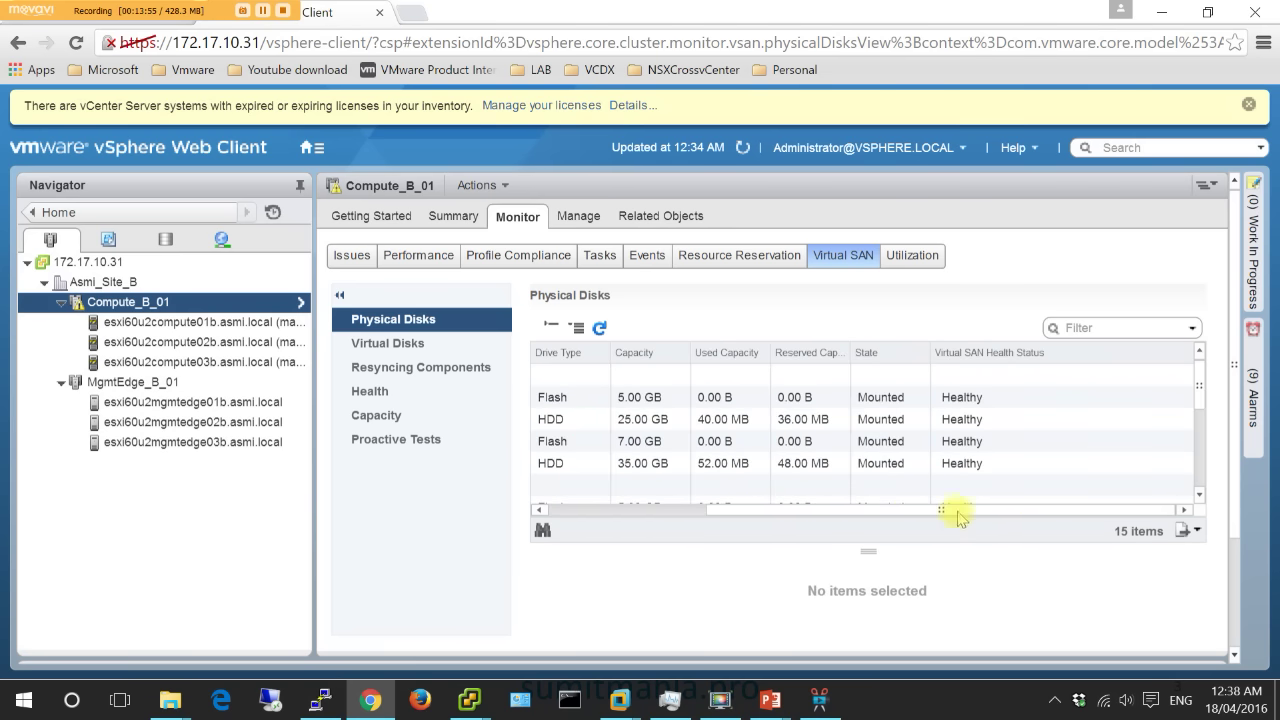
{"action": "scroll", "coordinate": [1000, 412], "scroll_direction": "down", "scroll_amount": 2}
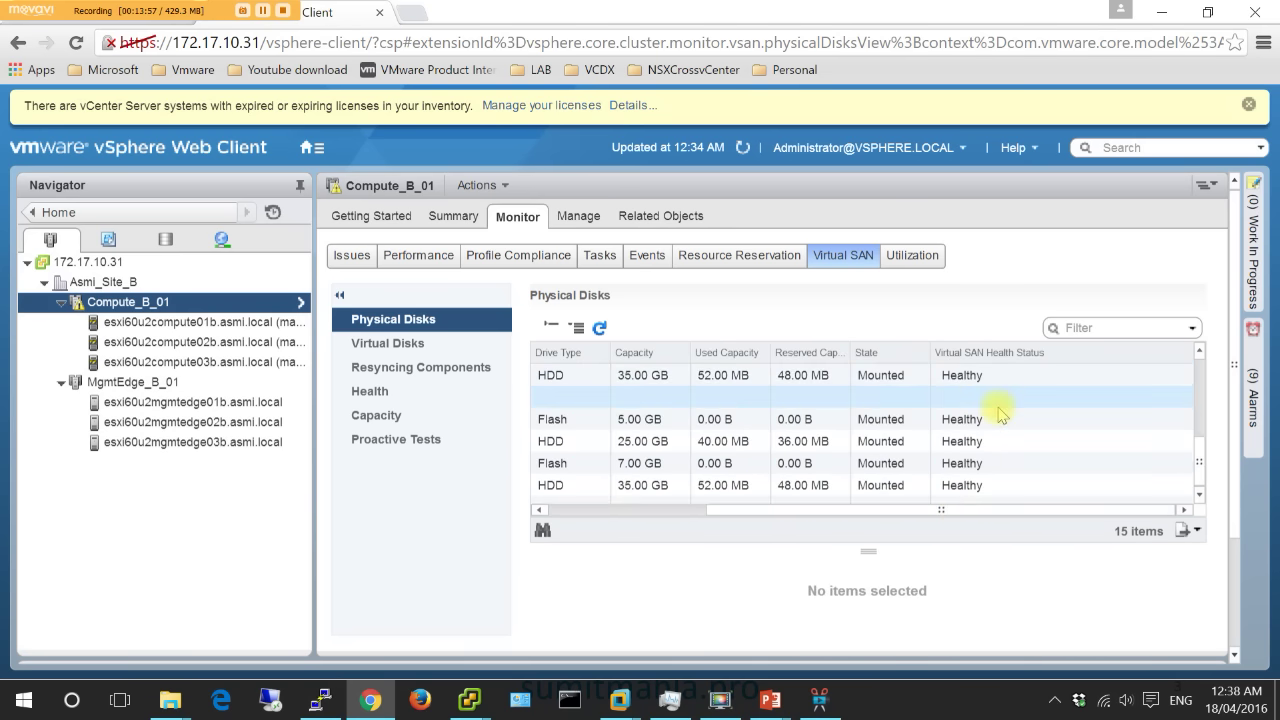
{"action": "scroll", "coordinate": [998, 408], "scroll_direction": "up", "scroll_amount": 3}
{"action": "scroll", "coordinate": [997, 409], "scroll_direction": "down", "scroll_amount": 3}
{"action": "scroll", "coordinate": [997, 409], "scroll_direction": "up", "scroll_amount": 2}
{"action": "scroll", "coordinate": [996, 410], "scroll_direction": "down", "scroll_amount": 2}
{"action": "scroll", "coordinate": [998, 418], "scroll_direction": "down", "scroll_amount": 1}
{"action": "scroll", "coordinate": [1000, 425], "scroll_direction": "up", "scroll_amount": 2}
{"action": "scroll", "coordinate": [1005, 432], "scroll_direction": "down", "scroll_amount": 2}
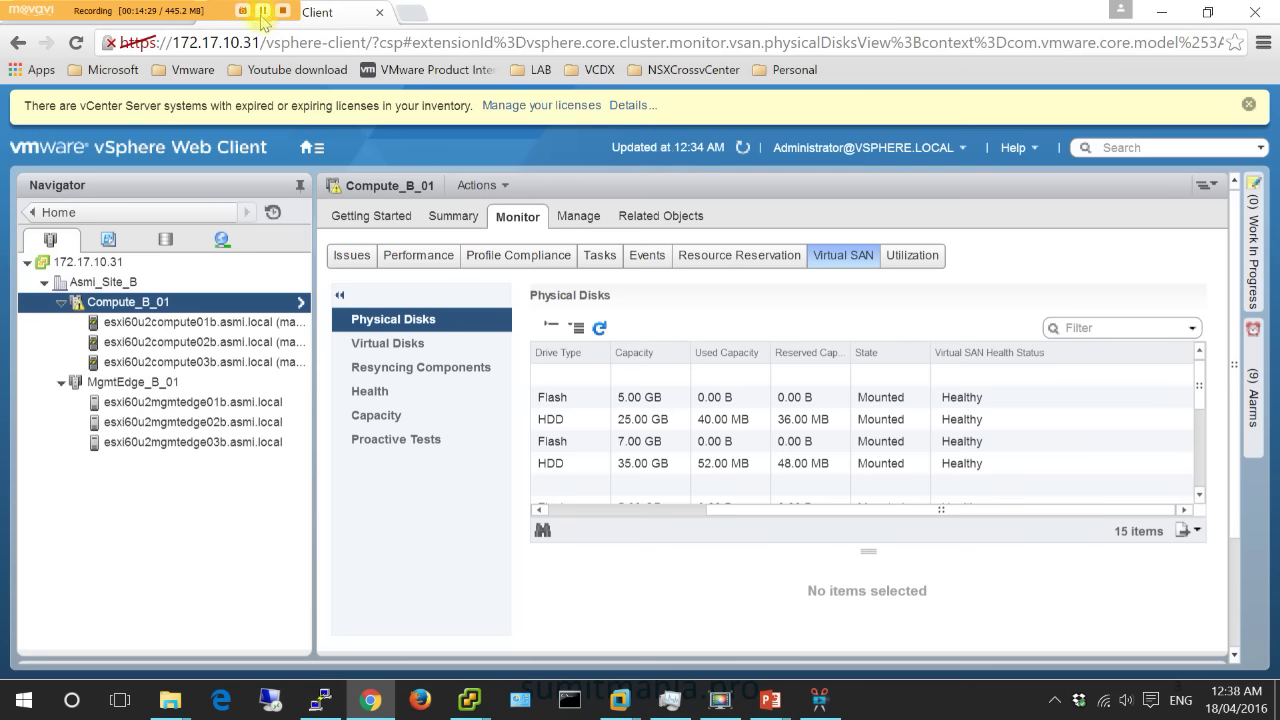
- Take the three compute hosts esxi60u2compute01b, esxi60u2compute02b and esxi60u2compute03b in Compute_B_01 out of maintenance mode
{"action": "right_click", "coordinate": [172, 323]}
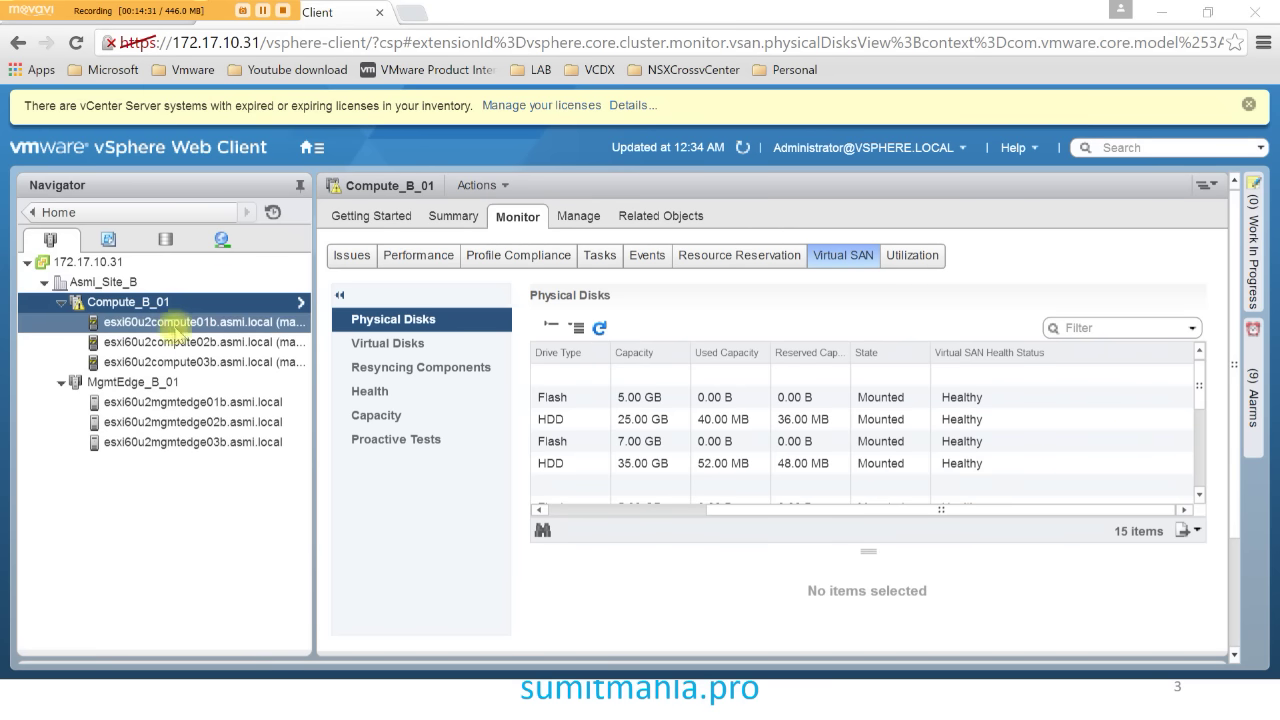
{"action": "mouse_move", "coordinate": [363, 212]}
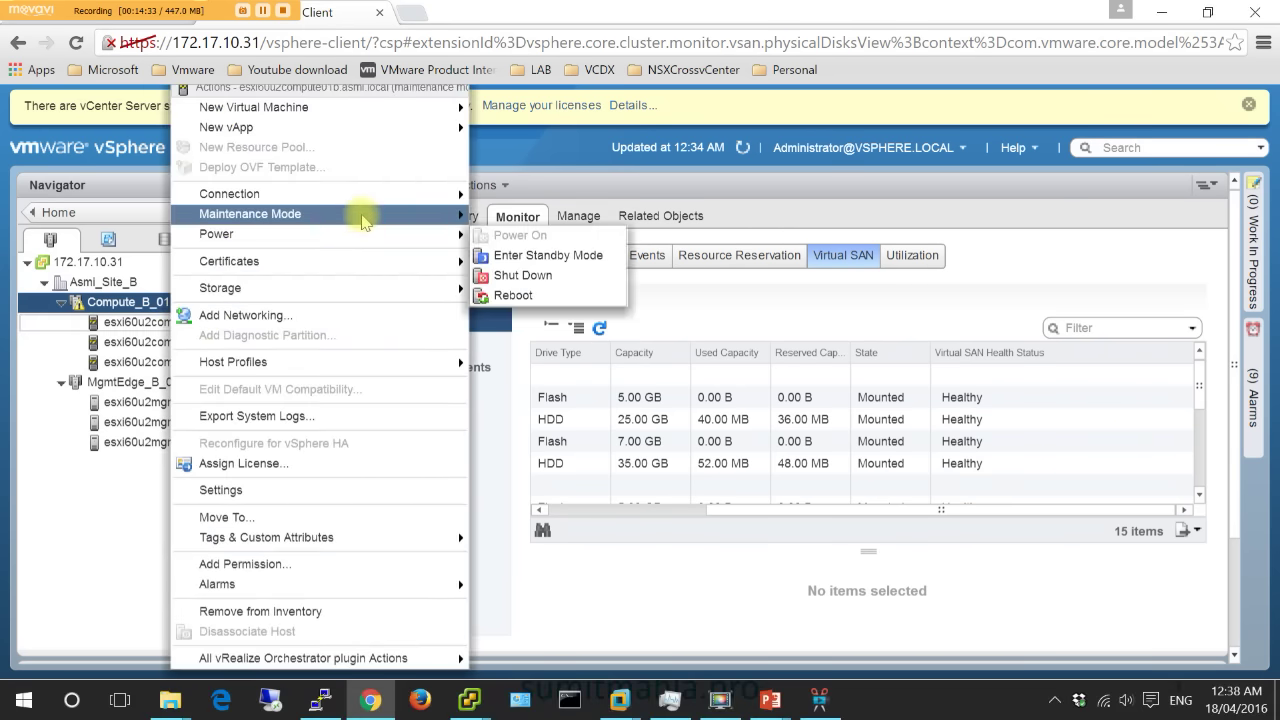
{"action": "left_click", "coordinate": [513, 238]}
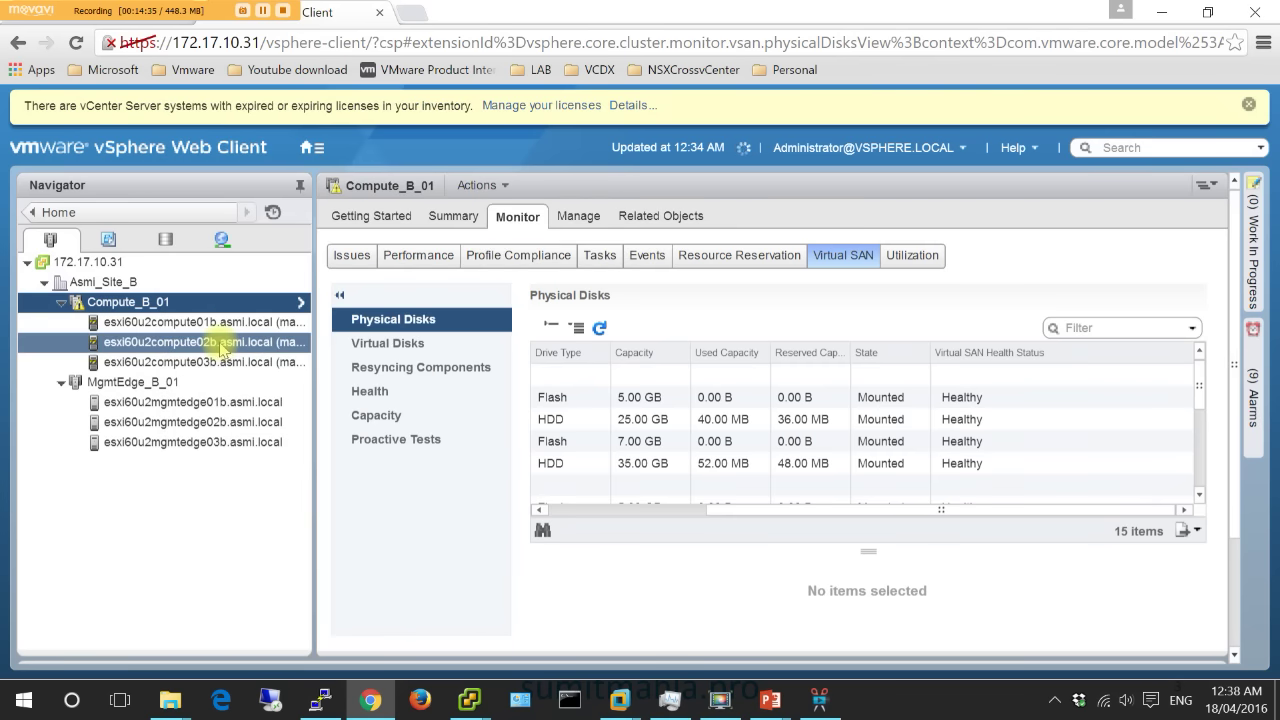
{"action": "left_click", "coordinate": [224, 343]}
{"action": "right_click", "coordinate": [221, 343]}
{"action": "mouse_move", "coordinate": [440, 214]}
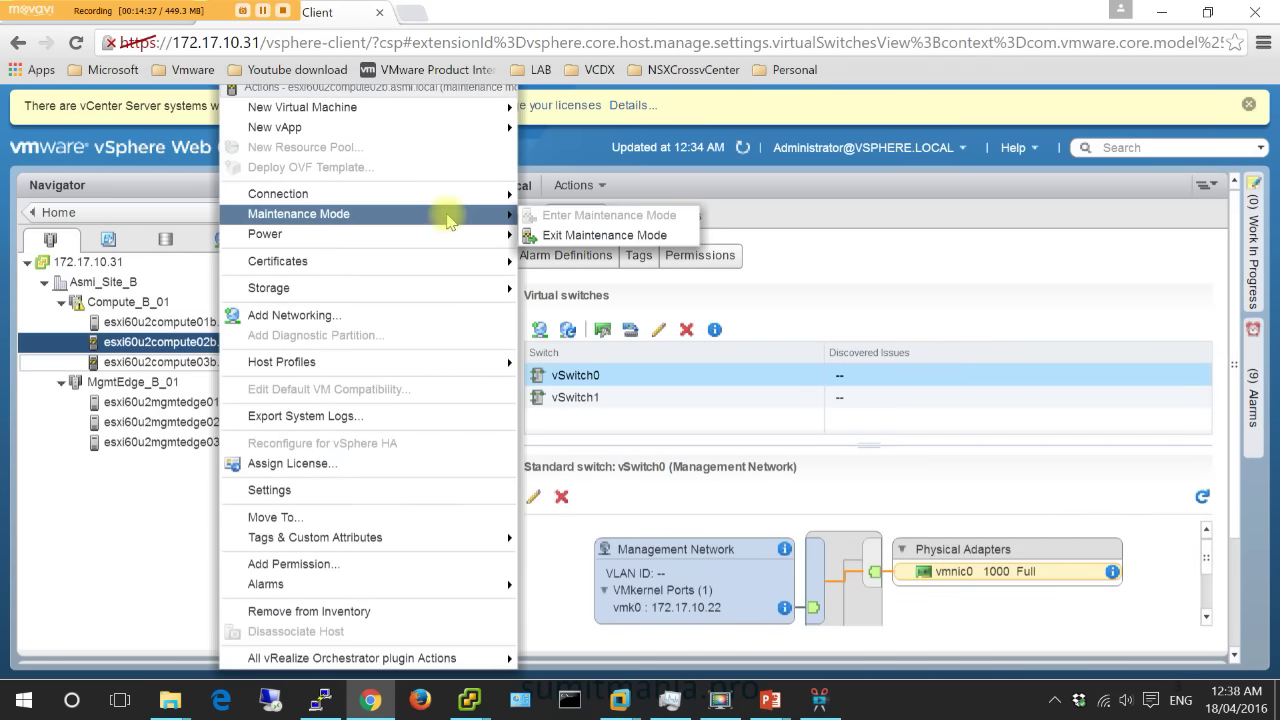
{"action": "left_click", "coordinate": [520, 234]}
{"action": "left_click", "coordinate": [275, 361]}
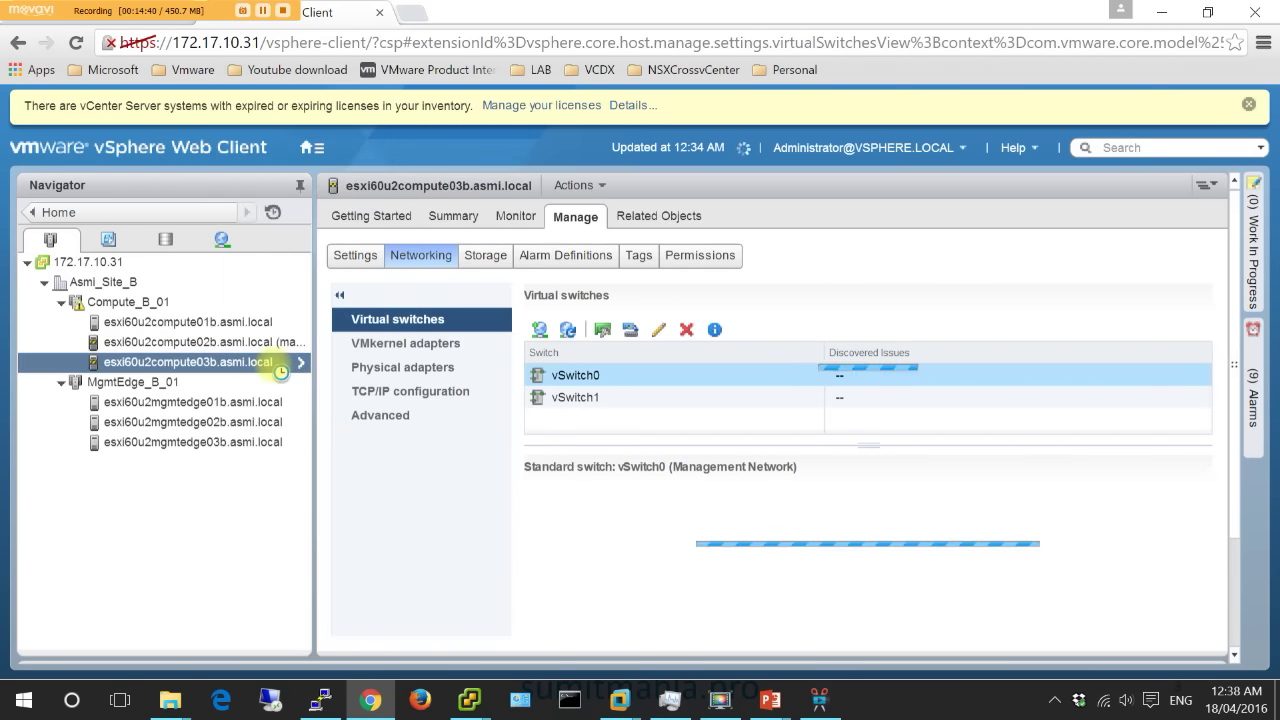
{"action": "right_click", "coordinate": [275, 361]}
{"action": "mouse_move", "coordinate": [503, 212]}
{"action": "left_click", "coordinate": [619, 243]}
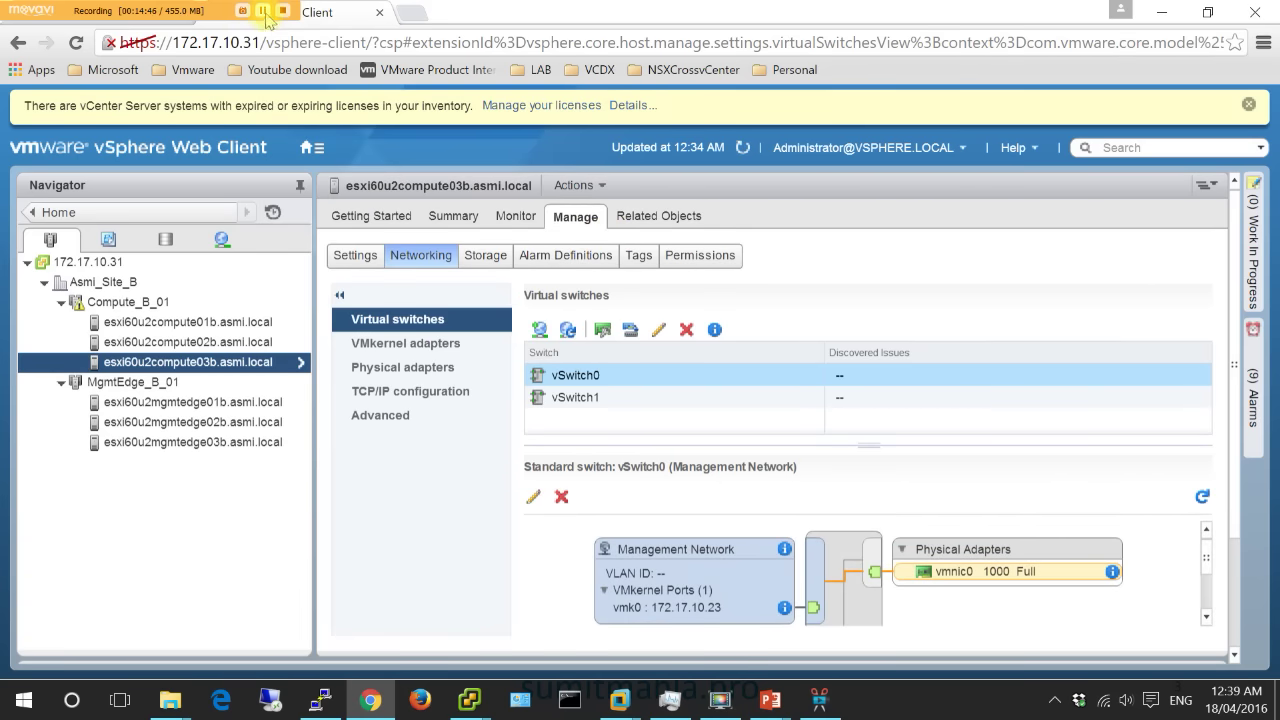
{"action": "key", "text": "alt+Tab"}
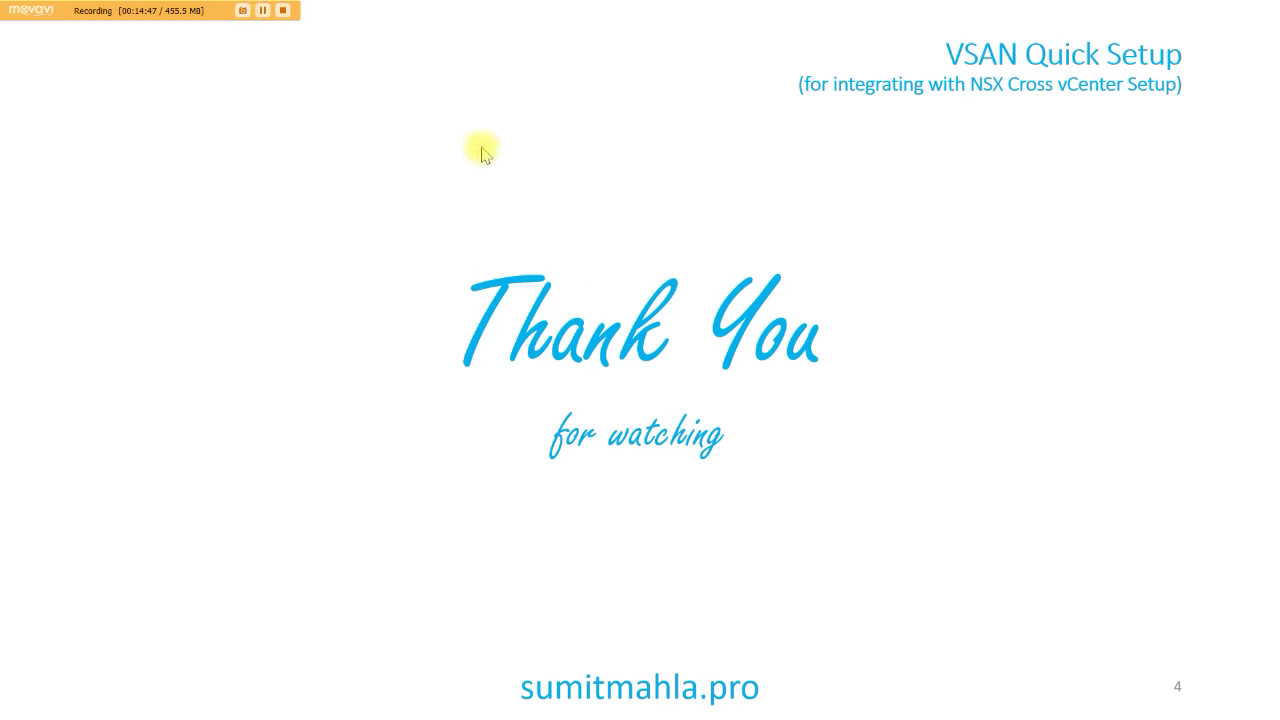